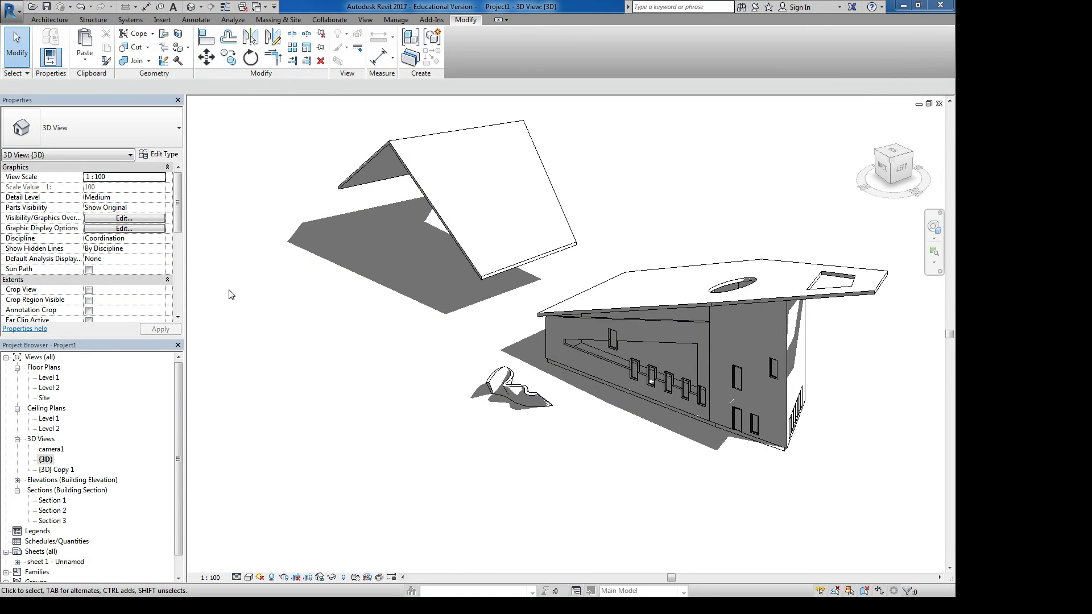
# Open the Level 1 floor plan and select the long exterior wall containing the row of windows along the building's upper side
pyautogui.doubleClick(53, 379)
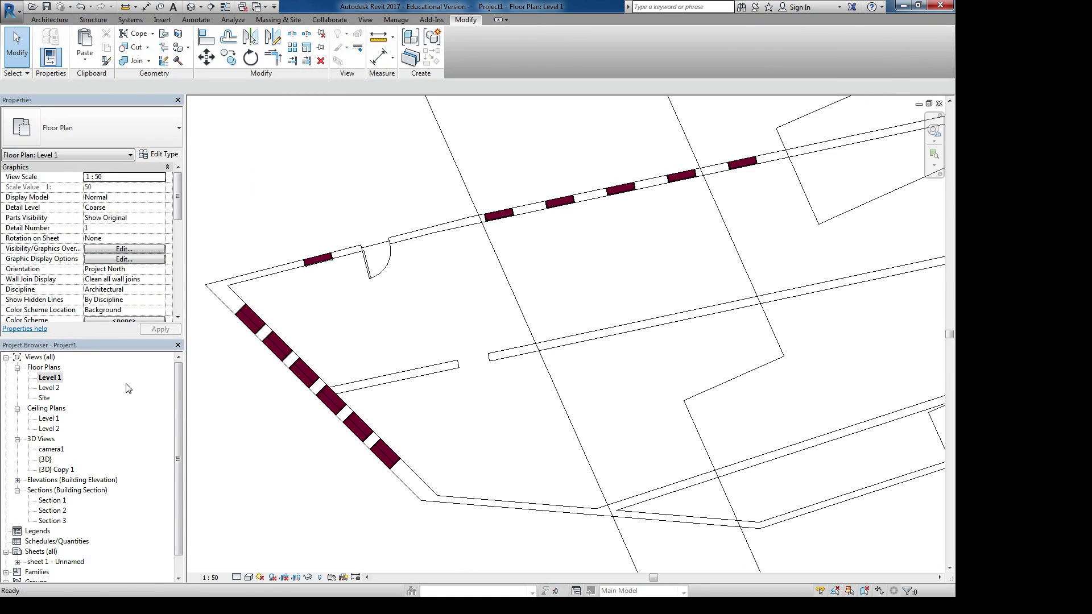
pyautogui.scroll(-3, 438, 351)
pyautogui.scroll(-3, 438, 351)
pyautogui.scroll(4, 475, 291)
pyautogui.moveTo(453, 326); pyautogui.dragTo(449, 281, button='middle')
pyautogui.click(418, 266)
pyautogui.click(434, 262)
pyautogui.moveTo(302, 144); pyautogui.dragTo(377, 132, button='middle')
pyautogui.click(341, 48)
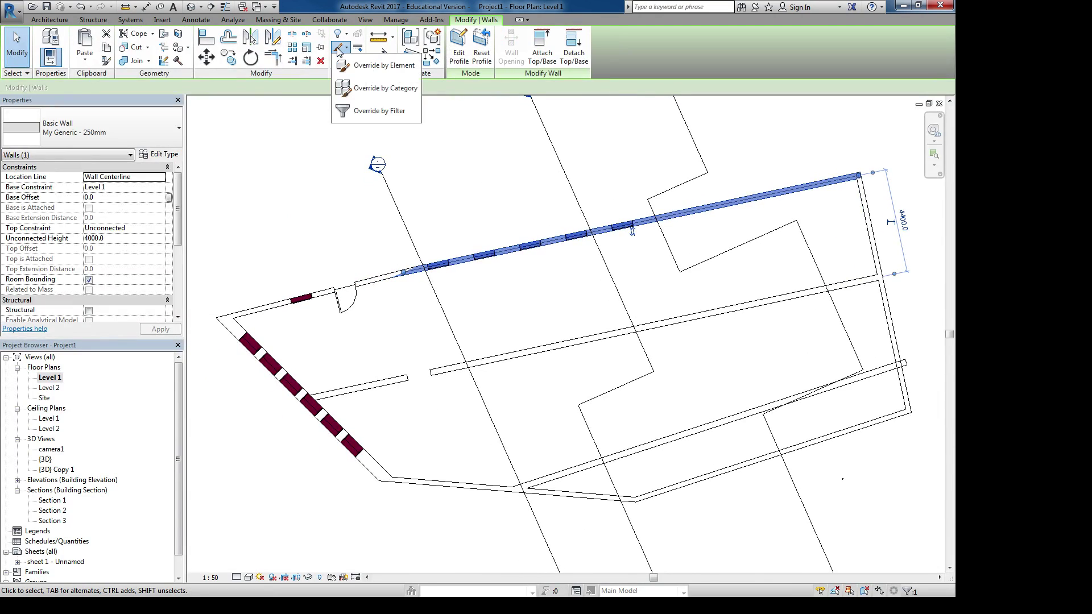
pyautogui.click(363, 71)
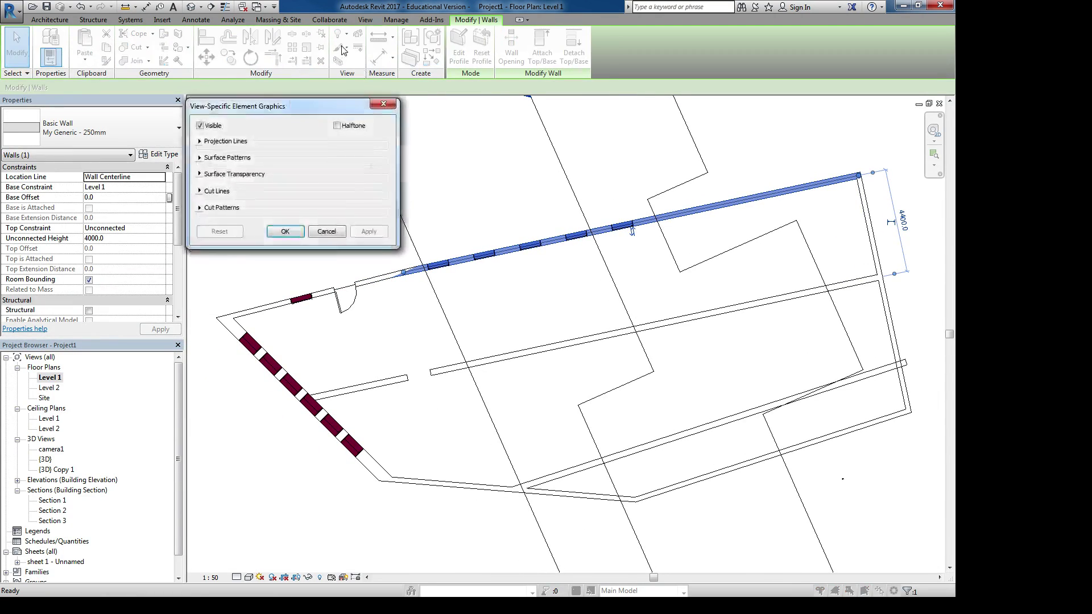
pyautogui.click(328, 230)
# Override the wall category's graphics in this view, setting the surface pattern to <By Object Style>
pyautogui.click(343, 49)
pyautogui.click(363, 92)
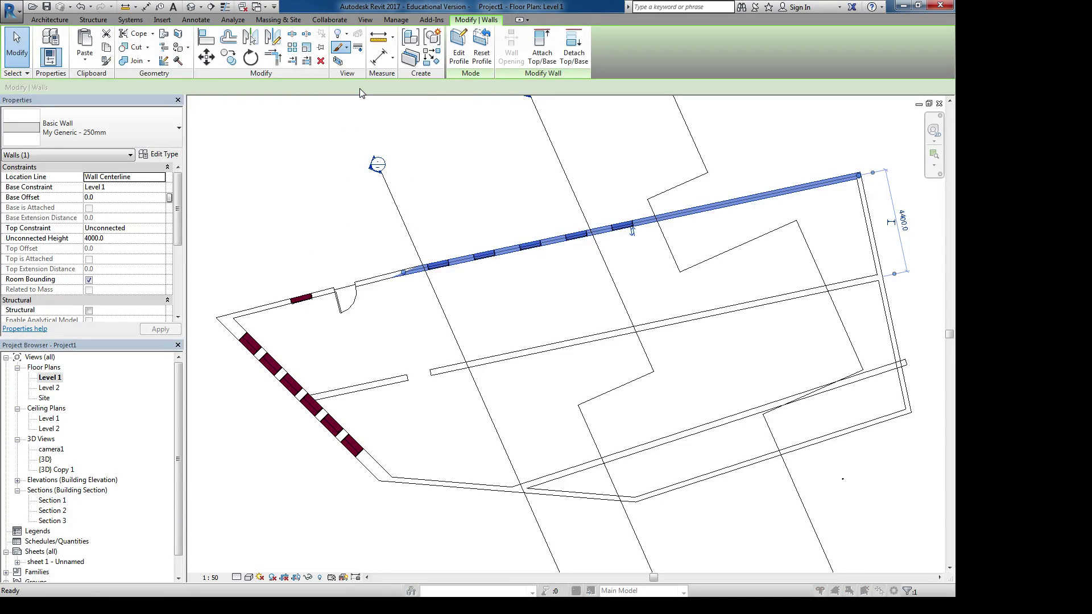
pyautogui.click(362, 207)
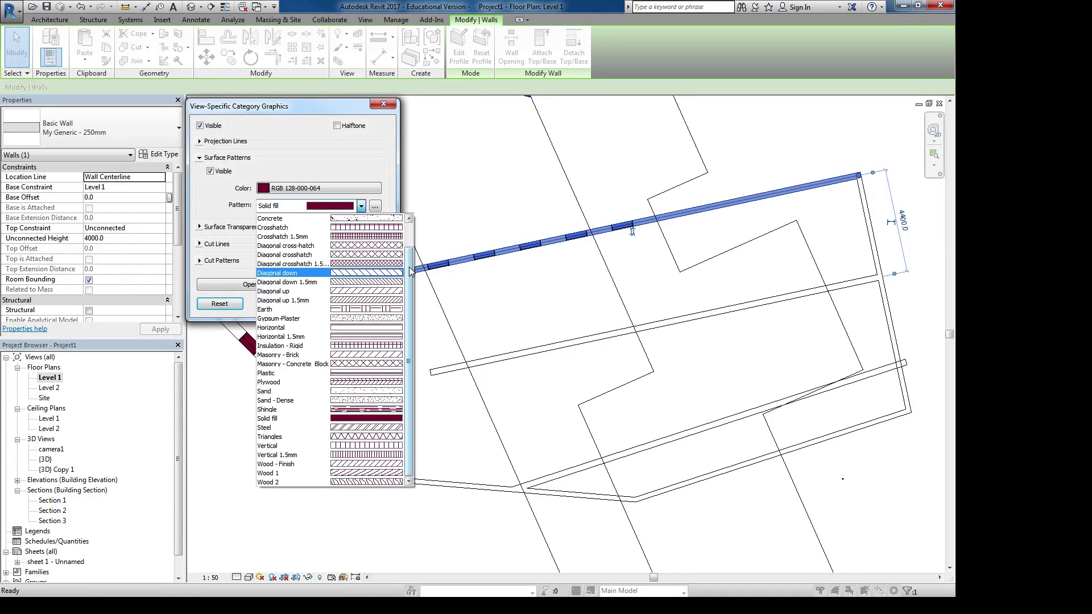
pyautogui.scroll(2, 321, 223)
pyautogui.click(320, 220)
pyautogui.click(319, 188)
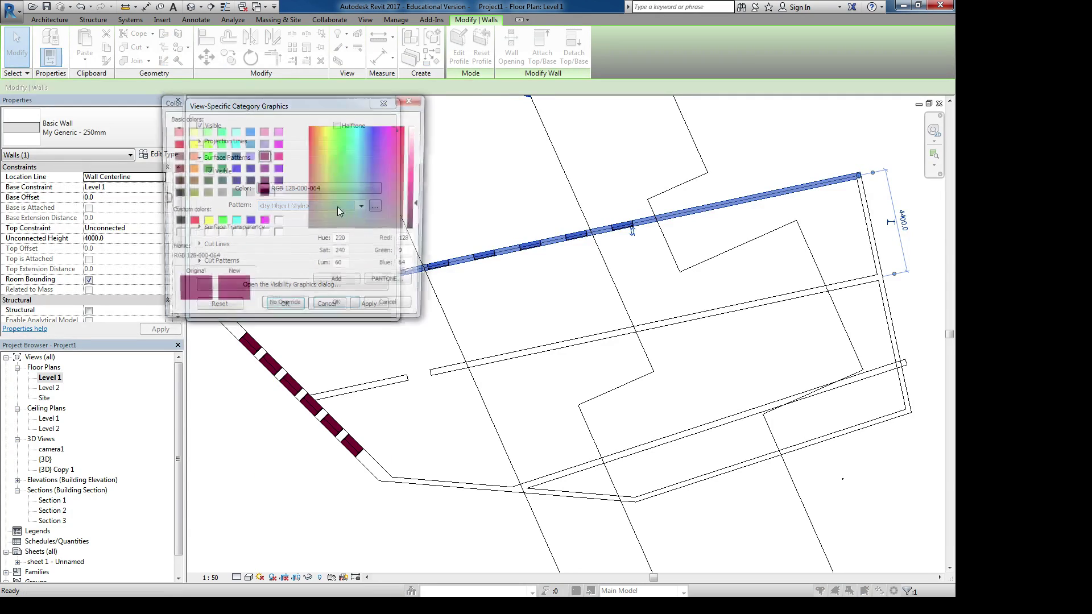
pyautogui.click(389, 314)
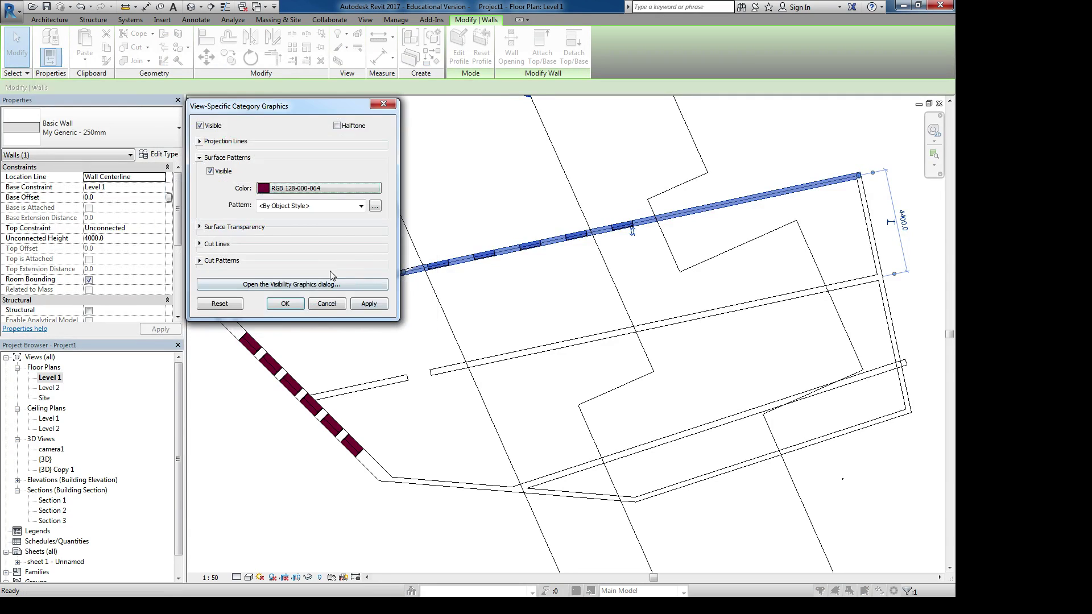
pyautogui.click(364, 308)
pyautogui.click(285, 305)
pyautogui.click(470, 217)
pyautogui.moveTo(532, 230); pyautogui.dragTo(517, 242, button='middle')
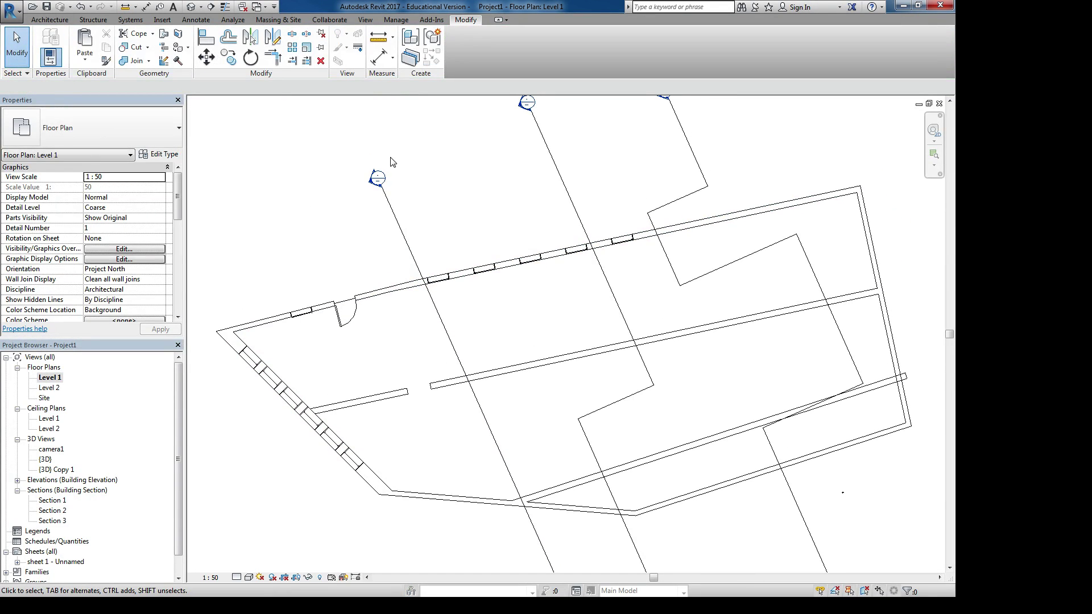
# Start a Stair by Component running from Level 1 to Level 2
pyautogui.click(40, 21)
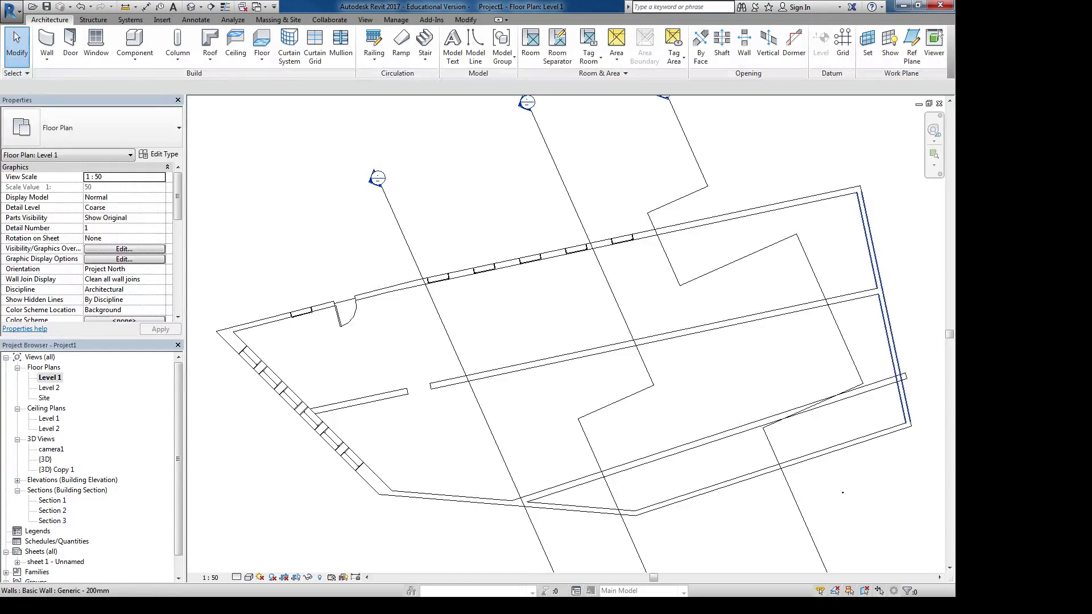
pyautogui.click(422, 61)
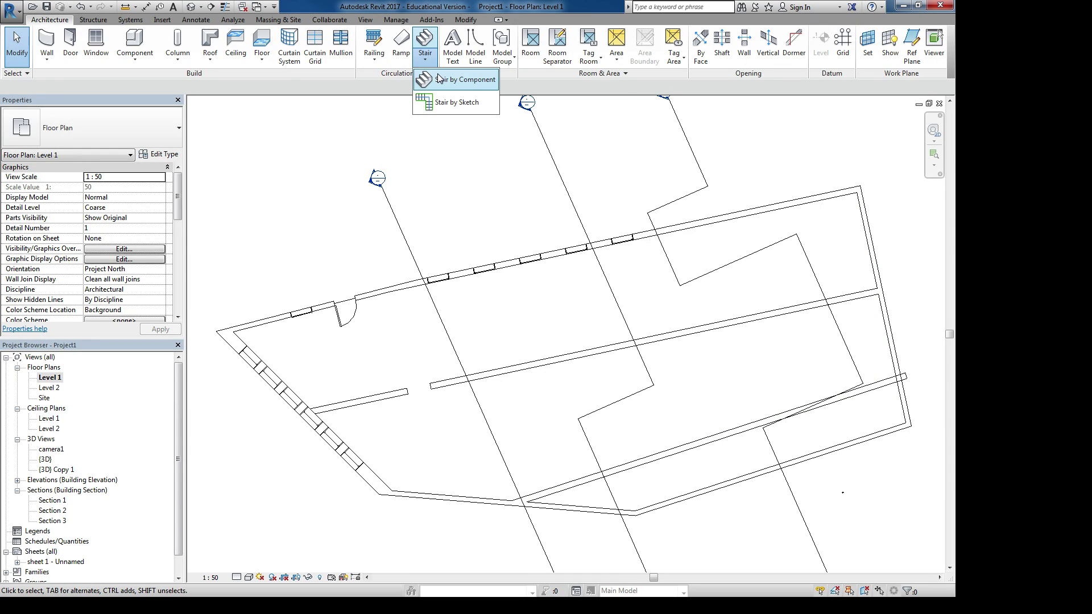
pyautogui.click(424, 40)
pyautogui.moveTo(440, 148); pyautogui.dragTo(392, 149, button='middle')
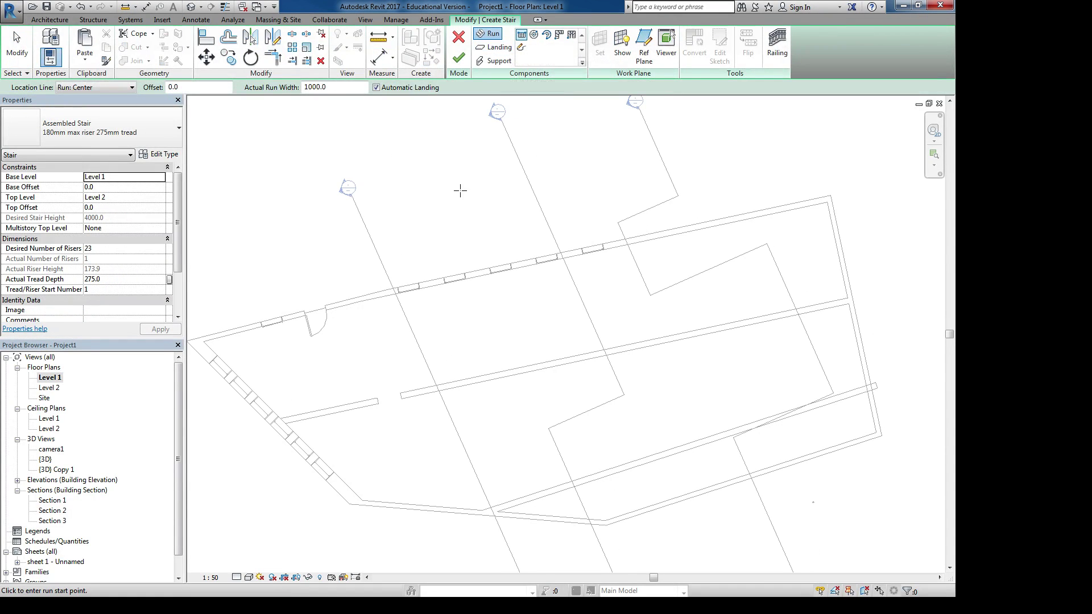
pyautogui.click(120, 180)
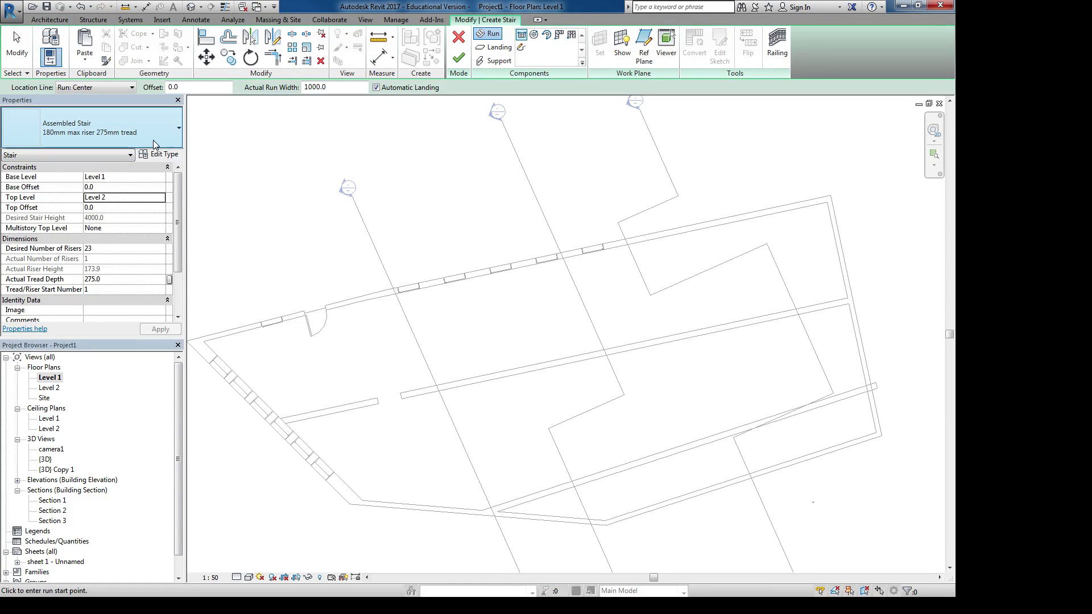
# Try the Monolithic Stair and Precast Stair types, and return to the 180mm max riser 275mm tread assembled stair
pyautogui.click(153, 140)
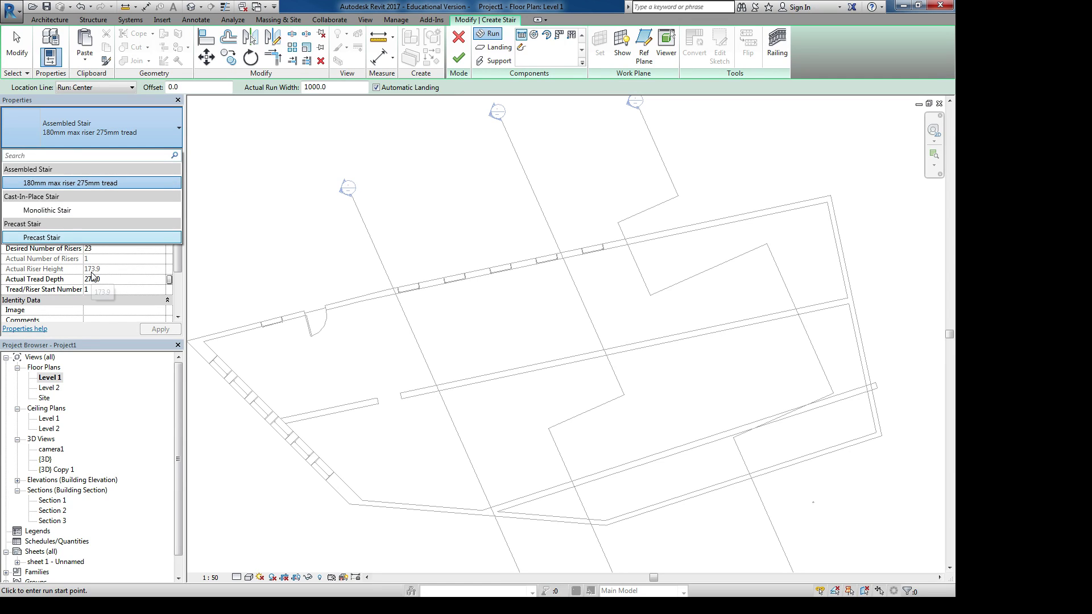
pyautogui.click(52, 214)
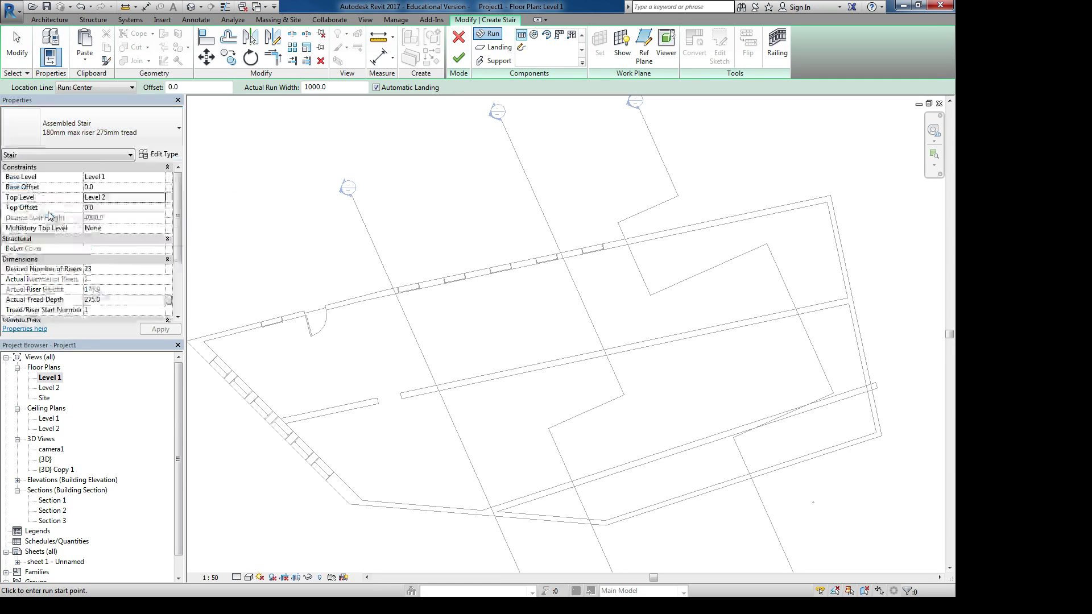
pyautogui.click(110, 139)
pyautogui.click(52, 238)
pyautogui.click(73, 139)
pyautogui.click(71, 183)
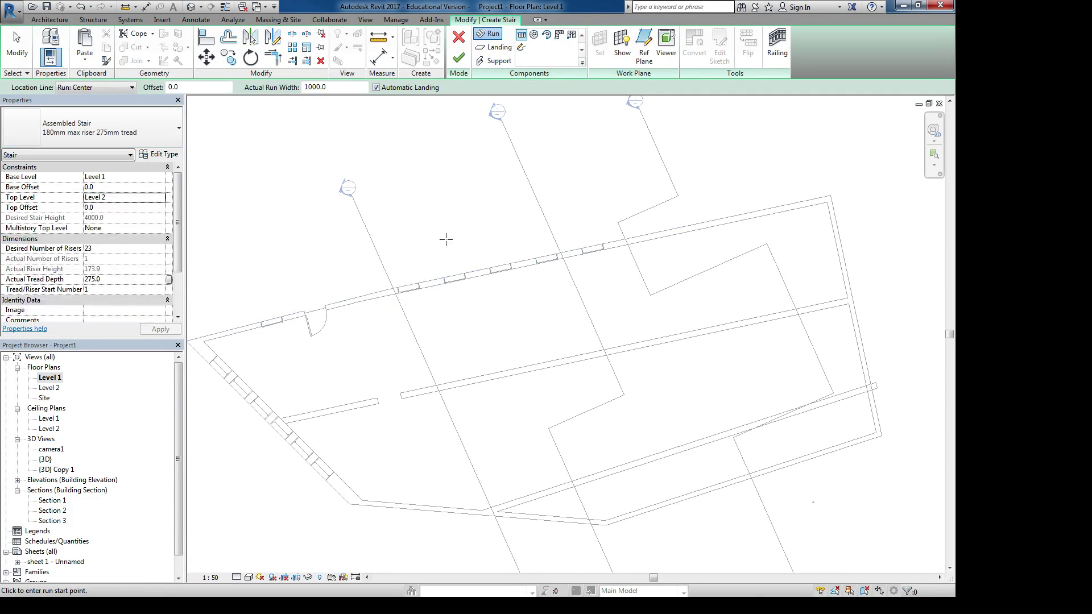
# Draw a stair outside the upper wall with a 10-riser first run about 2475 mm long and an angled second run using the remaining risers
pyautogui.click(488, 221)
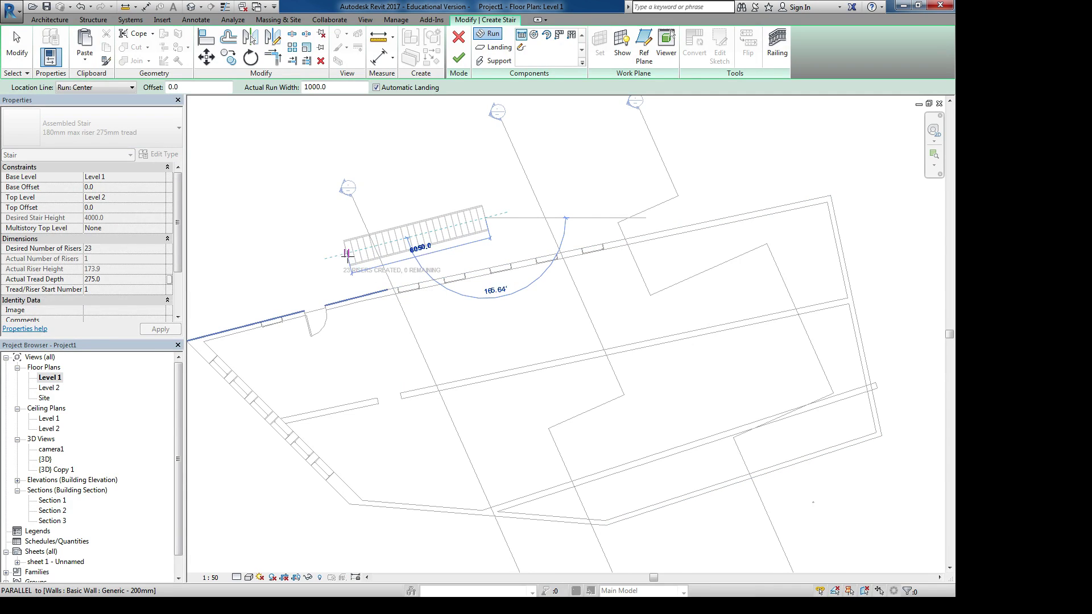
pyautogui.click(430, 238)
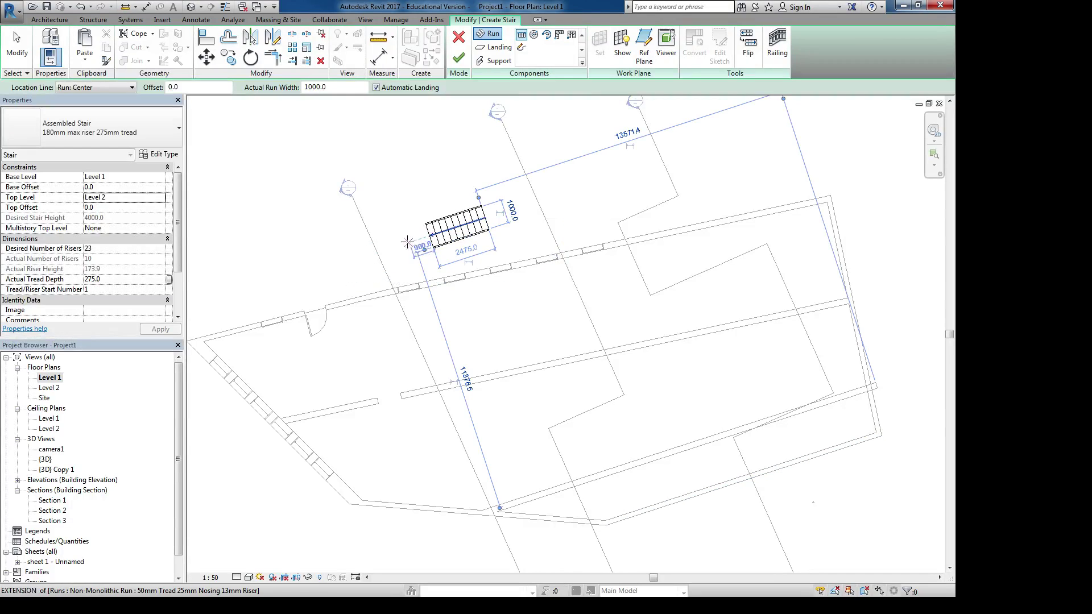
pyautogui.click(388, 223)
pyautogui.click(339, 159)
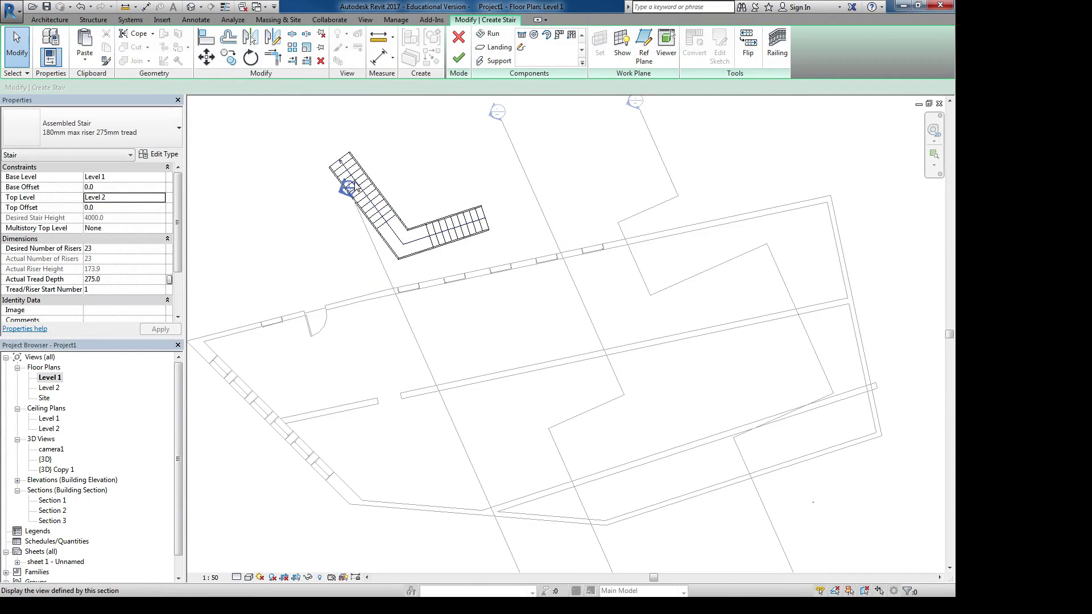
pyautogui.moveTo(429, 207); pyautogui.dragTo(463, 216, button='middle')
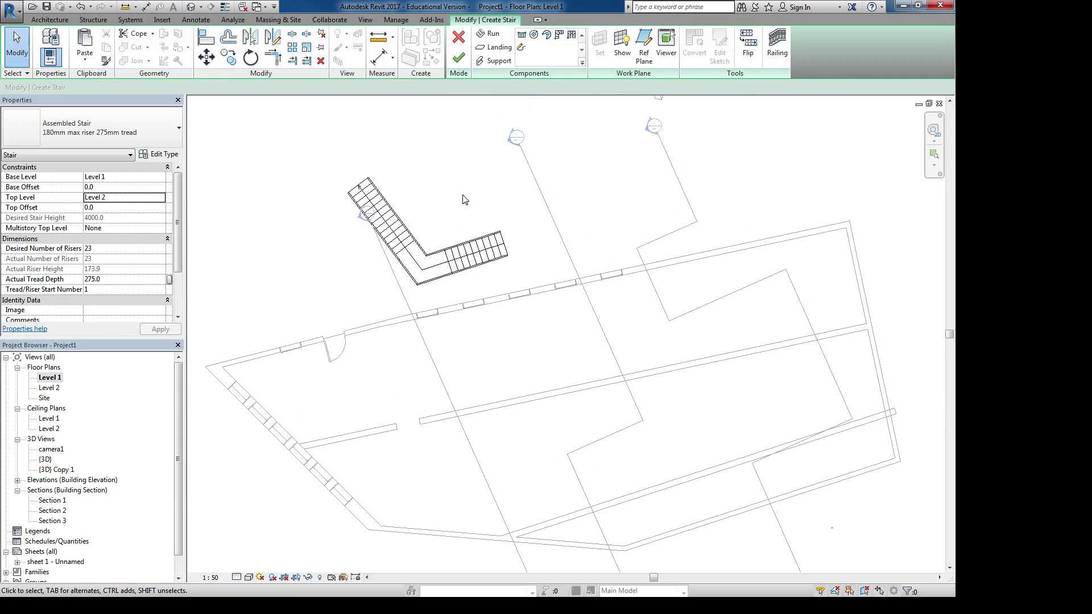
# Delete the automatic landing and recreate it with the Landing tool by connecting the first and second runs
pyautogui.click(430, 275)
pyautogui.press('Delete')
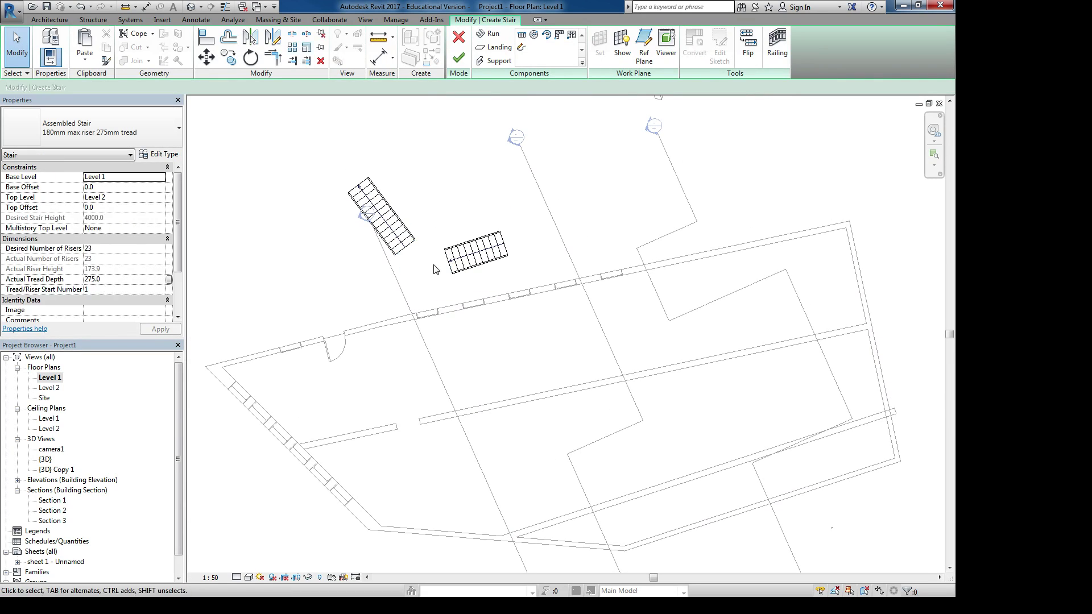
pyautogui.click(499, 51)
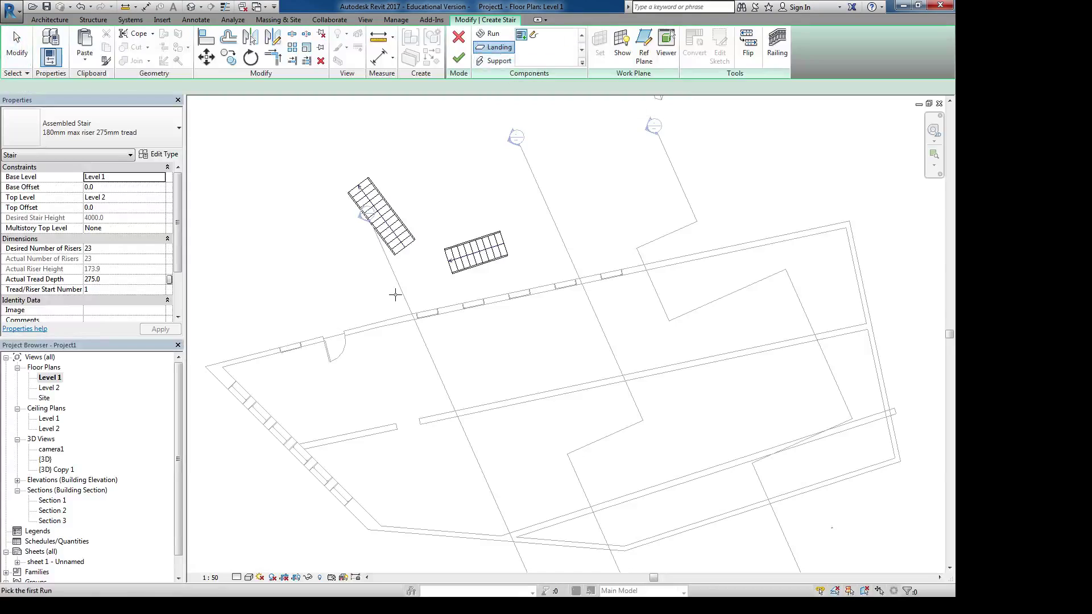
pyautogui.click(451, 266)
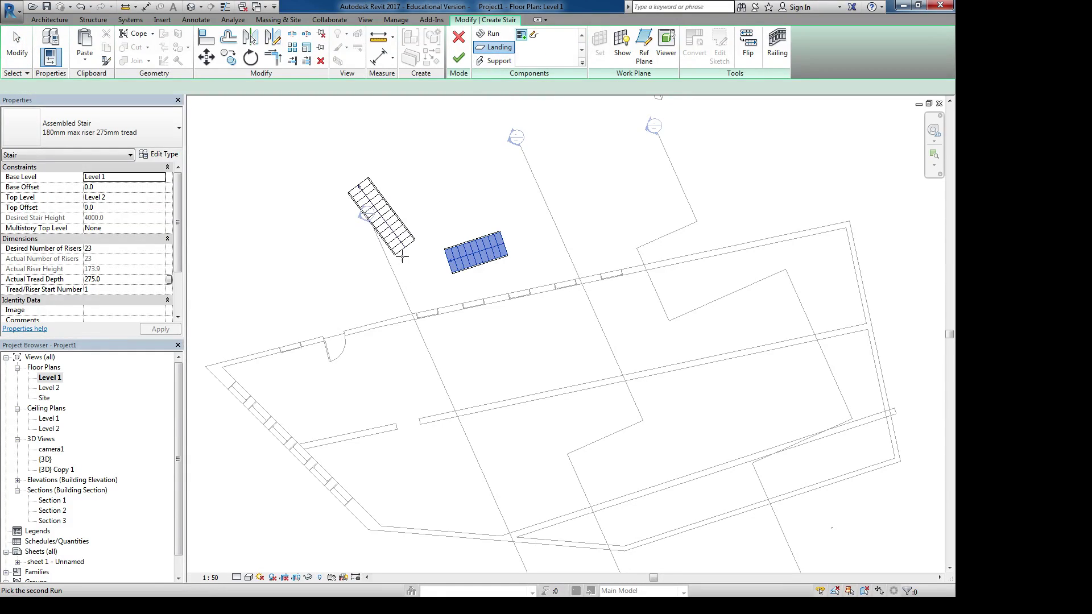
pyautogui.click(488, 47)
pyautogui.click(475, 253)
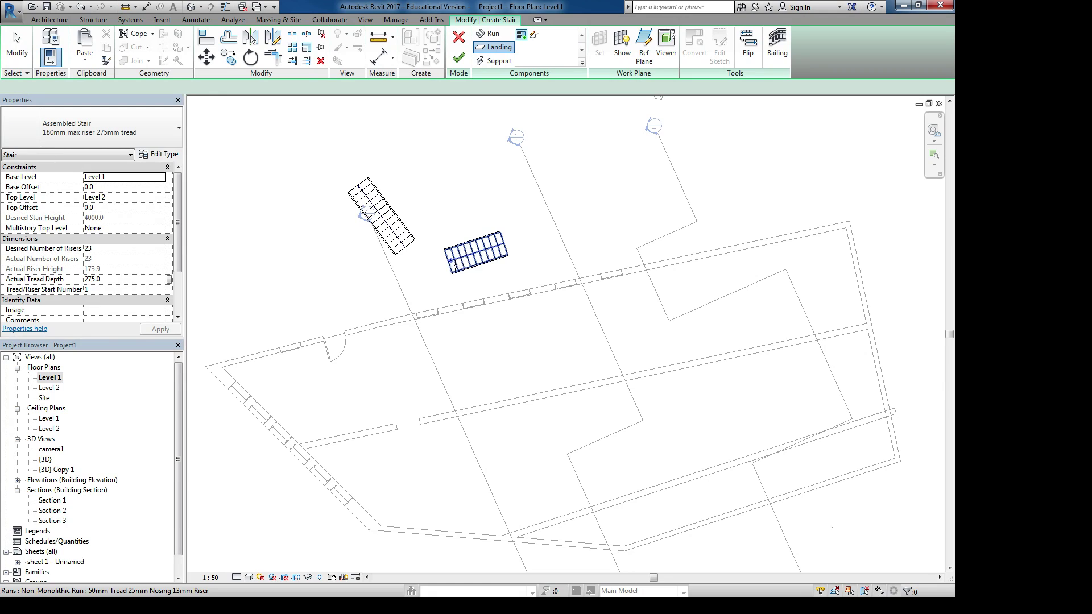
pyautogui.click(398, 241)
pyautogui.moveTo(474, 278); pyautogui.dragTo(495, 274, button='middle')
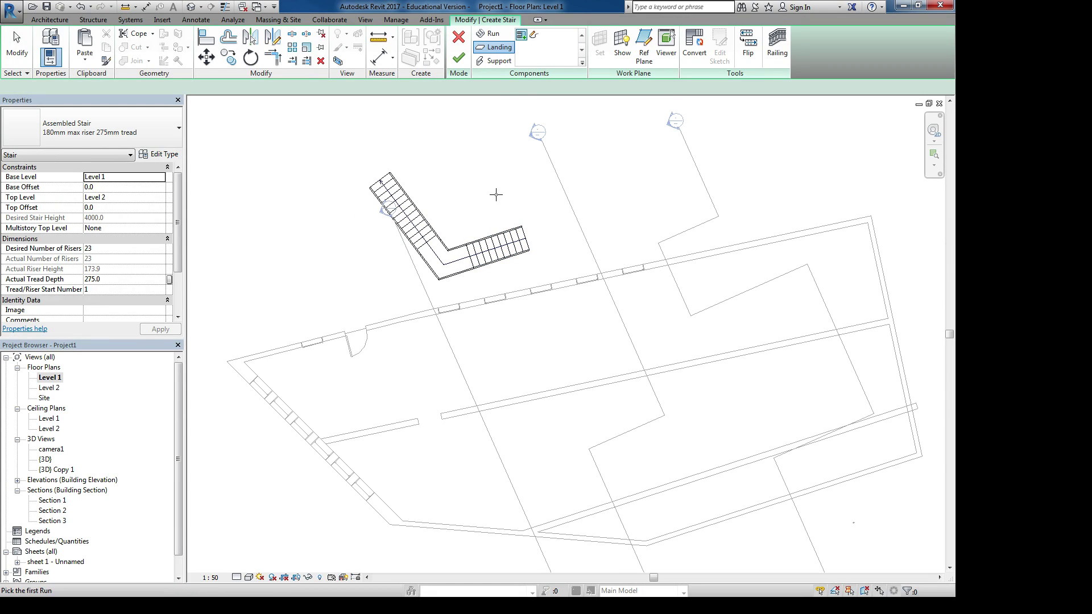
# Move the whole stair slightly up and to the right of its drawn location, and finish the stair
pyautogui.press('Escape')
pyautogui.moveTo(491, 175); pyautogui.dragTo(394, 281)
pyautogui.moveTo(424, 238); pyautogui.dragTo(456, 224)
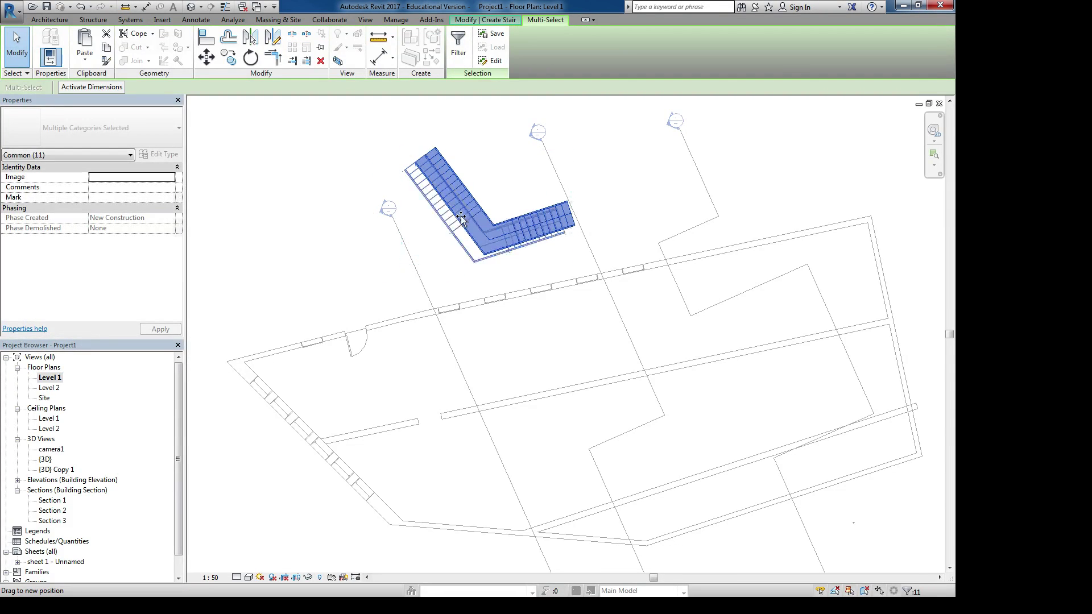
pyautogui.click(495, 163)
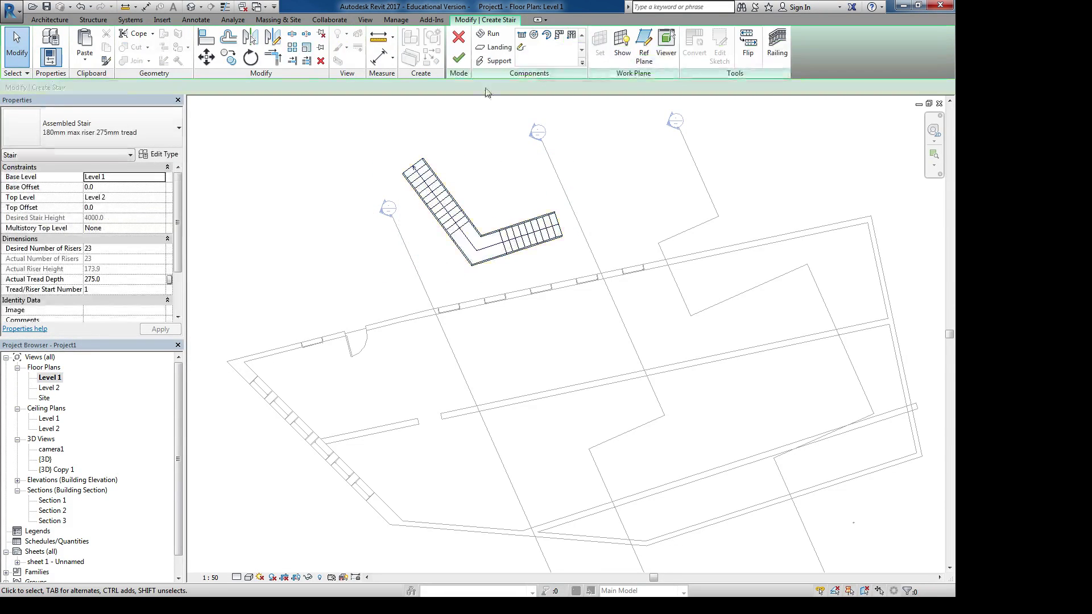
pyautogui.click(459, 57)
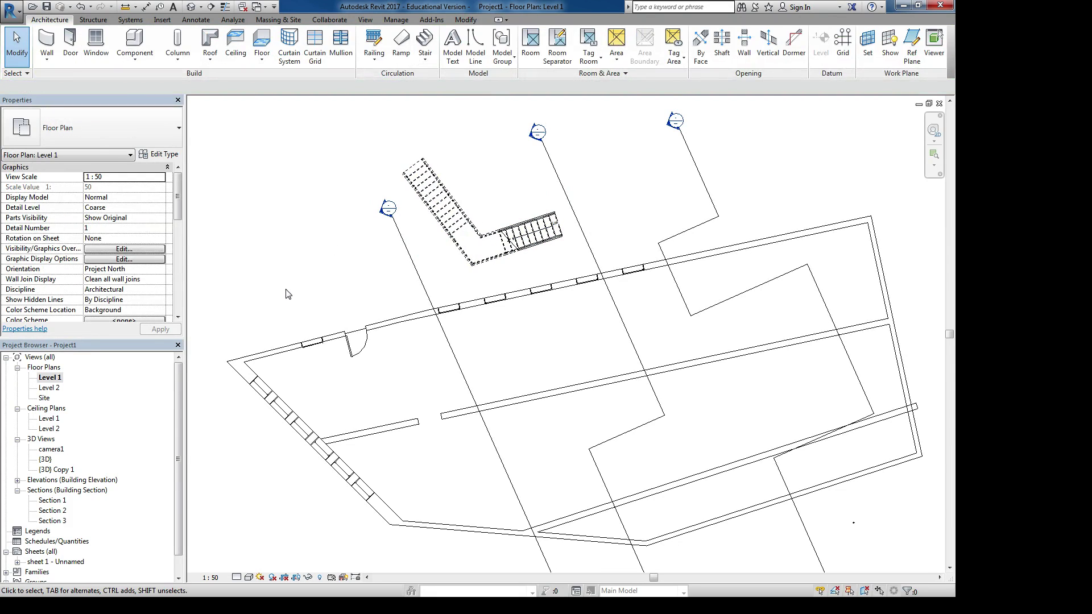
# Examine the finished stair beside the exterior wall in the {3D} view
pyautogui.doubleClick(53, 461)
pyautogui.keyDown('shift'); pyautogui.moveTo(450, 343); pyautogui.dragTo(775, 429, button='middle'); pyautogui.keyUp('shift')
pyautogui.scroll(2, 770, 492)
pyautogui.keyDown('shift'); pyautogui.moveTo(773, 496); pyautogui.dragTo(568, 402, button='middle'); pyautogui.keyUp('shift')
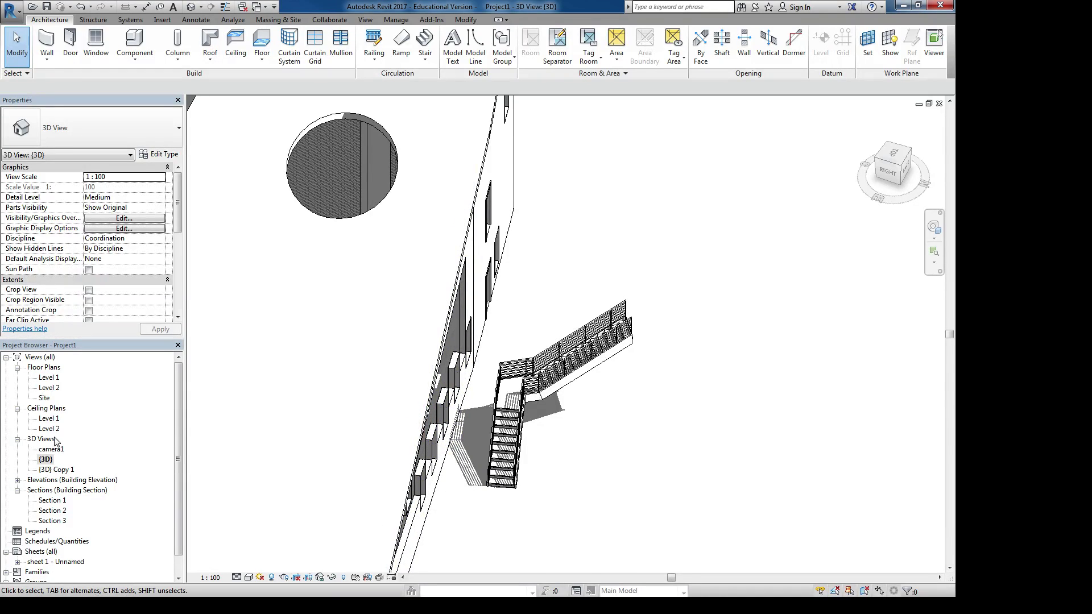
# Reopen the stair for editing in the Level 1 floor plan and convert its 10-riser first run to a custom sketch-based component
pyautogui.doubleClick(49, 378)
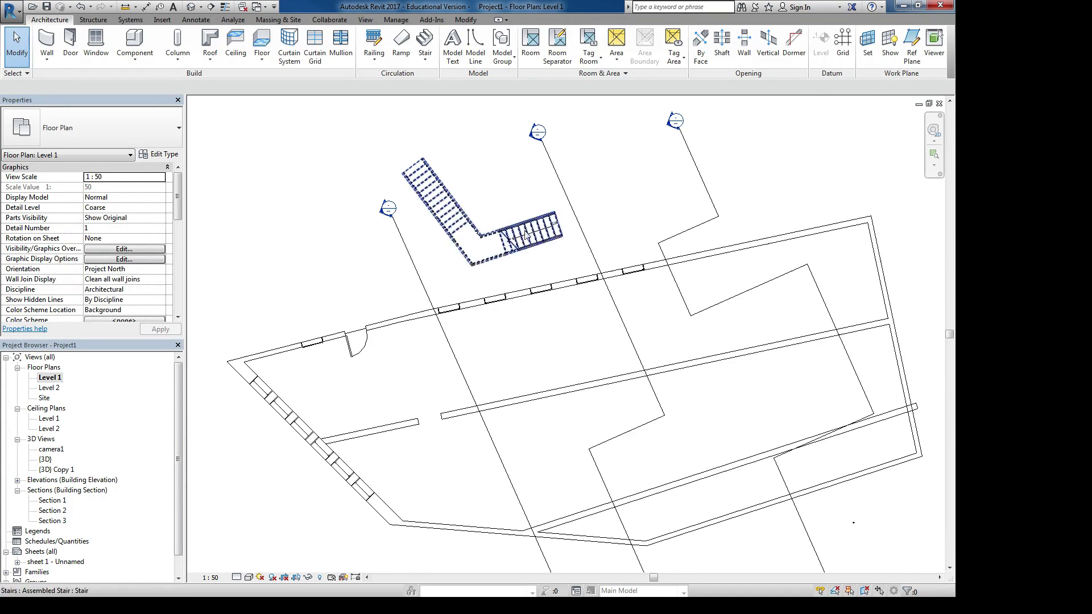
pyautogui.scroll(2, 515, 287)
pyautogui.click(516, 286)
pyautogui.click(519, 285)
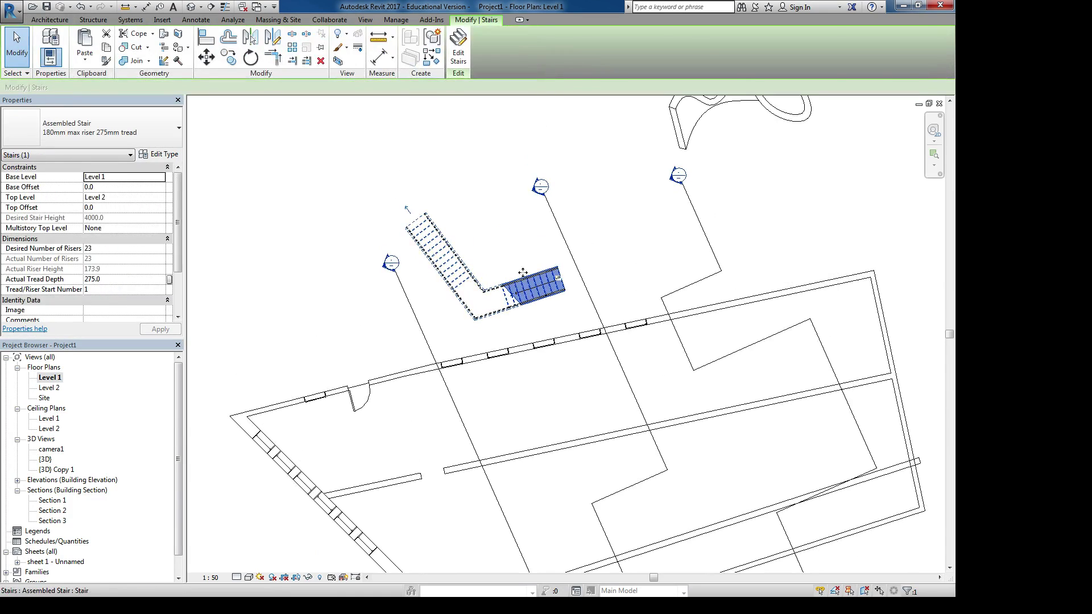
pyautogui.click(487, 271)
pyautogui.click(519, 283)
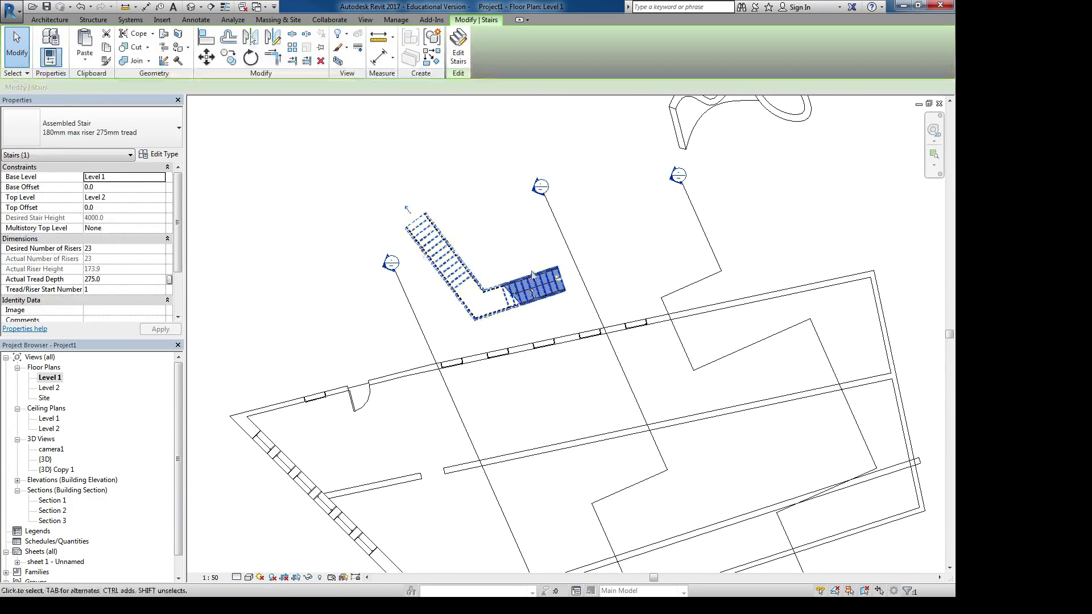
pyautogui.click(460, 42)
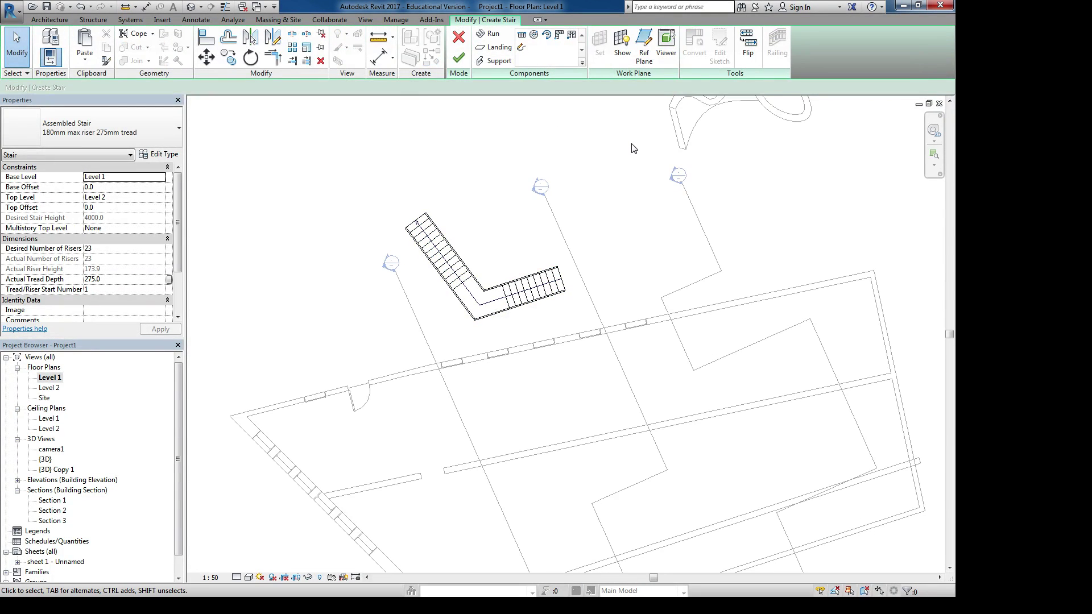
pyautogui.click(540, 280)
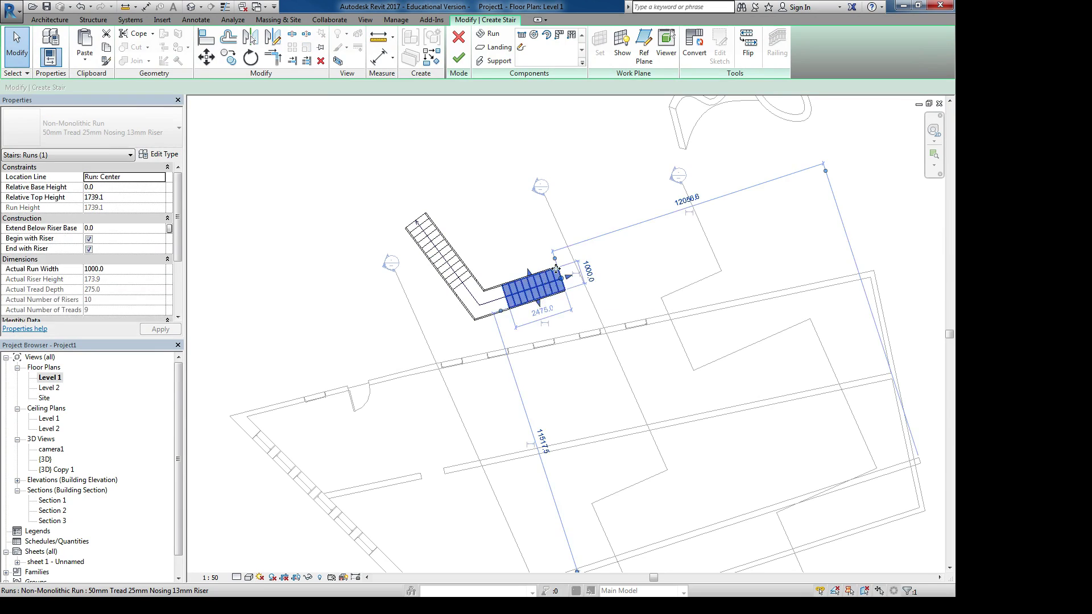
pyautogui.click(694, 45)
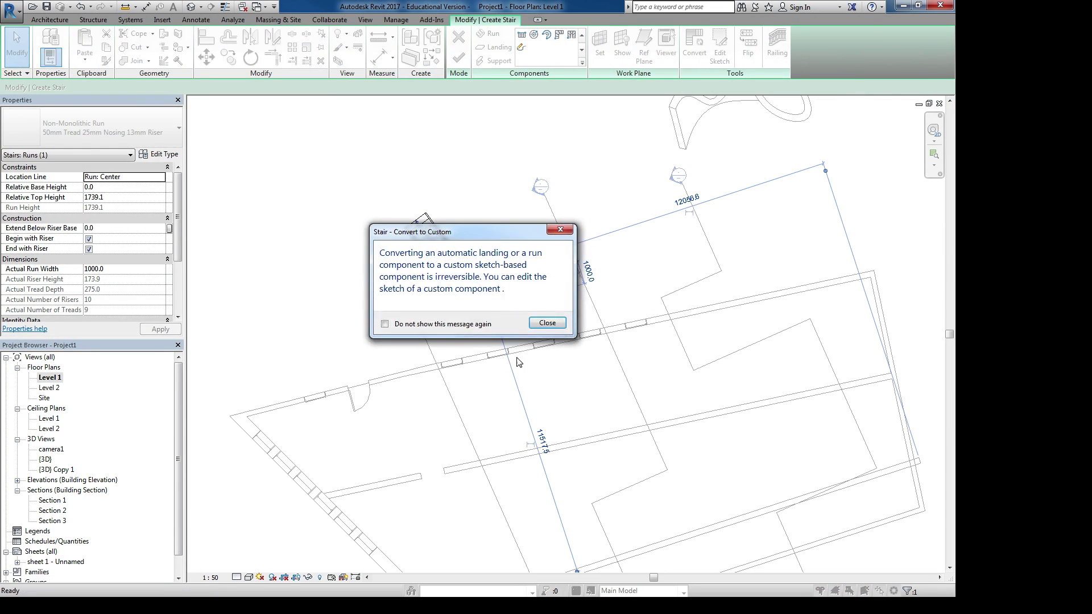
pyautogui.click(547, 323)
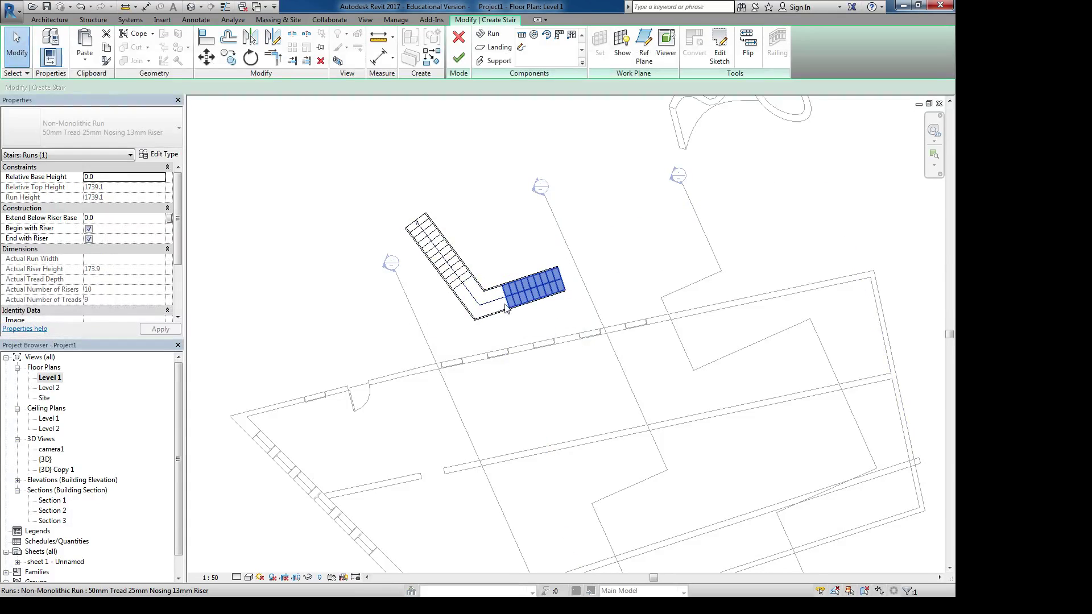
# Edit the converted first run's sketch, pulling the outer end of its upper boundary outward so the run flares, and finish the sketch
pyautogui.scroll(2, 523, 294)
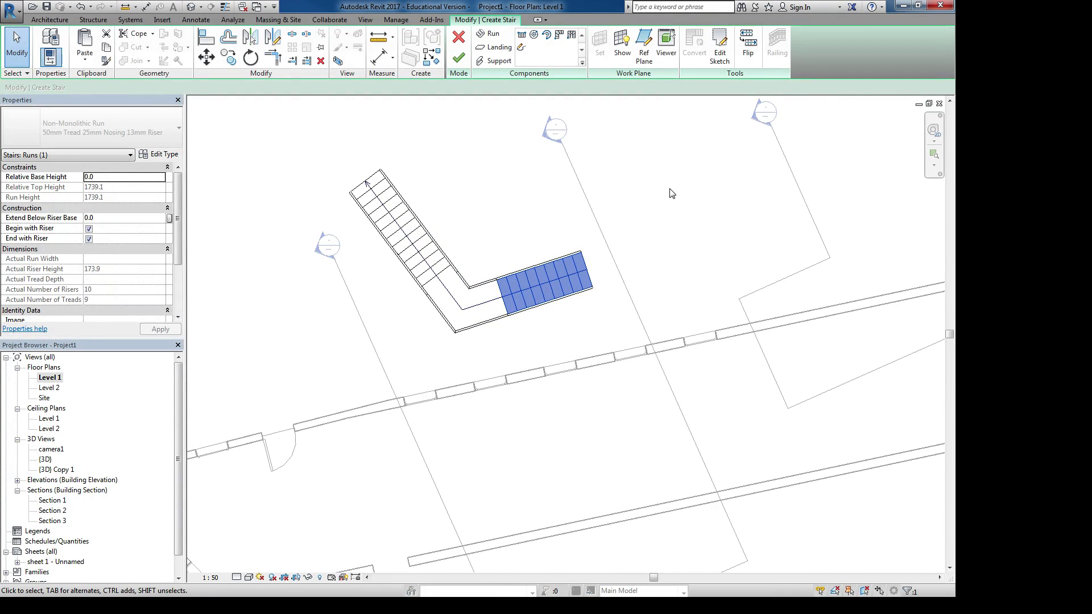
pyautogui.moveTo(680, 196); pyautogui.dragTo(629, 227, button='middle')
pyautogui.click(719, 52)
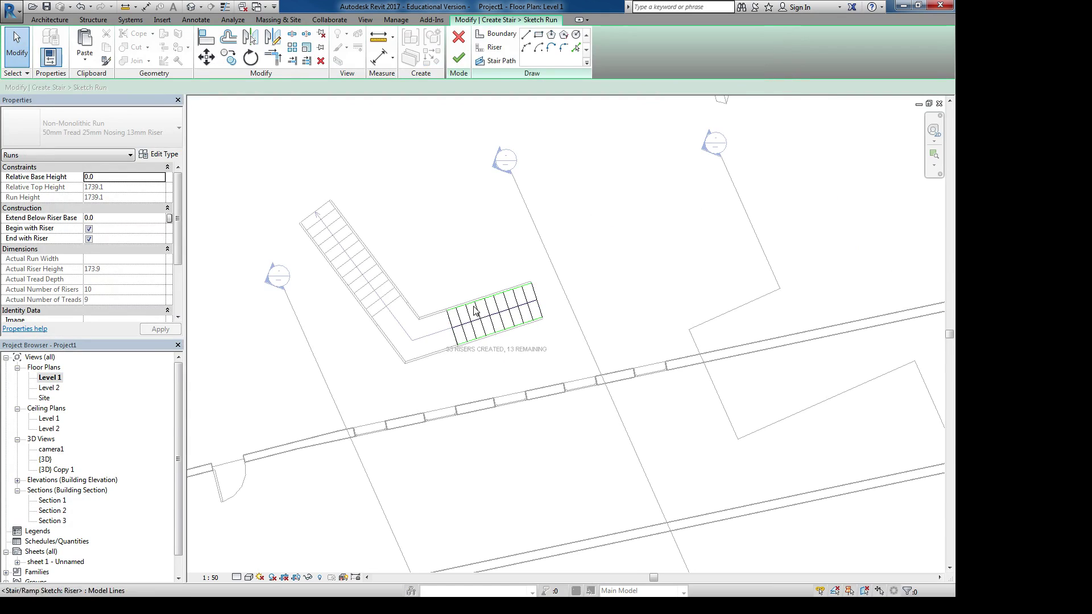
pyautogui.scroll(3, 481, 305)
pyautogui.click(504, 291)
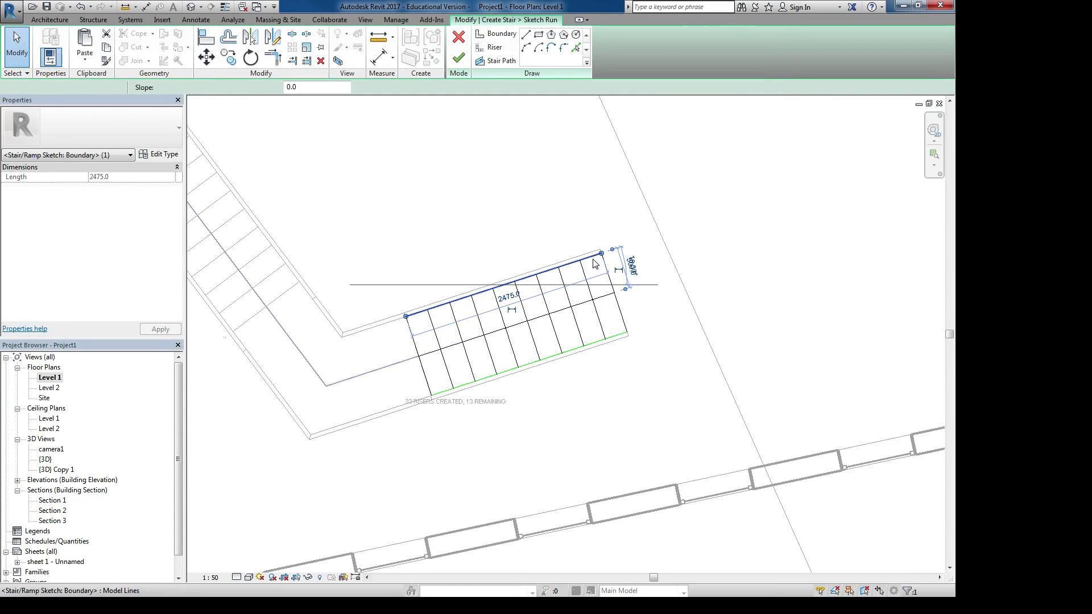
pyautogui.moveTo(602, 253); pyautogui.dragTo(579, 181)
pyautogui.click(459, 57)
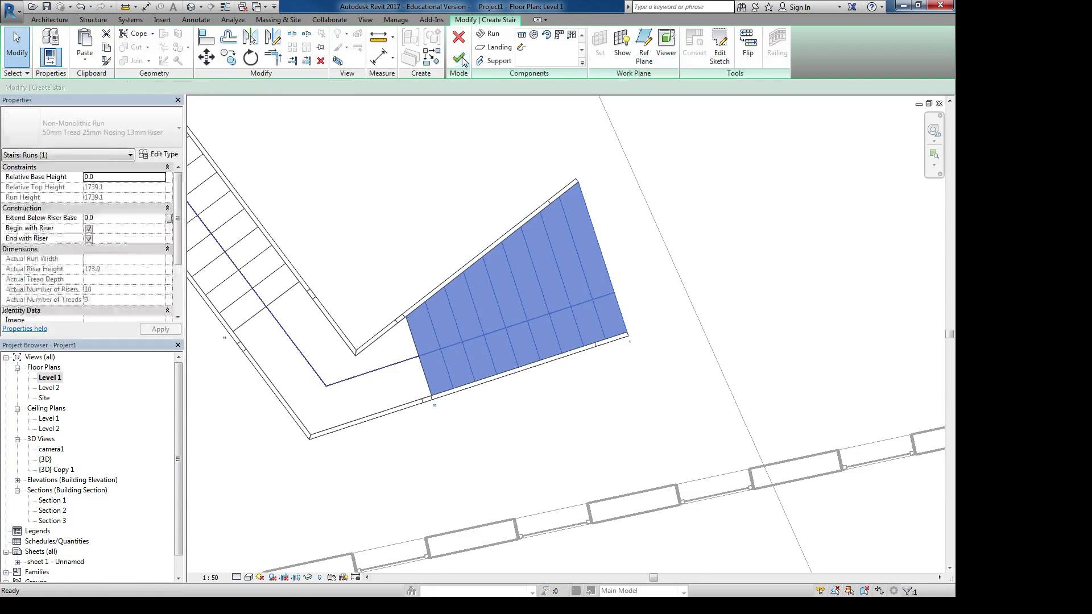
pyautogui.click(630, 213)
pyautogui.scroll(-2, 220, 146)
pyautogui.moveTo(220, 146); pyautogui.dragTo(489, 203, button='middle')
pyautogui.scroll(-5, 469, 256)
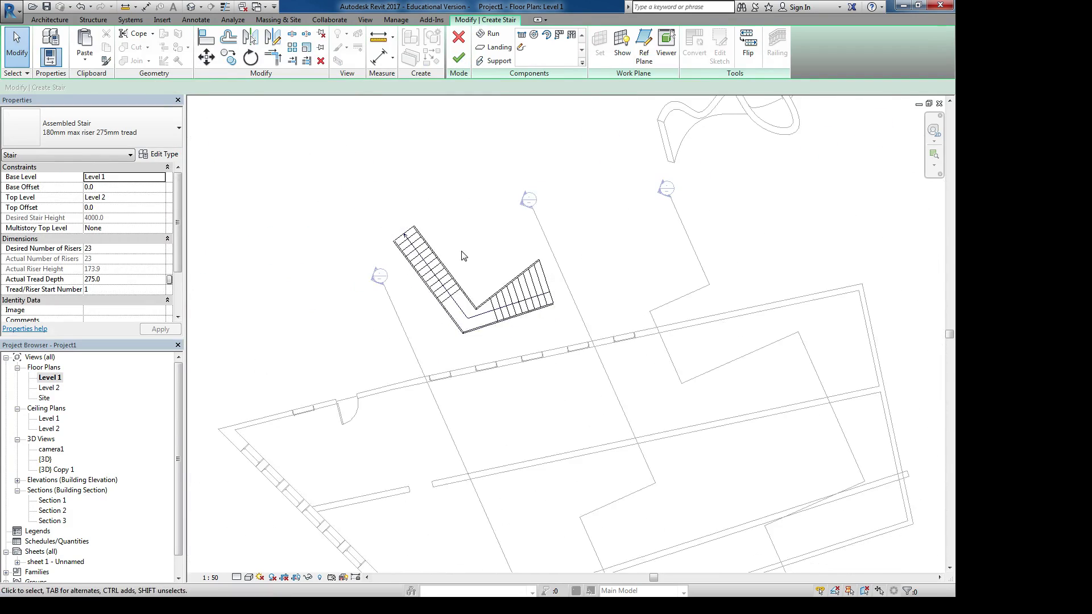
# Delete all existing runs, landing and supports of the stair while staying in stair editing
pyautogui.click(518, 260)
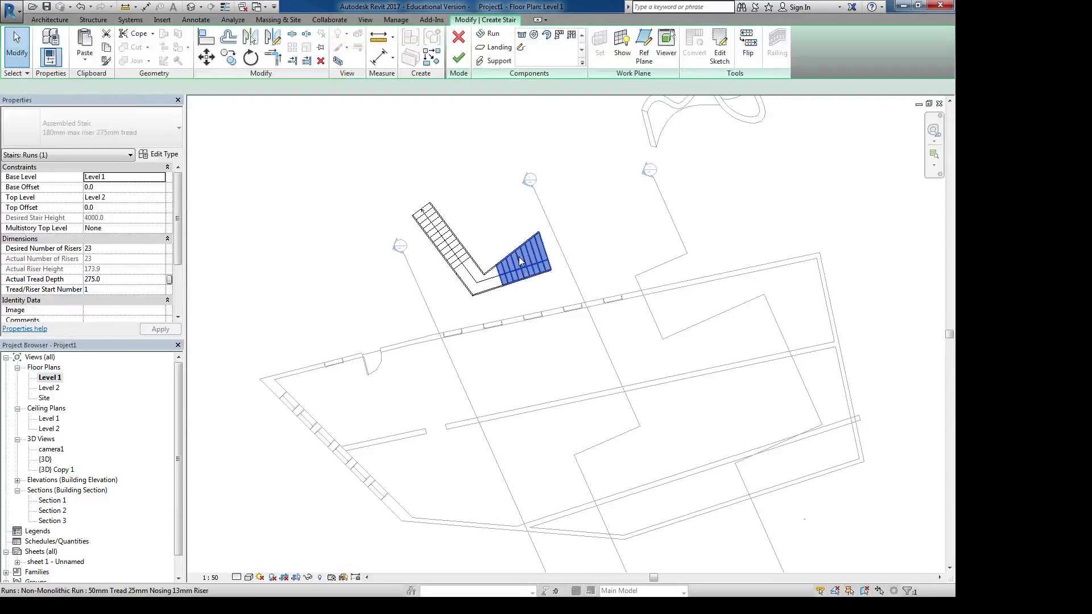
pyautogui.moveTo(570, 172); pyautogui.dragTo(358, 309)
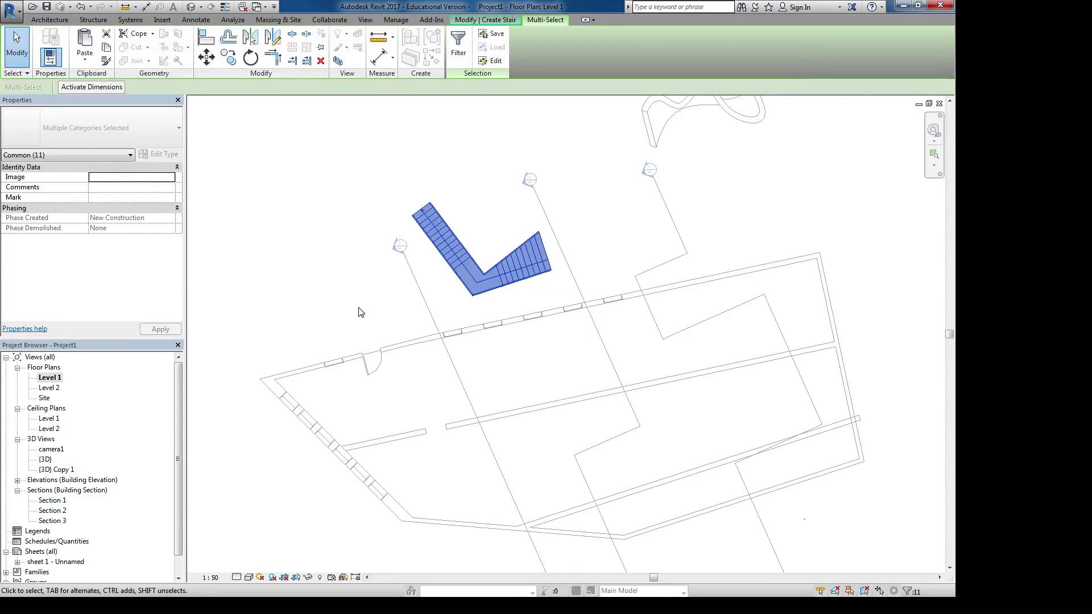
pyautogui.press('Delete')
pyautogui.moveTo(384, 331); pyautogui.dragTo(286, 286, button='middle')
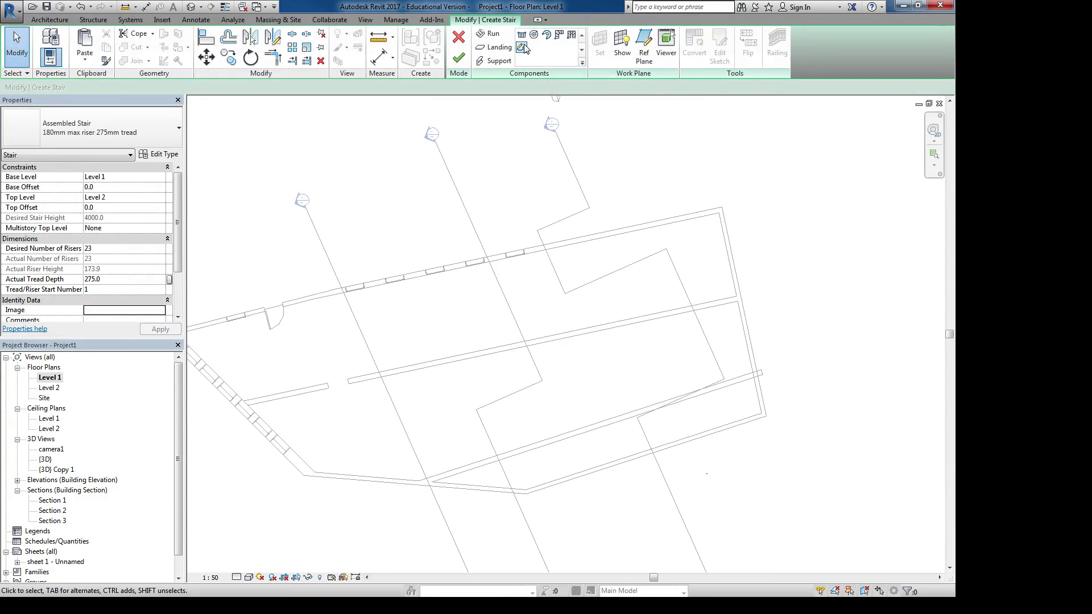
# Draw a straight 16-riser run along the building's right exterior wall and a second 7-riser run around the lower corner, joined by an automatic landing
pyautogui.click(495, 34)
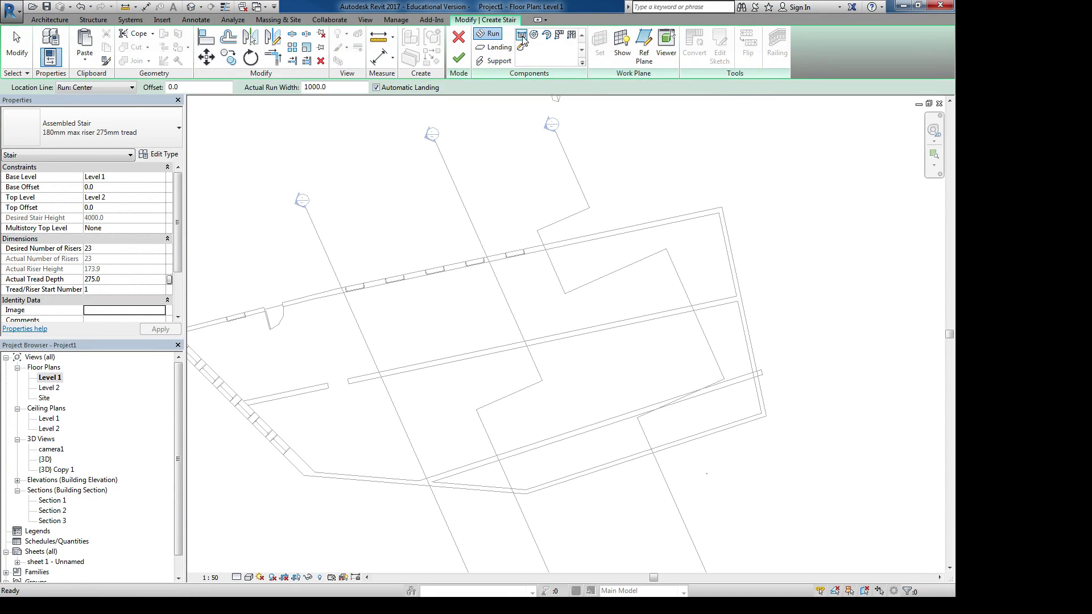
pyautogui.scroll(-1, 524, 101)
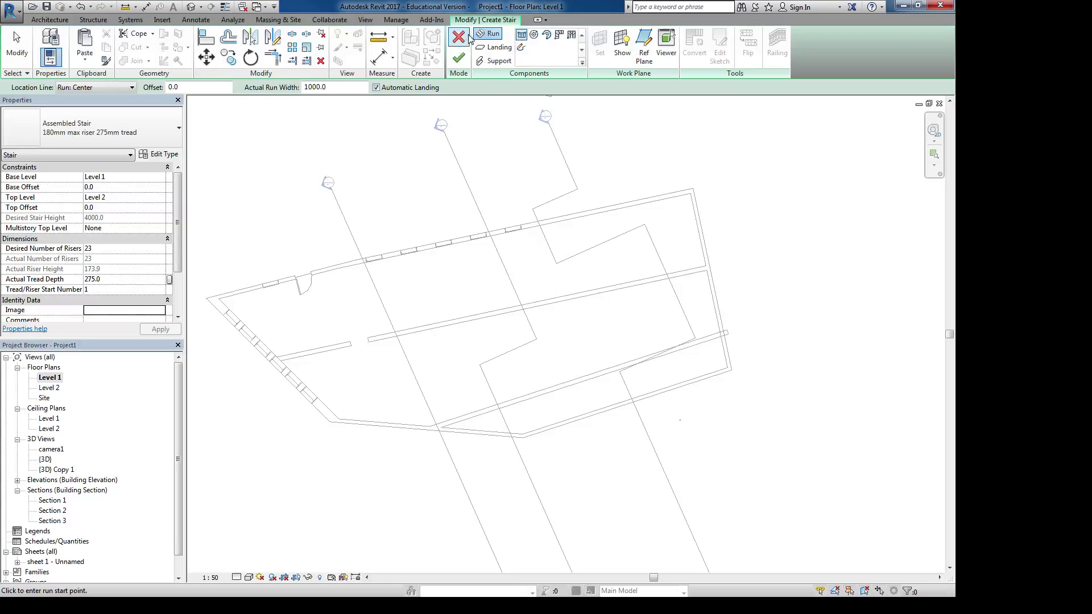
pyautogui.scroll(3, 742, 372)
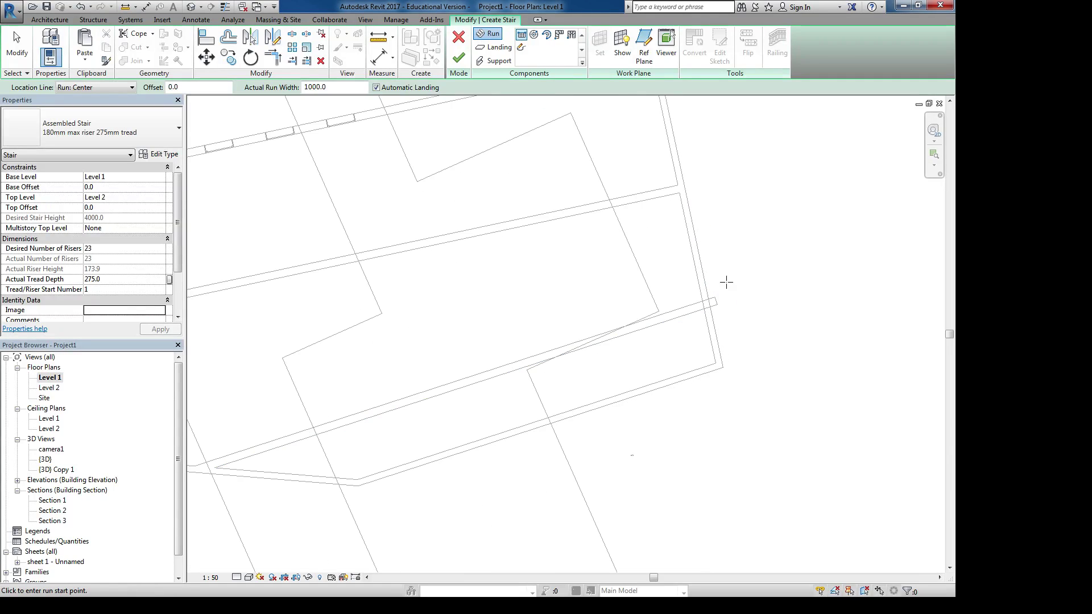
pyautogui.click(715, 235)
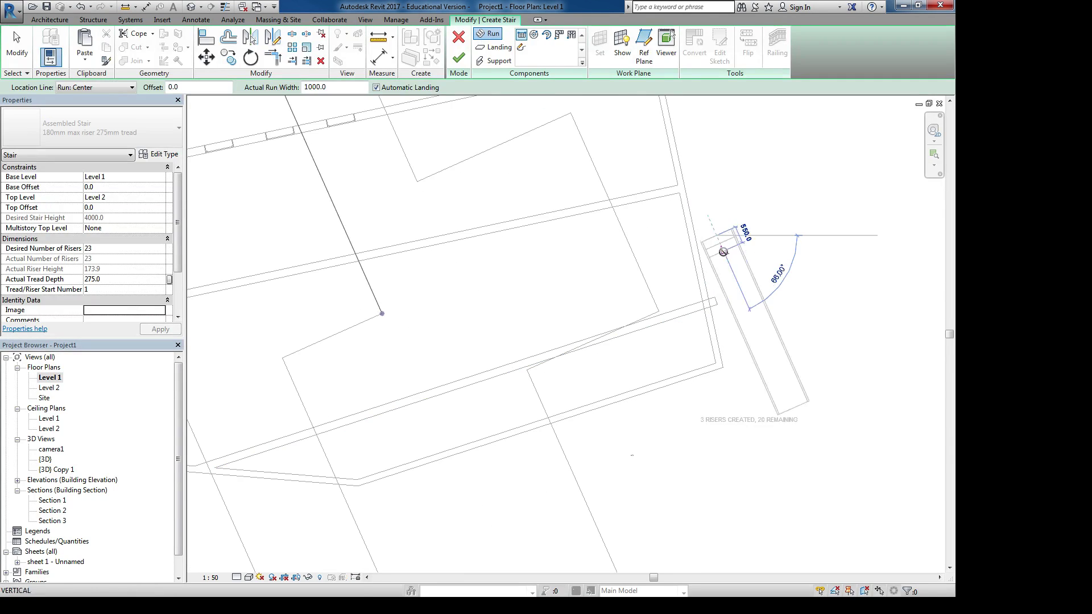
pyautogui.click(746, 362)
pyautogui.click(732, 421)
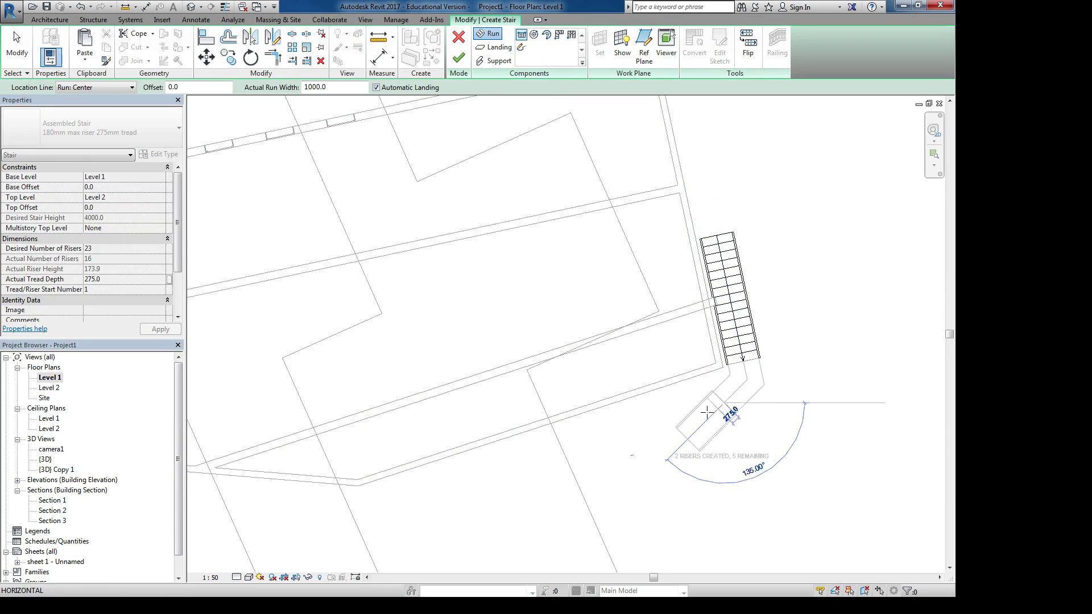
pyautogui.click(598, 453)
# Align the inner edges of the first and second runs with the outer faces of their adjacent exterior walls
pyautogui.scroll(3, 625, 393)
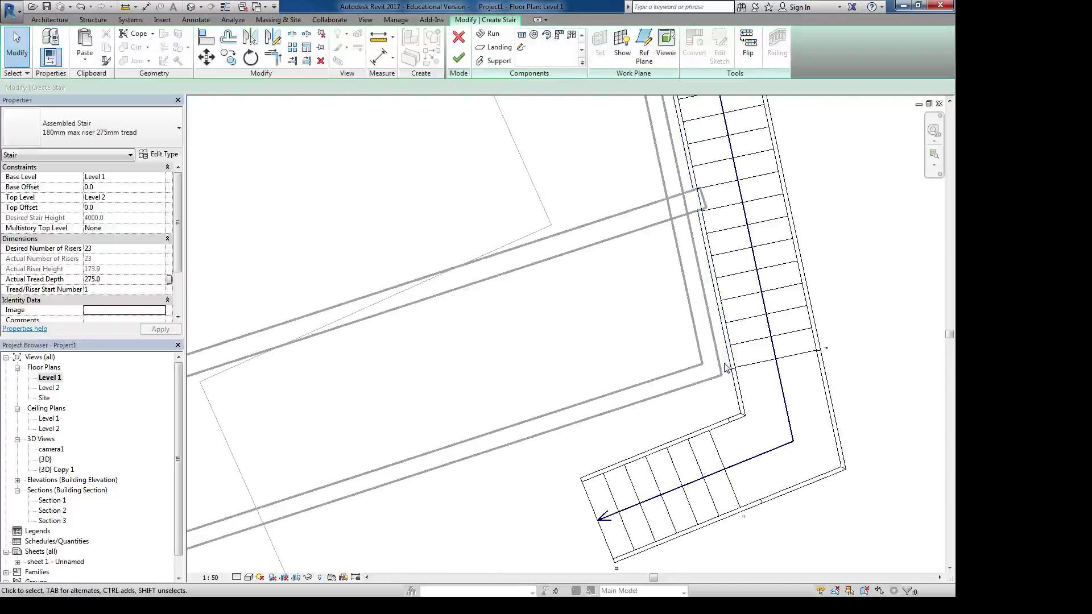
pyautogui.press('a')
pyautogui.press('l')
pyautogui.click(716, 346)
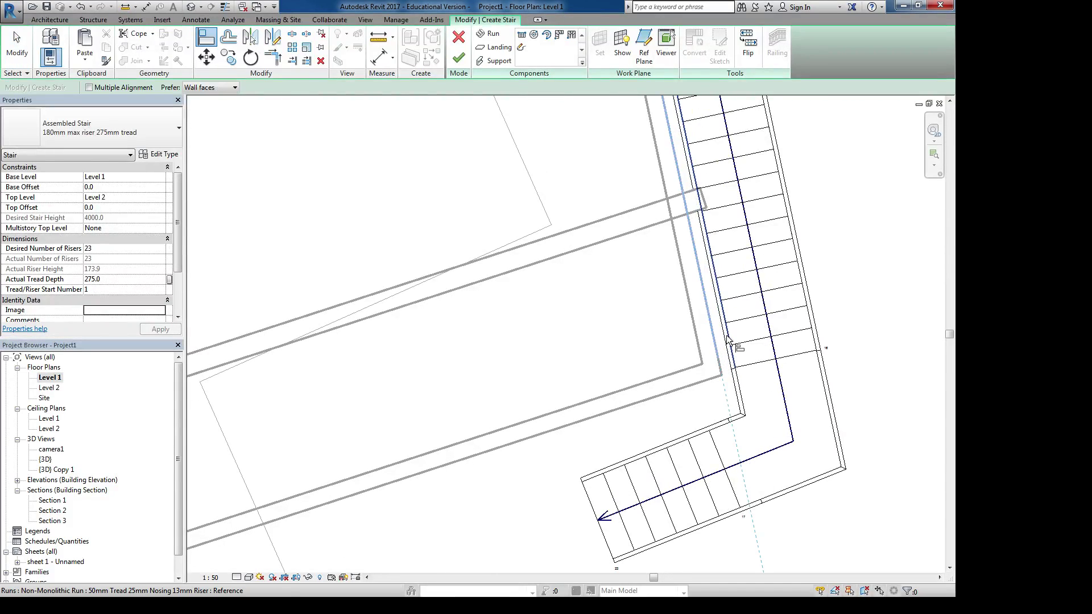
pyautogui.click(722, 344)
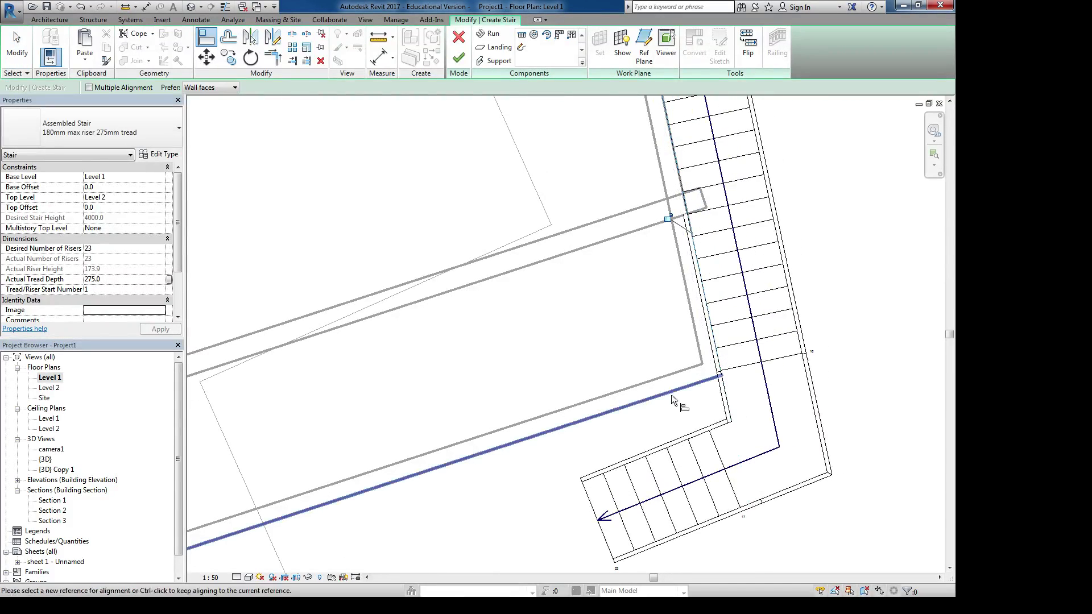
pyautogui.click(688, 437)
pyautogui.scroll(-5, 688, 437)
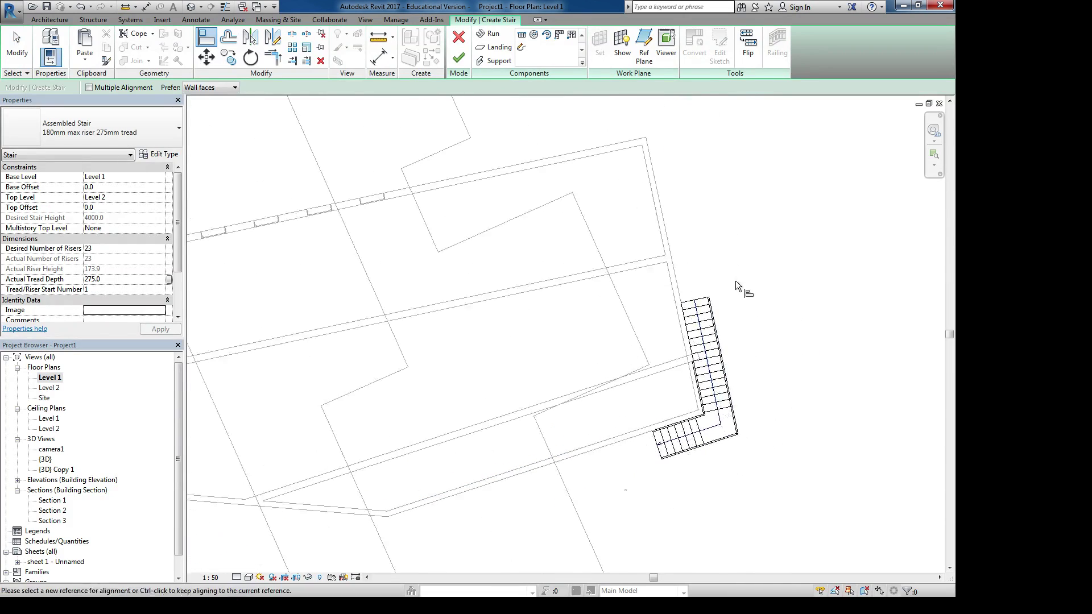
pyautogui.press('Escape')
# Convert the 16-riser first run to a custom sketch-based component
pyautogui.click(711, 322)
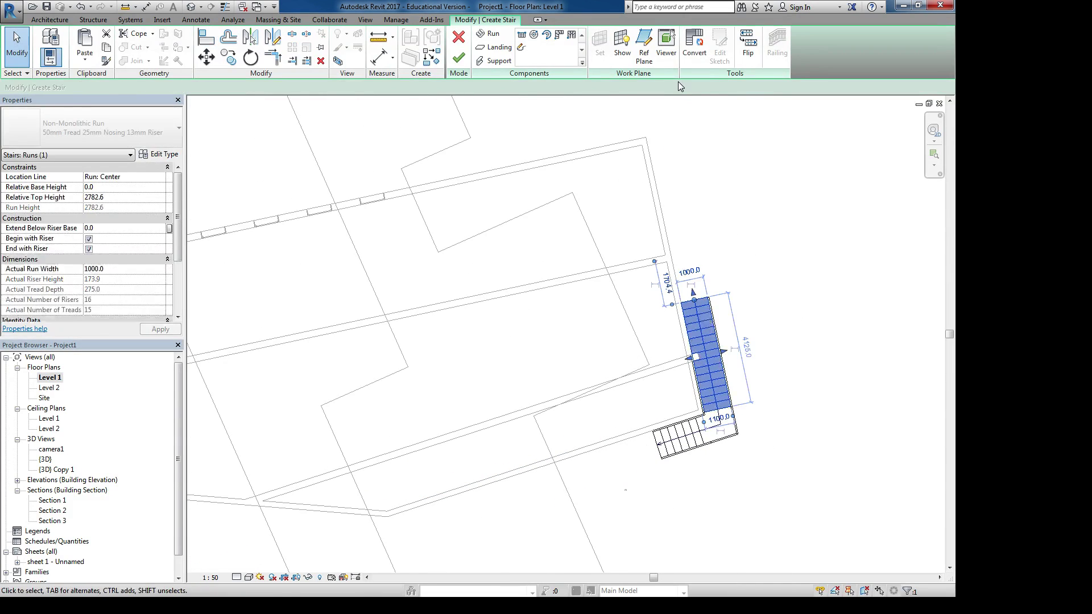
pyautogui.click(692, 43)
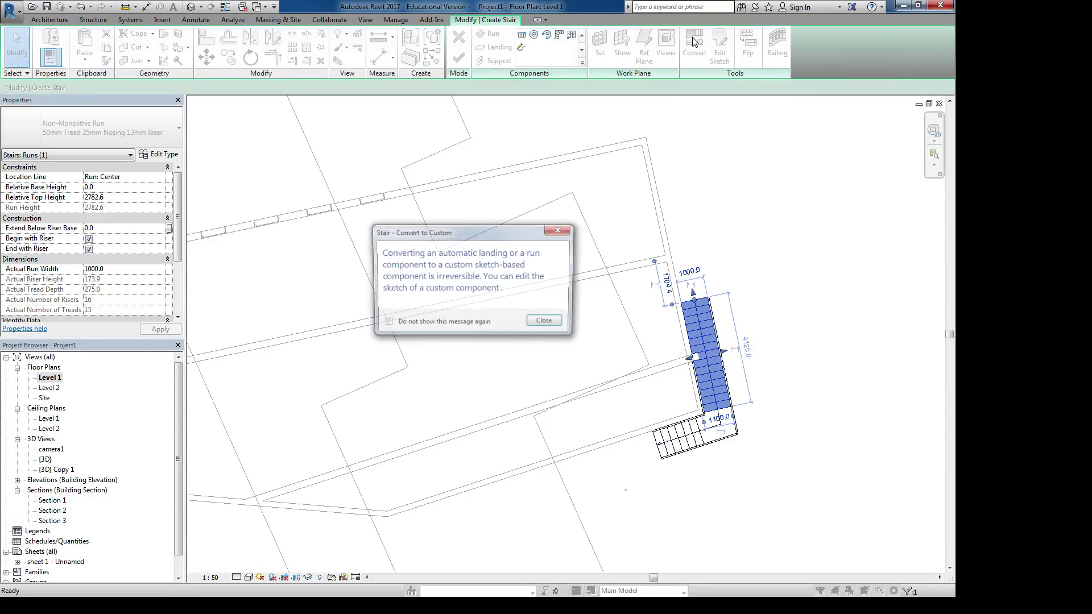
pyautogui.click(547, 323)
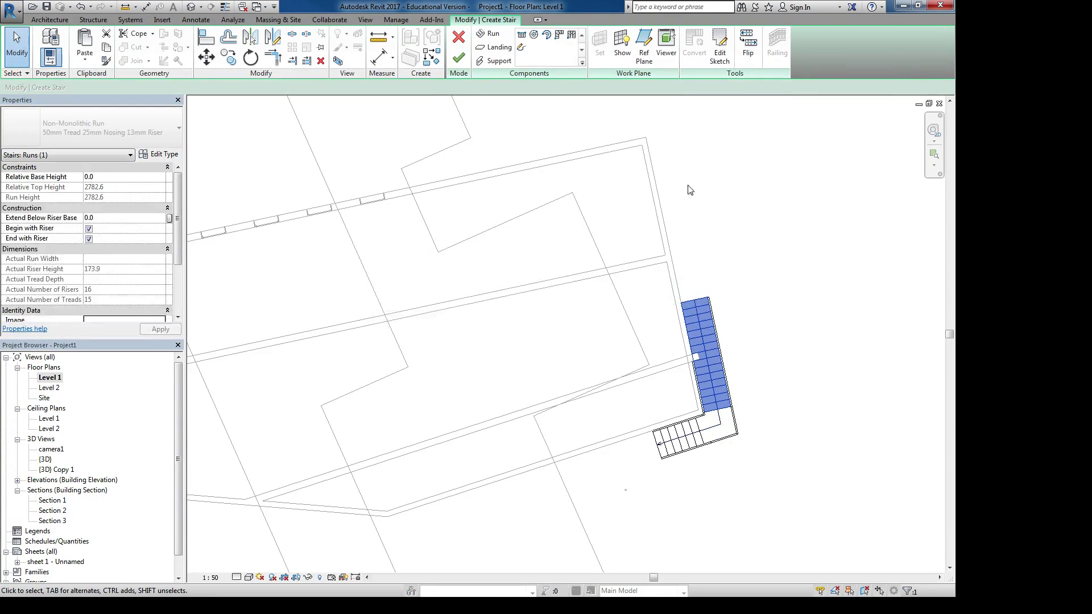
# Edit the first run's sketch, moving both ends of the outer boundary outward to make it vertical in plan, and finish the sketch
pyautogui.click(719, 50)
pyautogui.scroll(3, 717, 267)
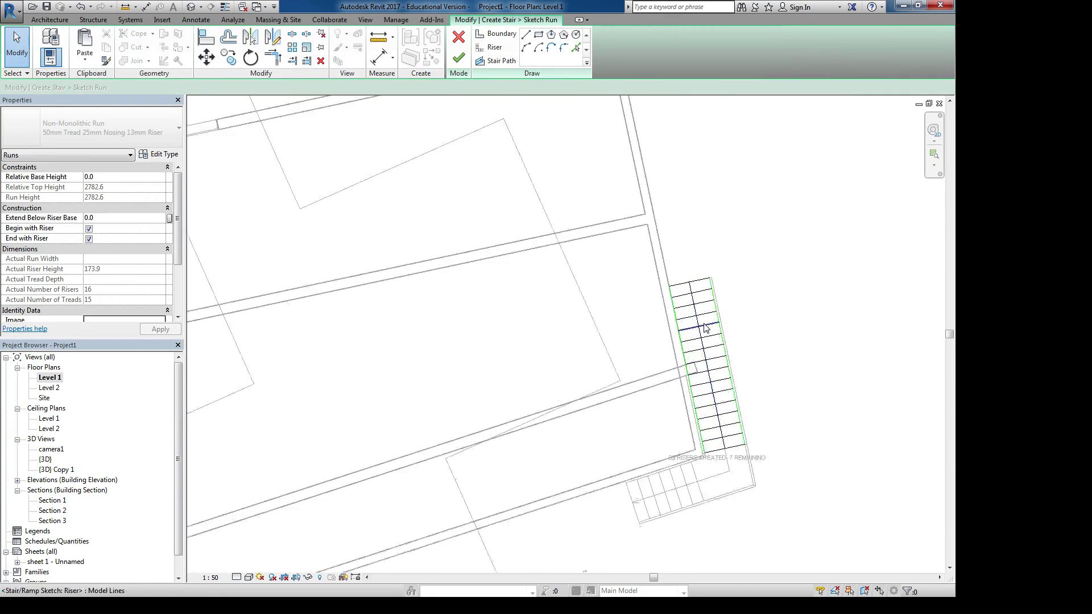
pyautogui.click(714, 280)
pyautogui.moveTo(712, 272); pyautogui.dragTo(769, 259)
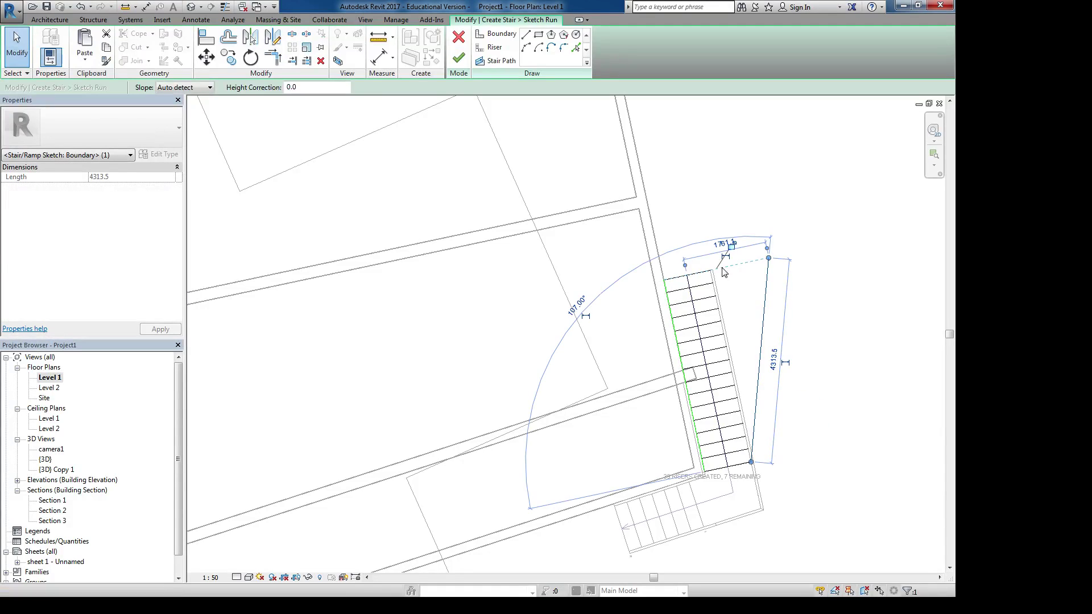
pyautogui.moveTo(754, 467); pyautogui.dragTo(769, 458)
pyautogui.click(458, 58)
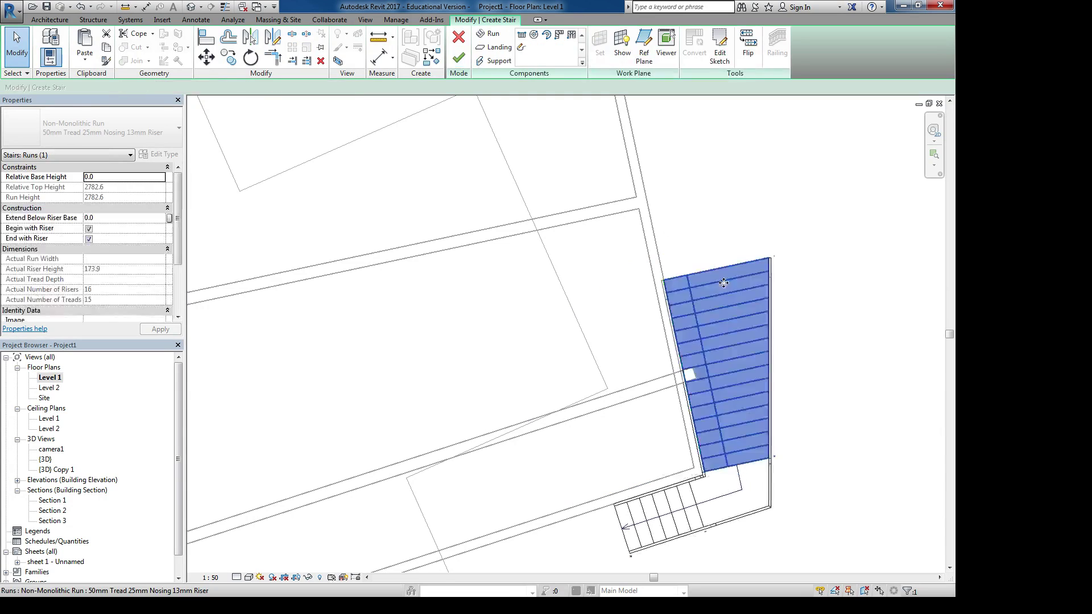
pyautogui.moveTo(780, 359); pyautogui.dragTo(743, 344, button='middle')
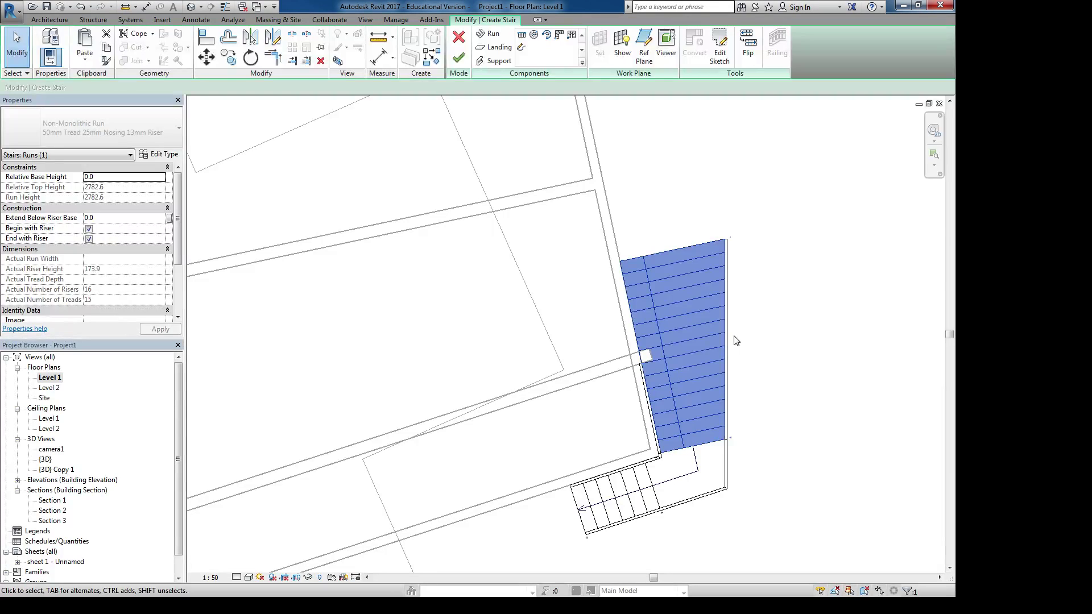
# Reopen the first run's sketch to examine its risers, boundary and stair path, and close the sketch
pyautogui.doubleClick(695, 260)
pyautogui.click(663, 266)
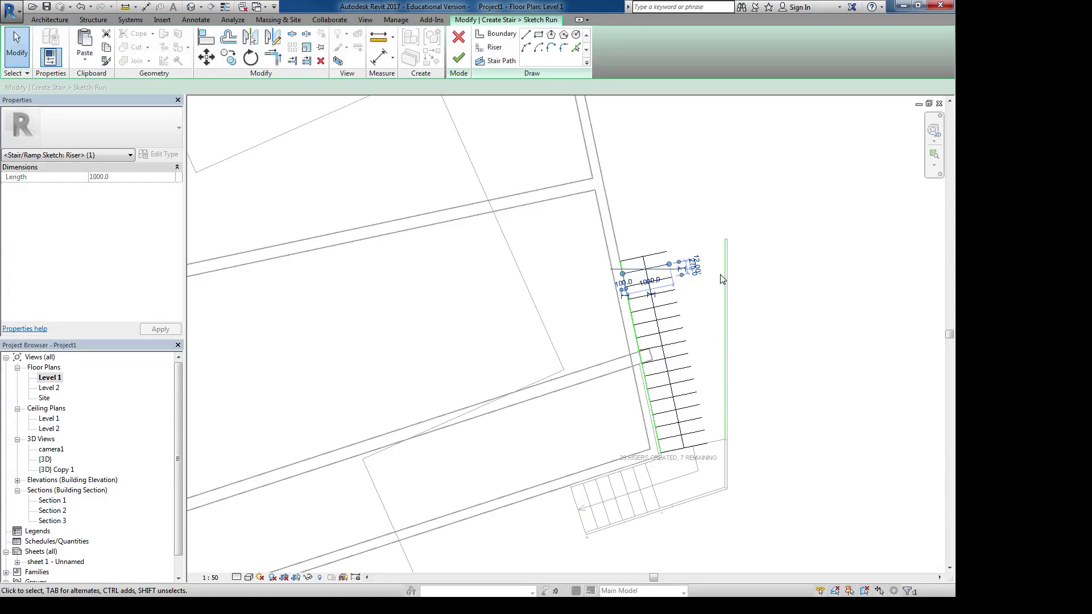
pyautogui.click(501, 61)
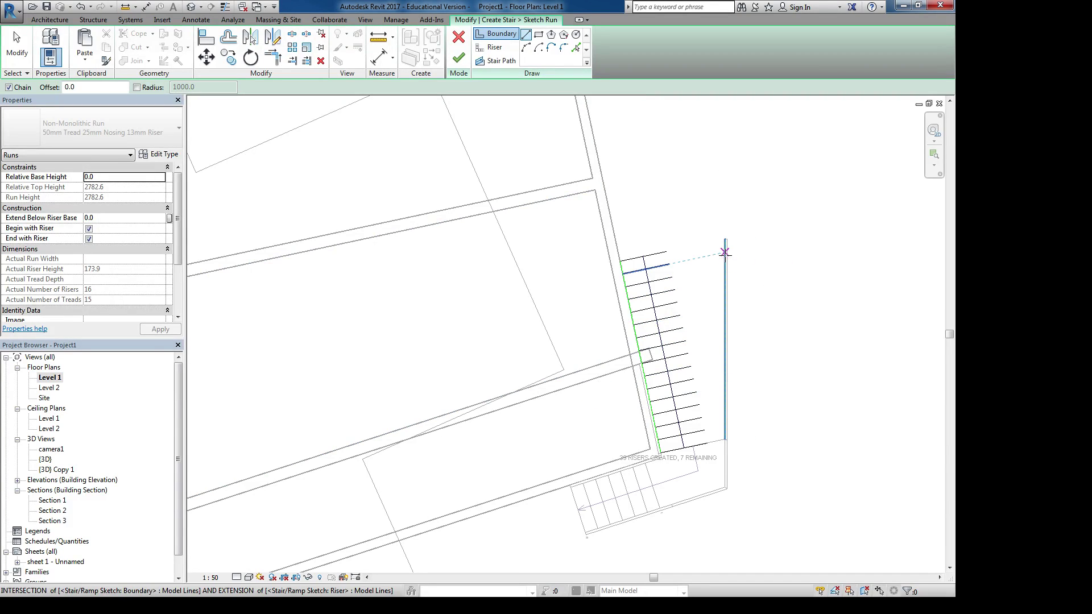
pyautogui.click(458, 58)
# Convert the 7-riser second run to a custom sketch-based component
pyautogui.moveTo(745, 578); pyautogui.dragTo(700, 477, button='middle')
pyautogui.scroll(3, 561, 441)
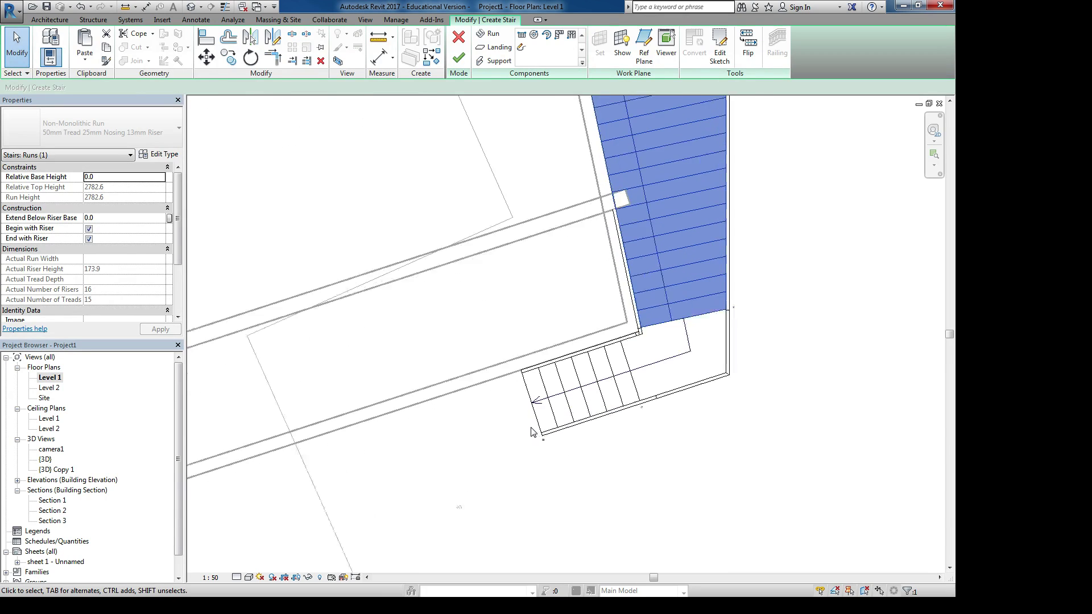
pyautogui.click(537, 424)
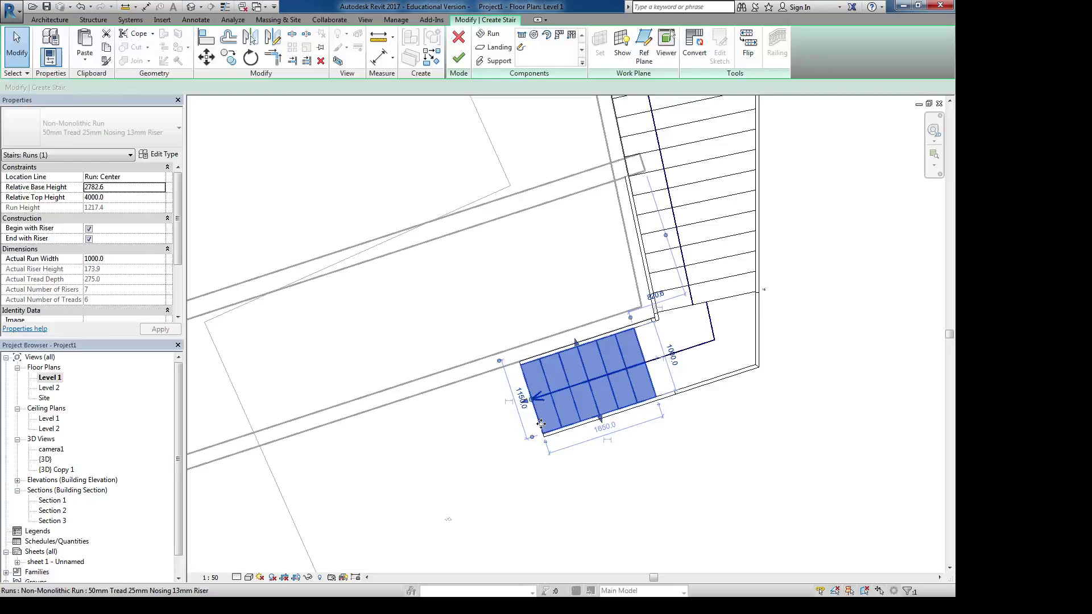
pyautogui.click(694, 52)
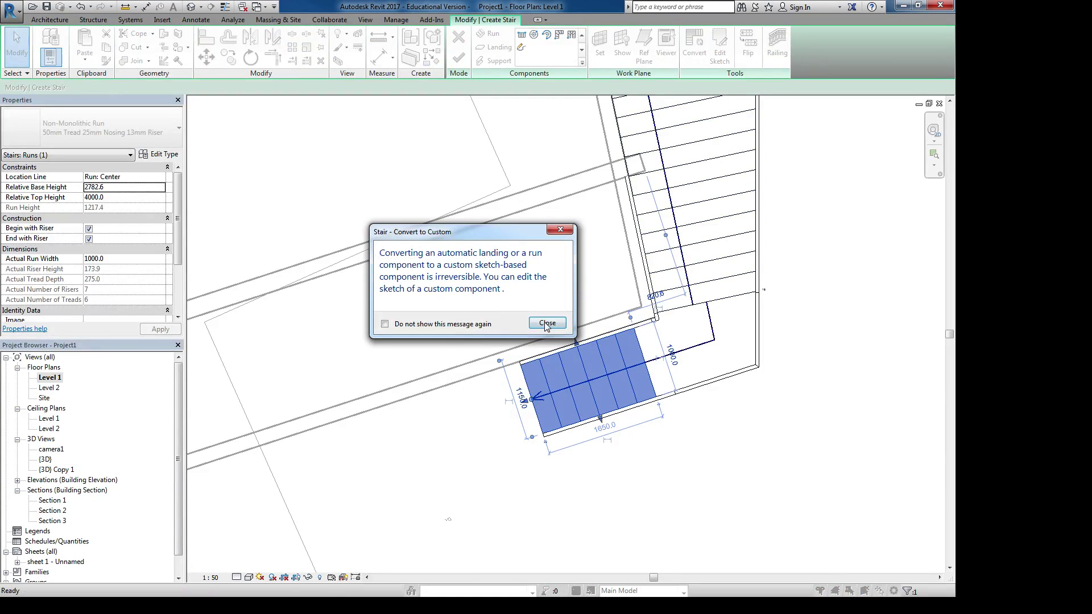
pyautogui.click(548, 323)
# Move the second run's last riser outward to about 1320 mm from its neighbouring riser and try to finish the sketch
pyautogui.click(719, 45)
pyautogui.moveTo(531, 389); pyautogui.dragTo(455, 413)
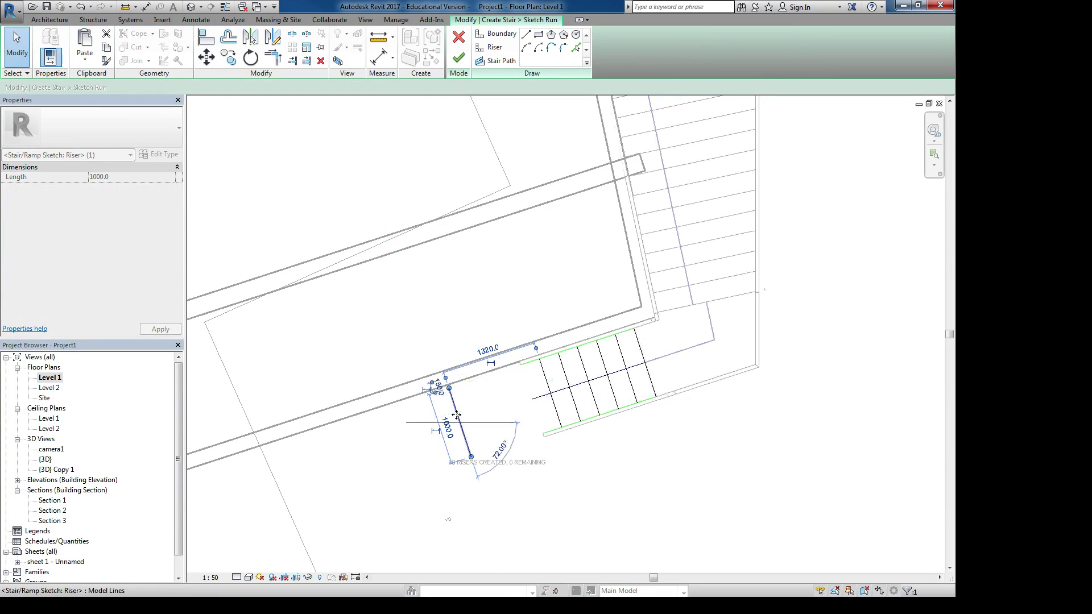
pyautogui.click(541, 220)
pyautogui.click(459, 57)
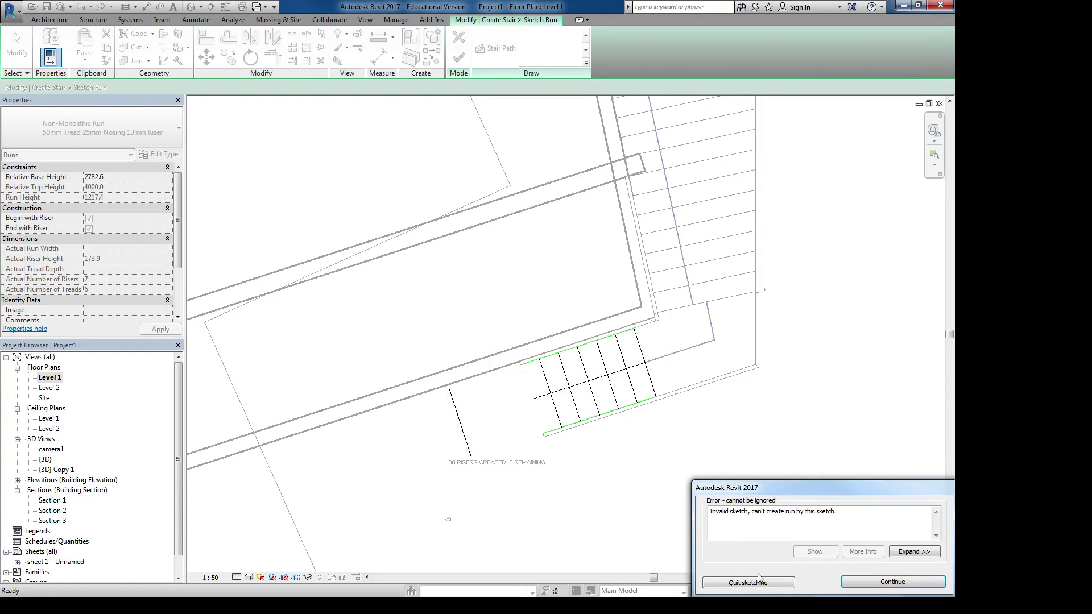
pyautogui.click(886, 580)
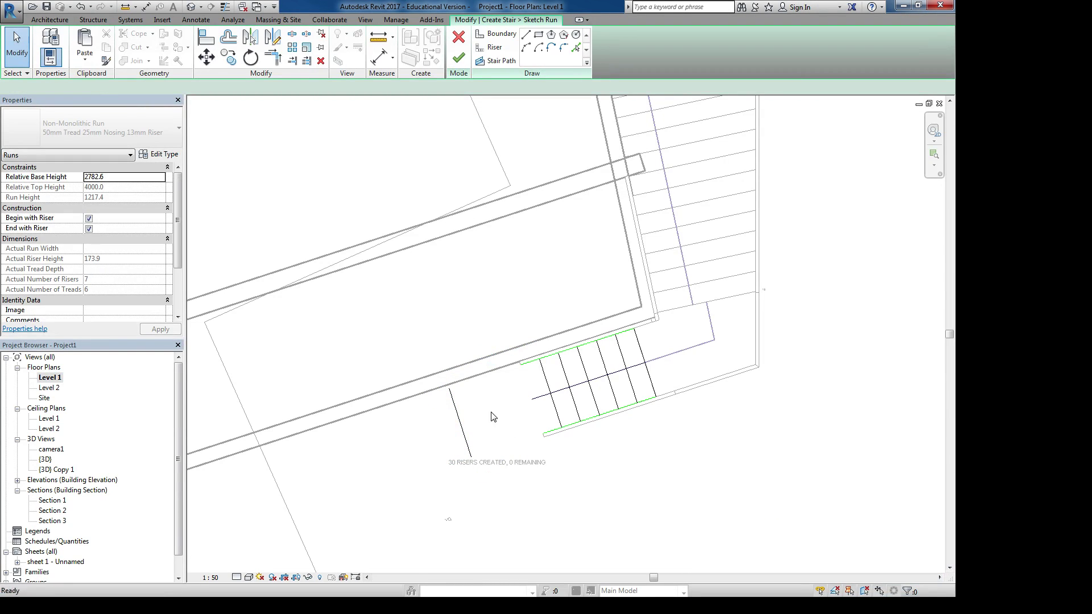
# Extend both boundary lines of the second run to meet the relocated end riser using Trim/Extend to Corner
pyautogui.press('r')
pyautogui.click(545, 362)
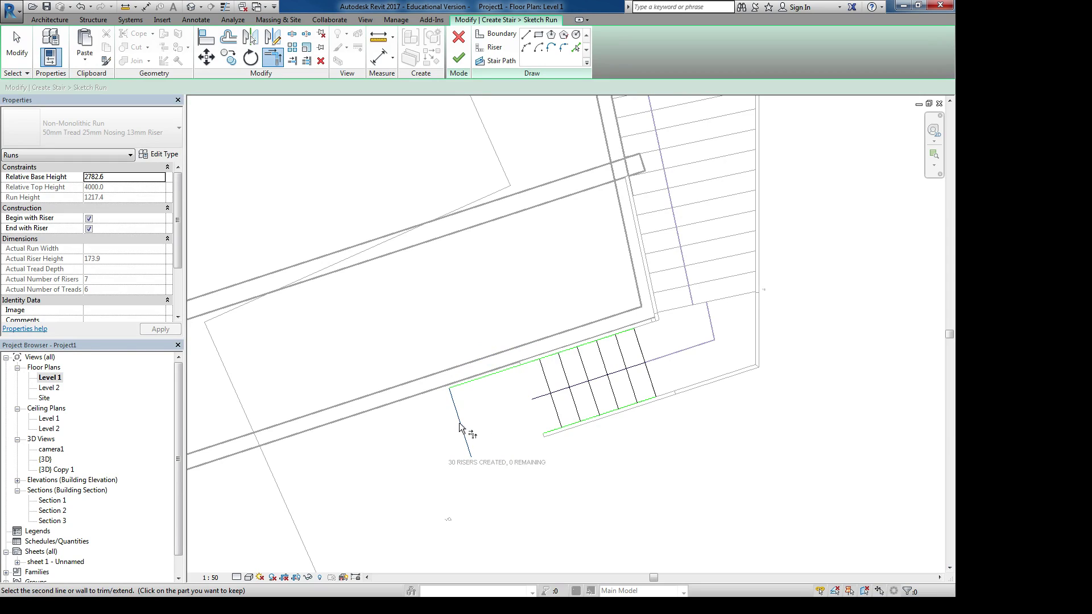
pyautogui.click(549, 437)
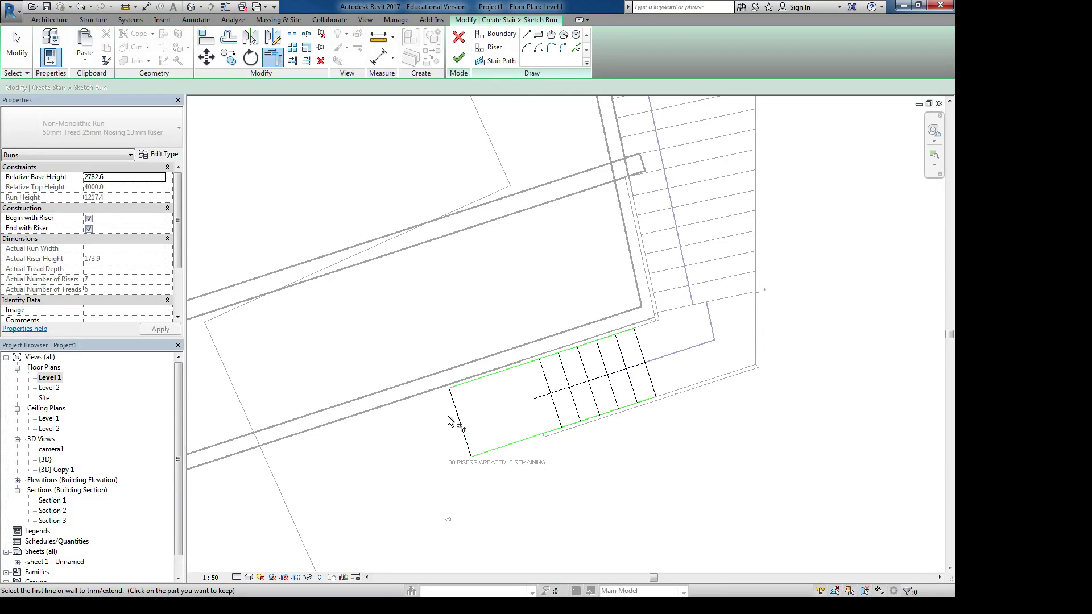
pyautogui.press('Escape')
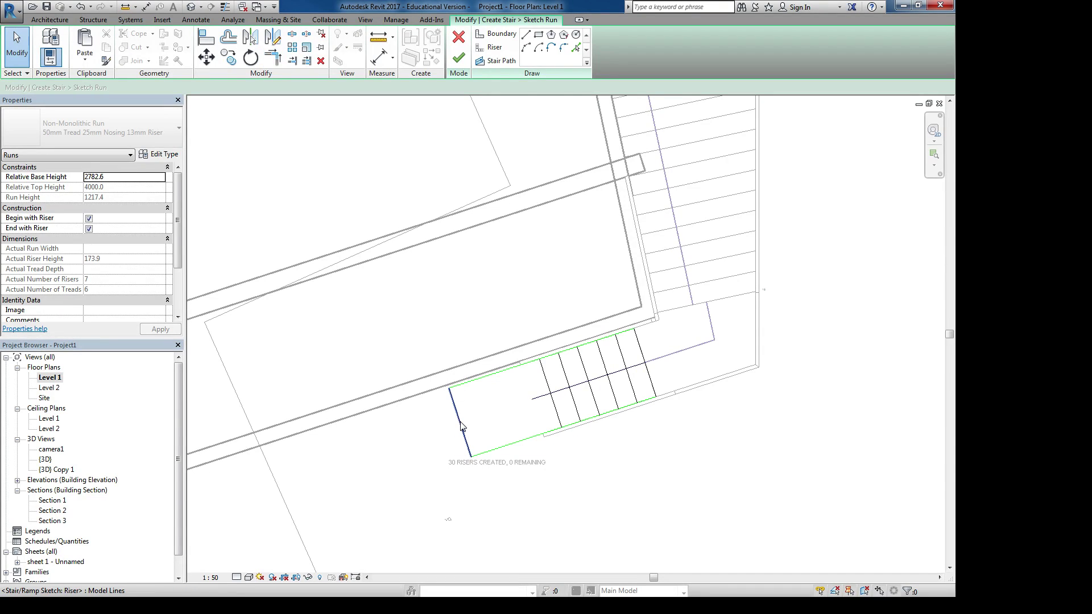
# Extend the second run's stair path to the relocated end riser with Trim/Extend Single Element and finish the run sketch
pyautogui.click(292, 60)
pyautogui.click(465, 447)
pyautogui.click(546, 394)
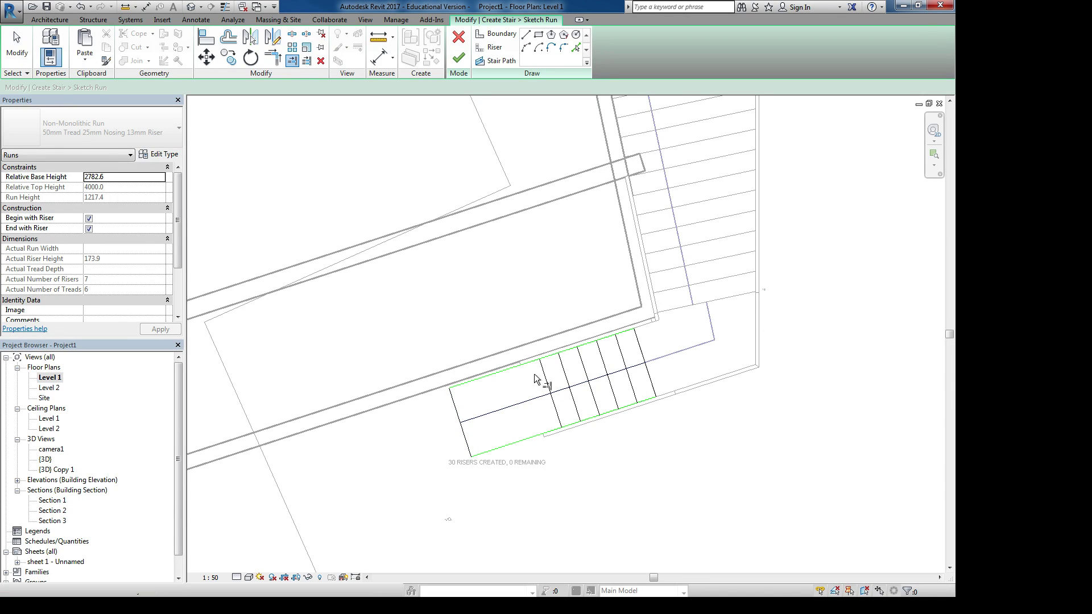
pyautogui.click(462, 67)
pyautogui.click(645, 463)
pyautogui.moveTo(305, 443); pyautogui.dragTo(382, 457, button='middle')
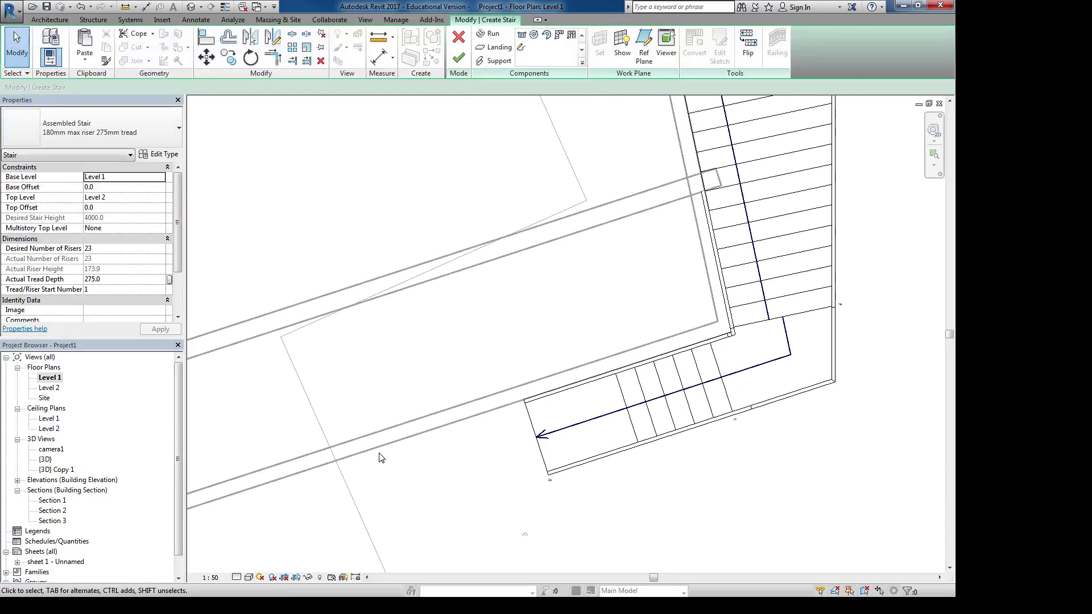
# Finish the stair and examine it with its railings in the {3D} view
pyautogui.doubleClick(46, 459)
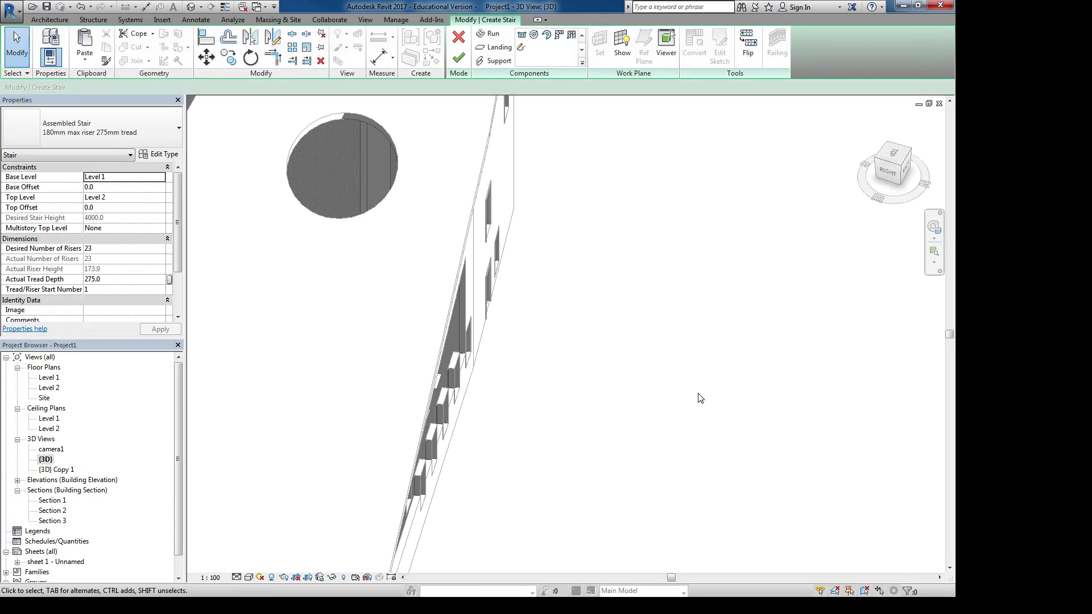
pyautogui.scroll(-3, 512, 372)
pyautogui.keyDown('shift'); pyautogui.moveTo(439, 412); pyautogui.dragTo(421, 357, button='middle'); pyautogui.keyUp('shift')
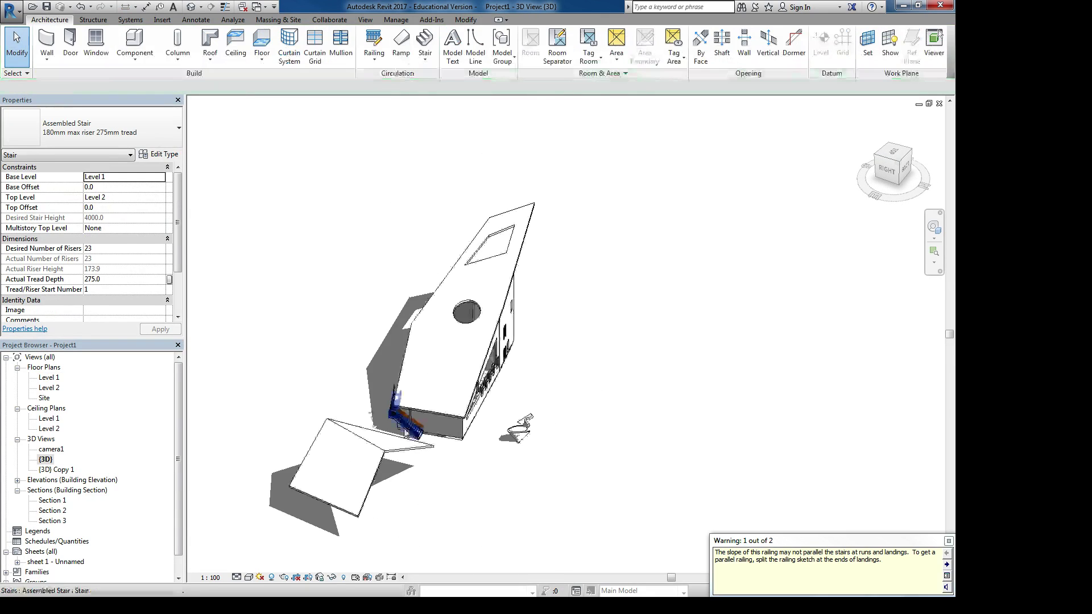
pyautogui.scroll(3, 411, 435)
pyautogui.keyDown('shift'); pyautogui.moveTo(407, 422); pyautogui.dragTo(345, 443, button='middle'); pyautogui.keyUp('shift')
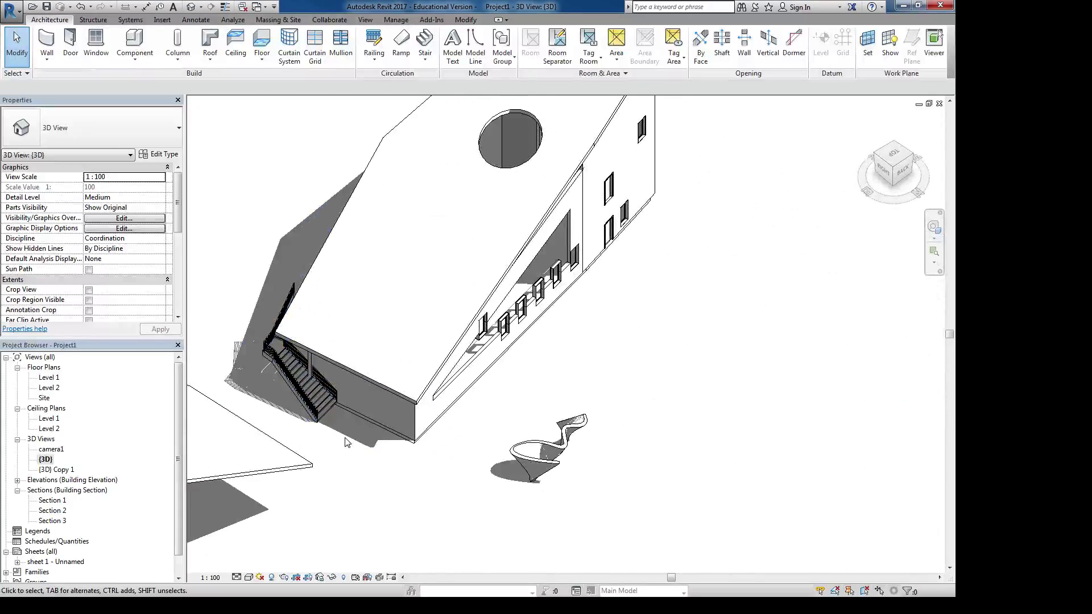
pyautogui.click(320, 400)
pyautogui.moveTo(269, 355); pyautogui.dragTo(431, 352, button='middle')
pyautogui.scroll(4, 431, 352)
pyautogui.moveTo(554, 416)
pyautogui.keyDown('shift'); pyautogui.mouseDown(button='middle')
pyautogui.moveTo(515, 420)
pyautogui.moveTo(564, 404)
pyautogui.moveTo(512, 393)
pyautogui.moveTo(432, 403)
pyautogui.mouseUp(button='middle'); pyautogui.keyUp('shift')
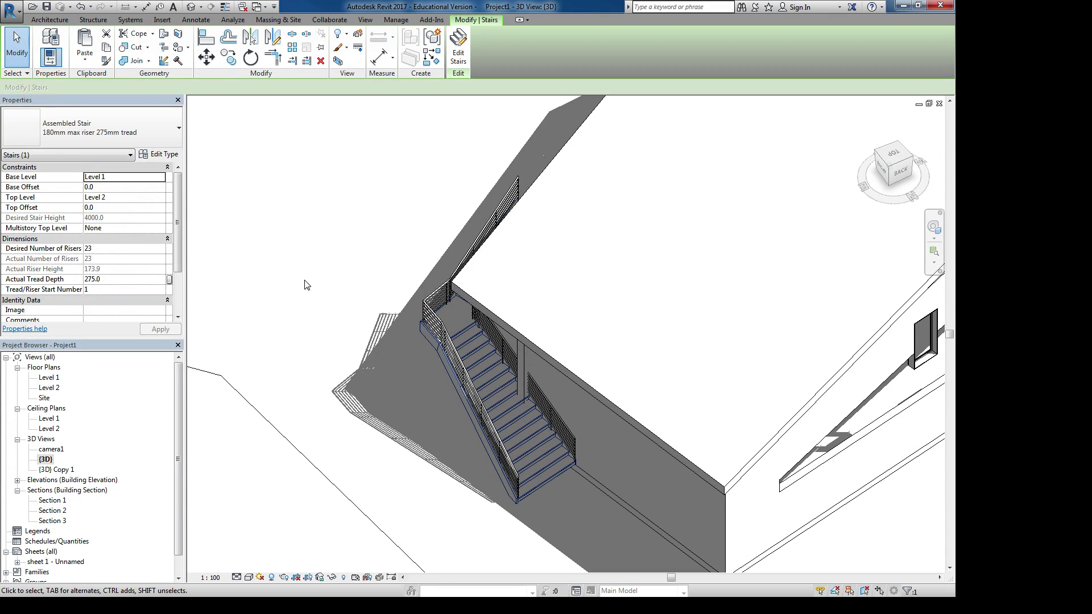
# Change the stair's type to Precast Stair
pyautogui.click(120, 114)
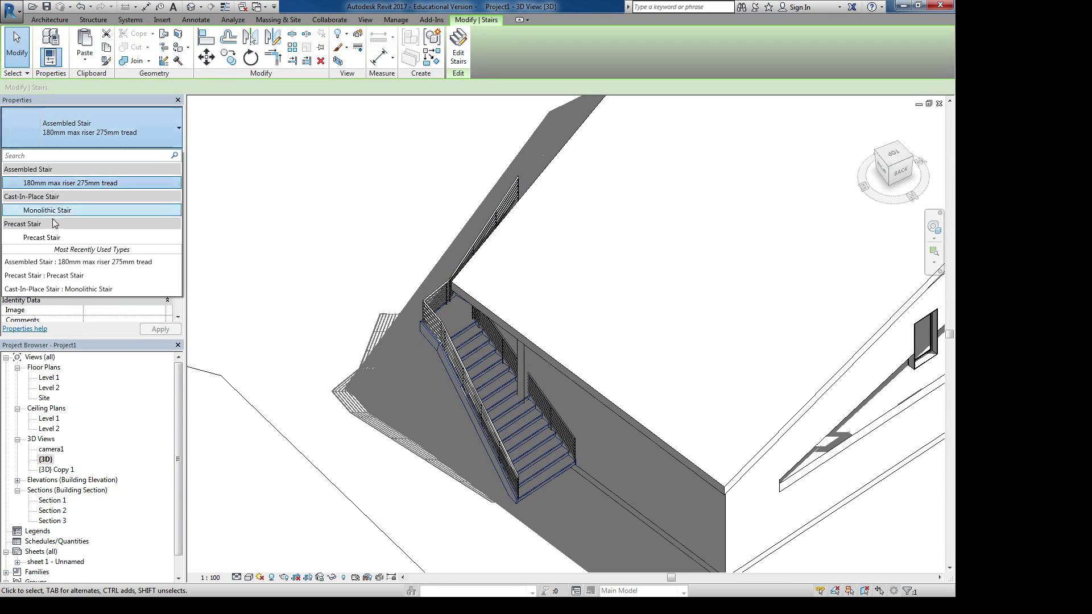
pyautogui.click(54, 216)
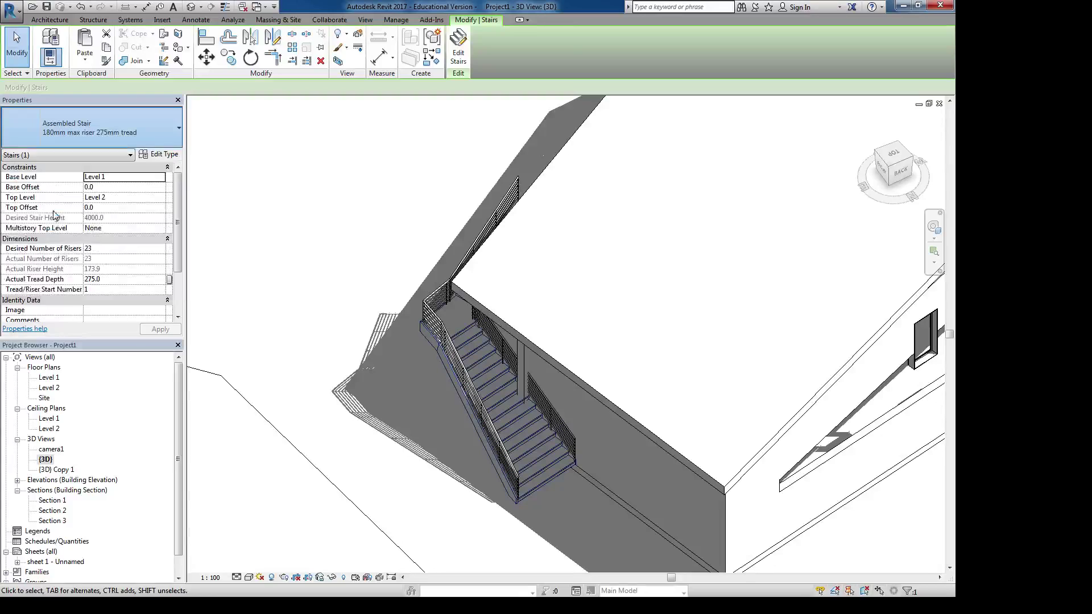
pyautogui.click(108, 144)
pyautogui.click(54, 239)
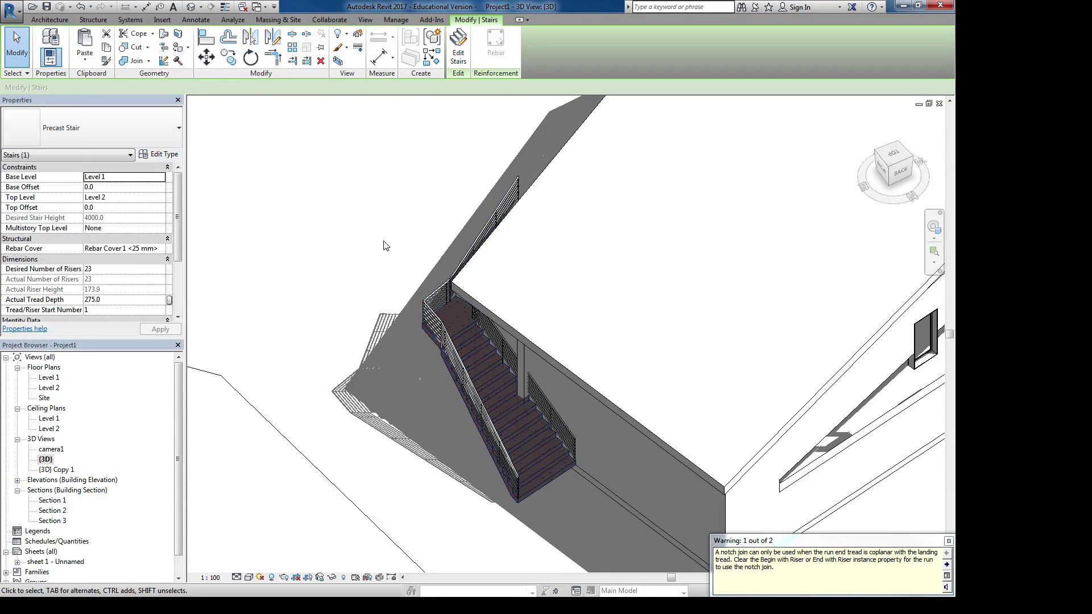
# Set the stair's type to Cast-In-Place Monolithic Stair and deselect it
pyautogui.click(132, 134)
pyautogui.click(48, 210)
pyautogui.press('Escape')
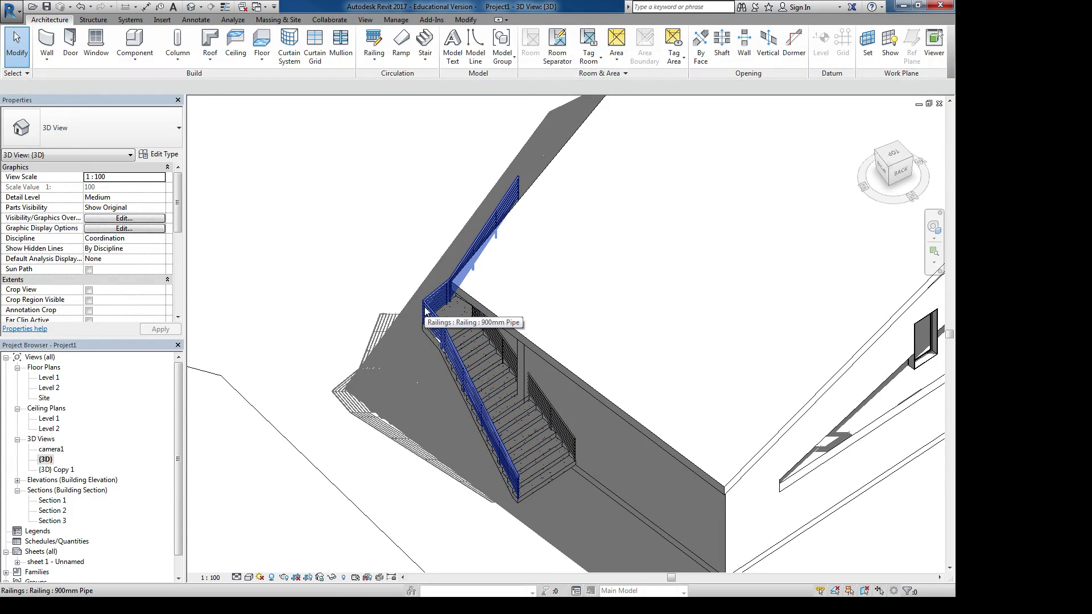
# Change the wall-side railing of the stair to the 900mm Rectangular type
pyautogui.click(511, 354)
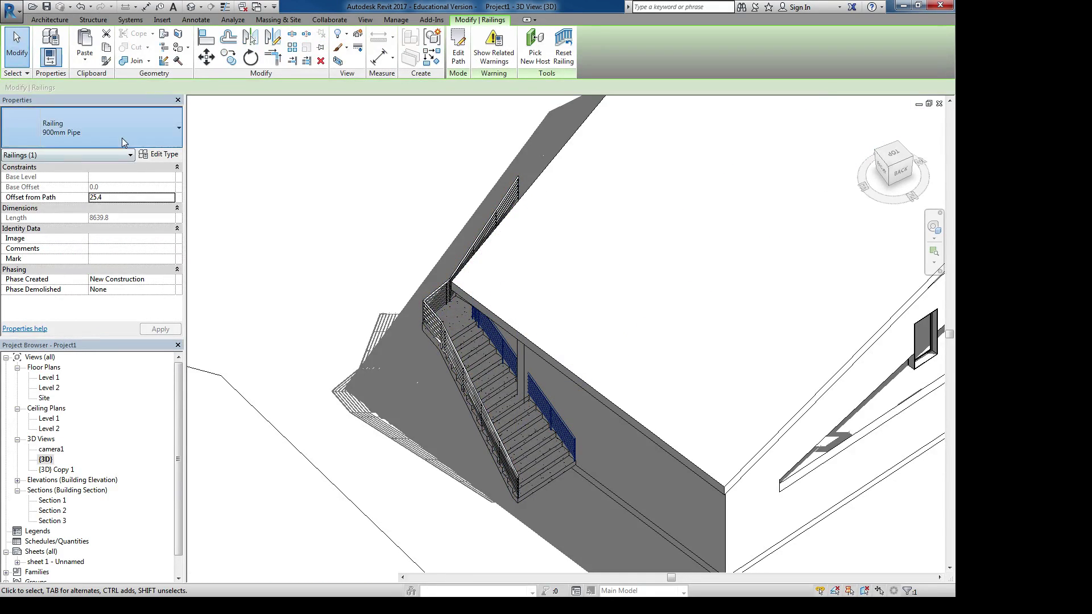
pyautogui.click(85, 130)
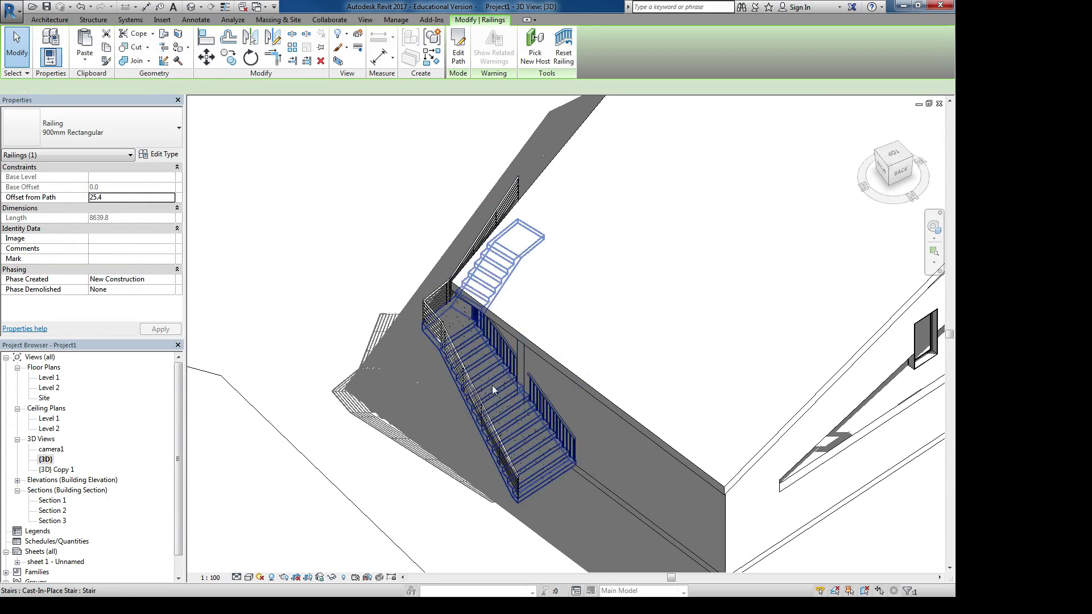
pyautogui.moveTo(412, 289); pyautogui.dragTo(365, 278, button='middle')
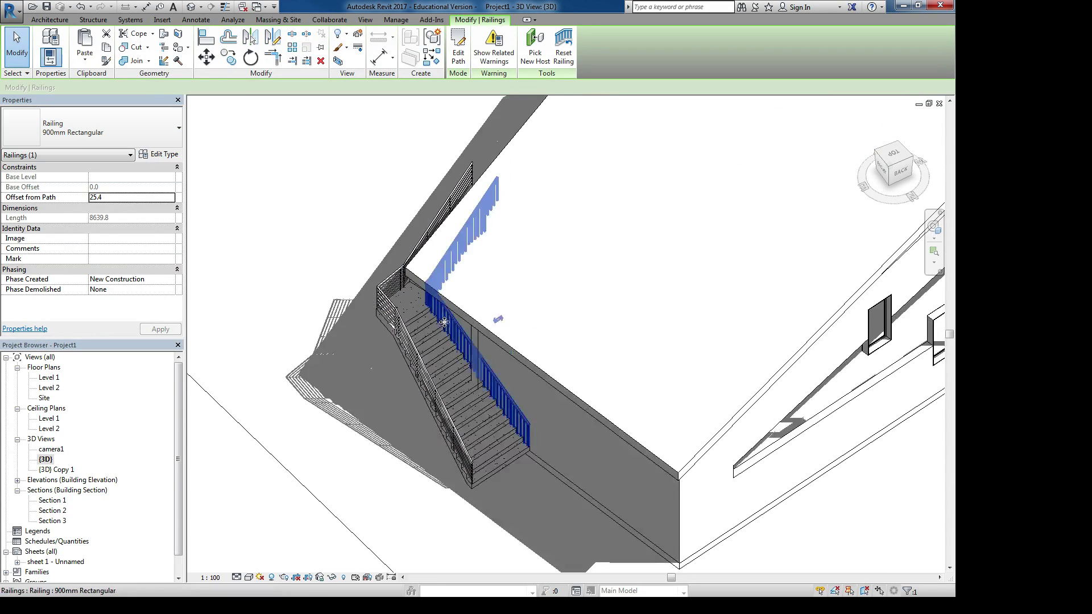
pyautogui.scroll(1, 438, 342)
# Edit the wall-side railing's path on Level 1, moving its end at the stair's start inward onto the treads, and finish the sketch
pyautogui.doubleClick(48, 377)
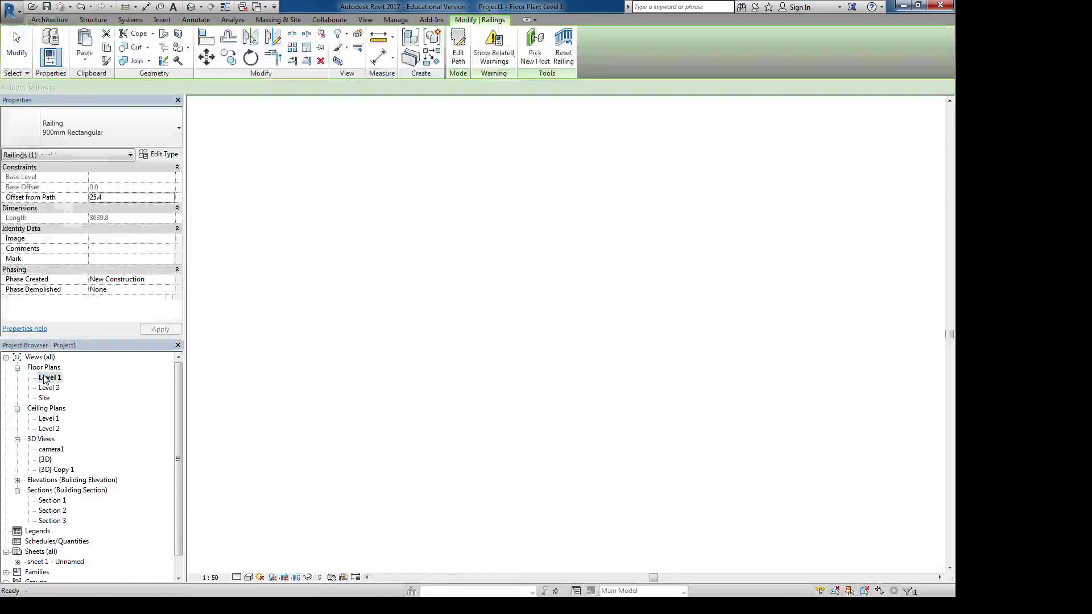
pyautogui.scroll(-2, 623, 251)
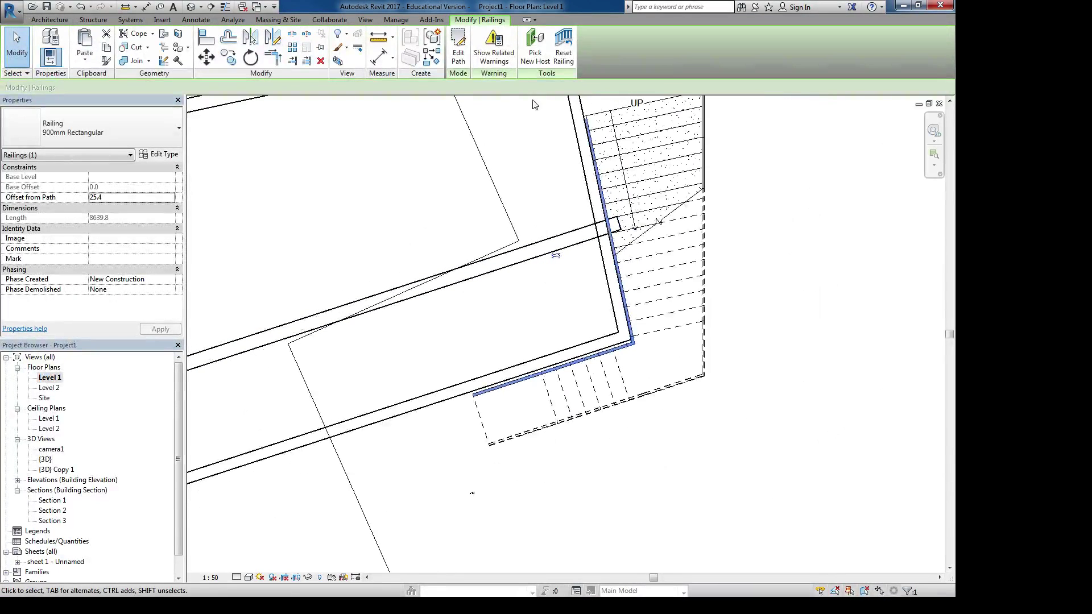
pyautogui.click(587, 124)
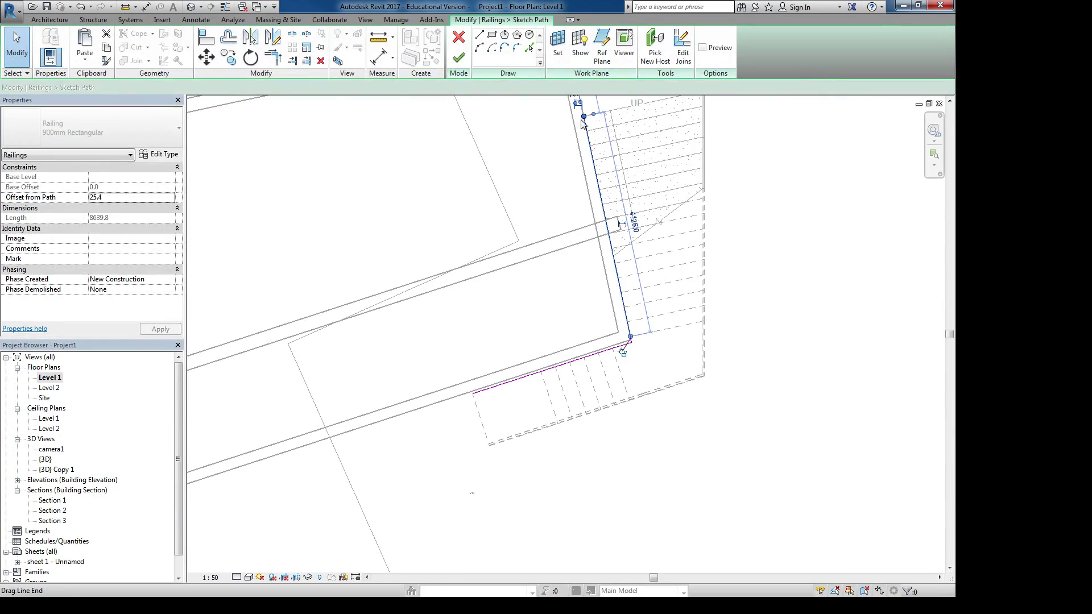
pyautogui.moveTo(586, 119); pyautogui.dragTo(632, 108)
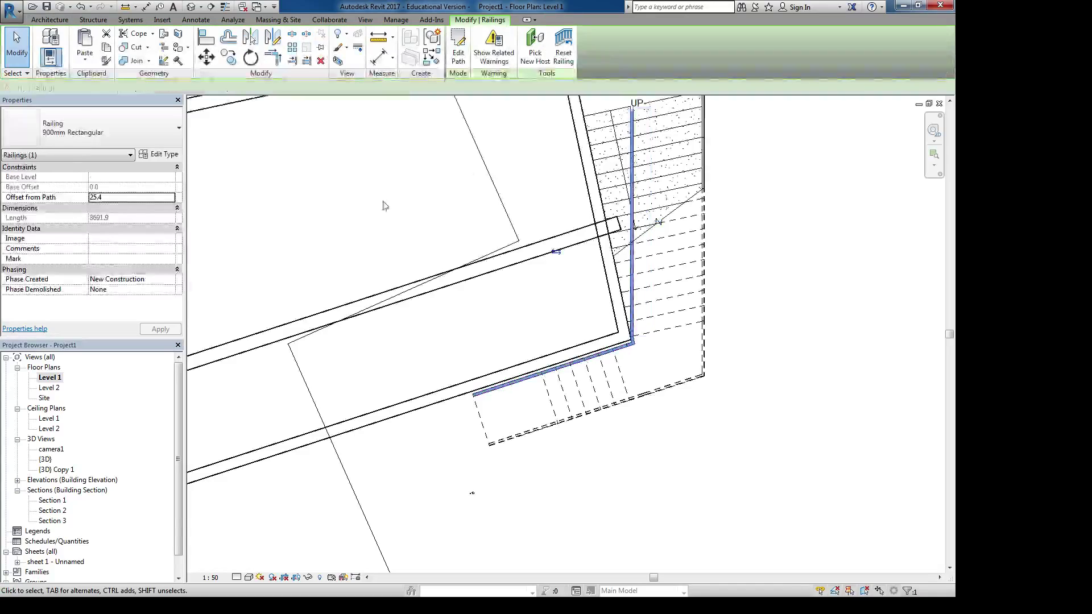
# Delete the wall-side railing from the stair in the {3D} view
pyautogui.doubleClick(45, 459)
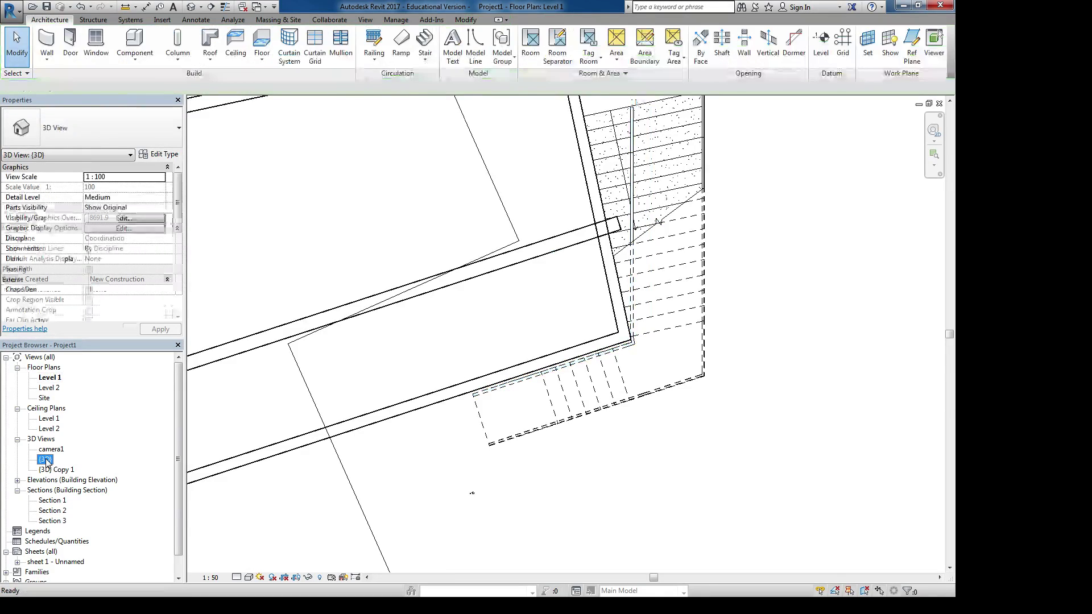
pyautogui.moveTo(364, 499)
pyautogui.keyDown('shift'); pyautogui.mouseDown(button='middle')
pyautogui.moveTo(341, 407)
pyautogui.moveTo(495, 378)
pyautogui.moveTo(500, 427)
pyautogui.mouseUp(button='middle'); pyautogui.keyUp('shift')
pyautogui.press('Escape')
pyautogui.click(606, 402)
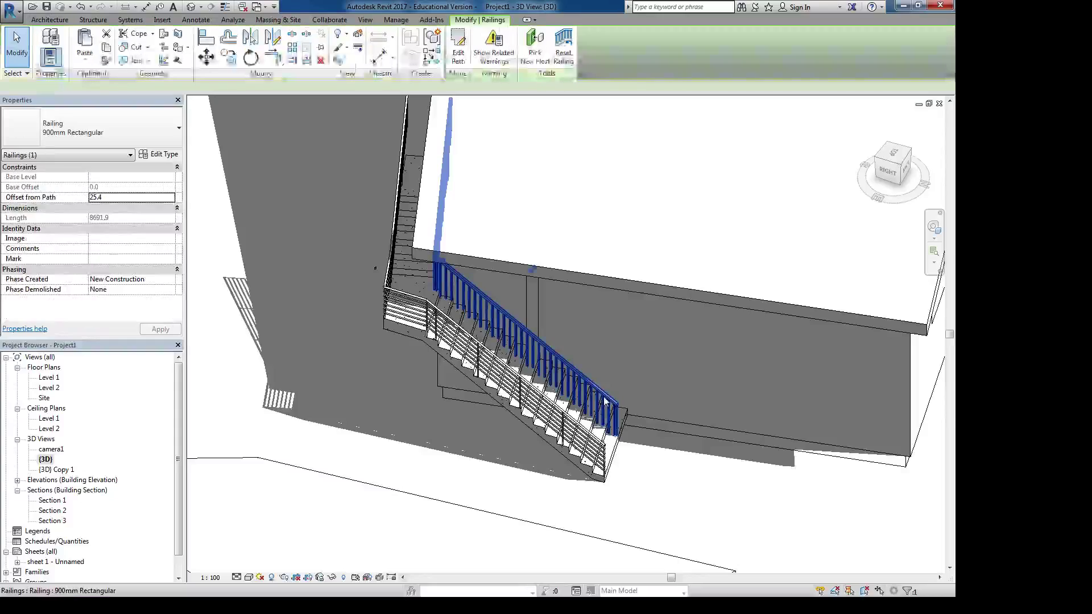
pyautogui.press('Delete')
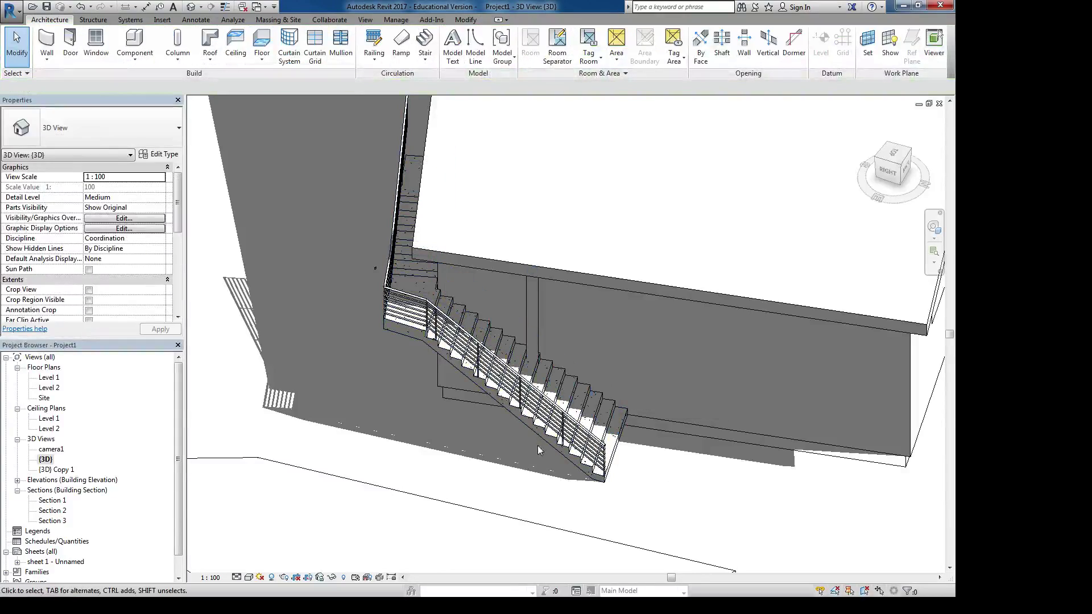
# Change the stair's outer railing to Glass Panel - Bottom Fill and check it from the outer side
pyautogui.moveTo(604, 439)
pyautogui.keyDown('shift'); pyautogui.mouseDown(button='middle')
pyautogui.moveTo(599, 361)
pyautogui.moveTo(496, 425)
pyautogui.mouseUp(button='middle'); pyautogui.keyUp('shift')
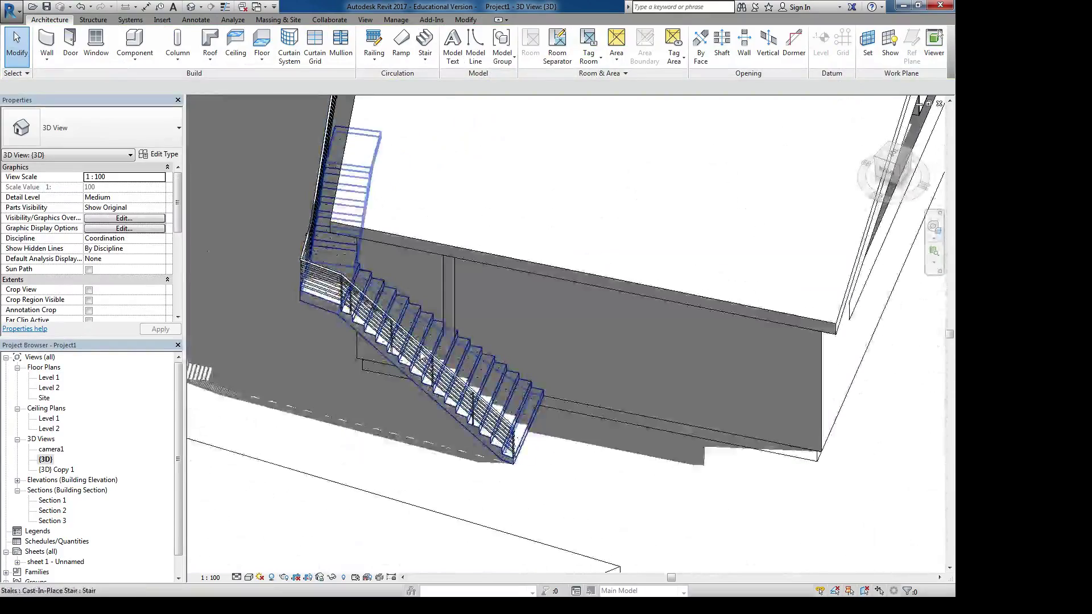
pyautogui.click(309, 274)
pyautogui.click(113, 128)
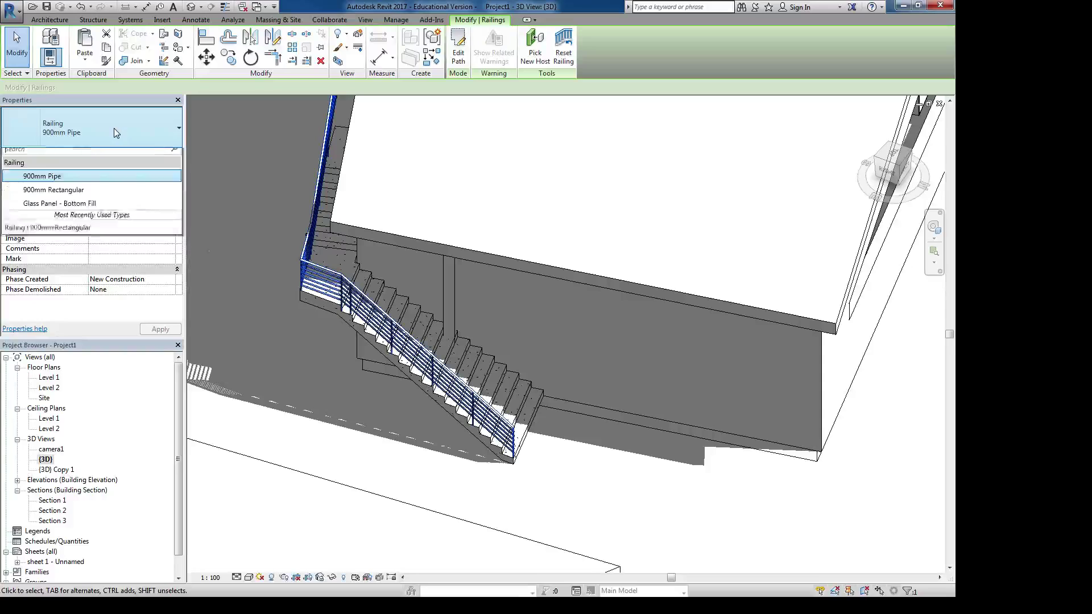
pyautogui.click(62, 214)
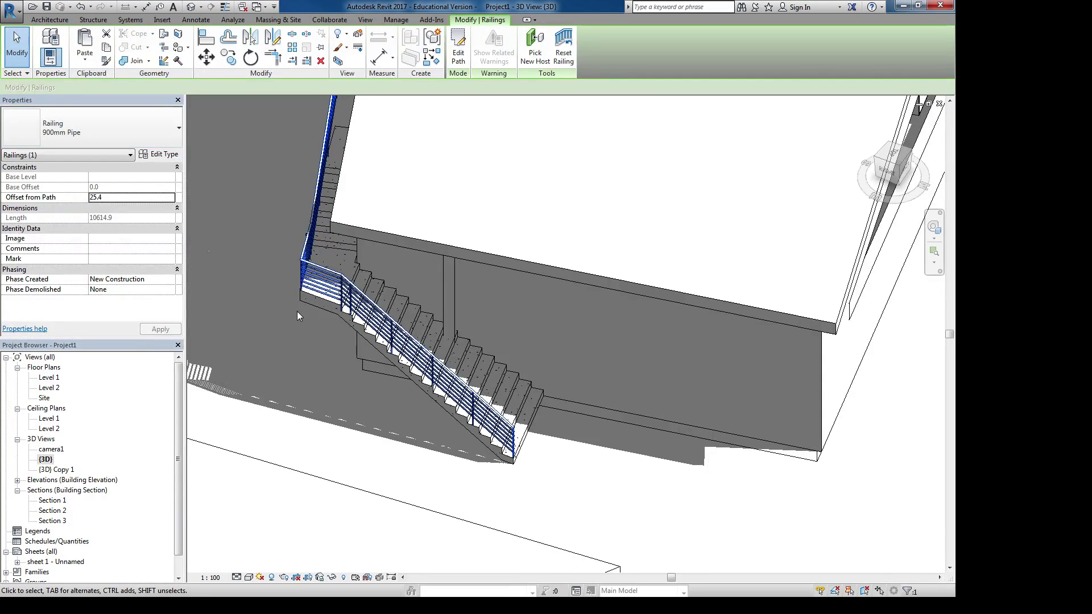
pyautogui.click(262, 233)
pyautogui.scroll(-3, 262, 233)
pyautogui.keyDown('shift'); pyautogui.moveTo(262, 233); pyautogui.dragTo(458, 380, button='middle'); pyautogui.keyUp('shift')
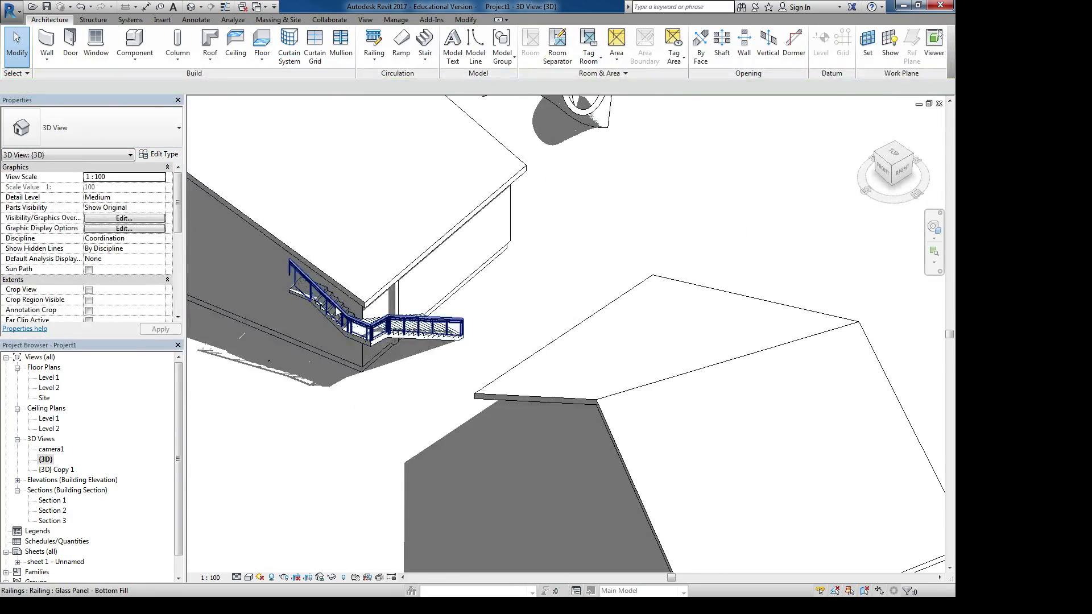
pyautogui.scroll(3, 341, 319)
pyautogui.moveTo(341, 319); pyautogui.dragTo(486, 322, button='middle')
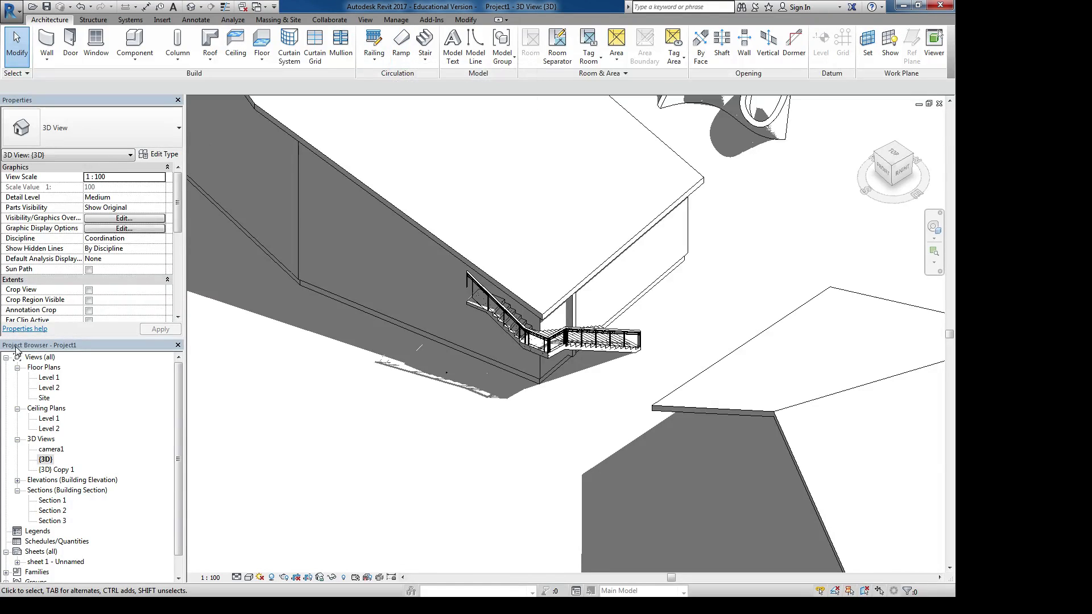
# Sketch a straight ramp run in the open area near the stair on Level 1, extending it to 12000 mm in total
pyautogui.doubleClick(48, 377)
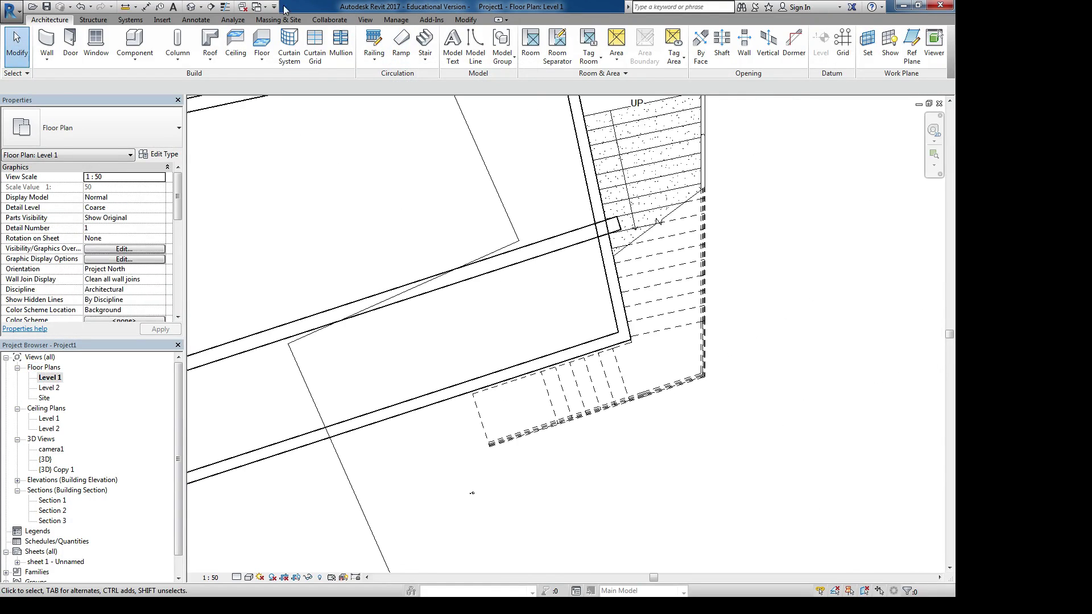
pyautogui.click(407, 46)
pyautogui.scroll(-5, 455, 105)
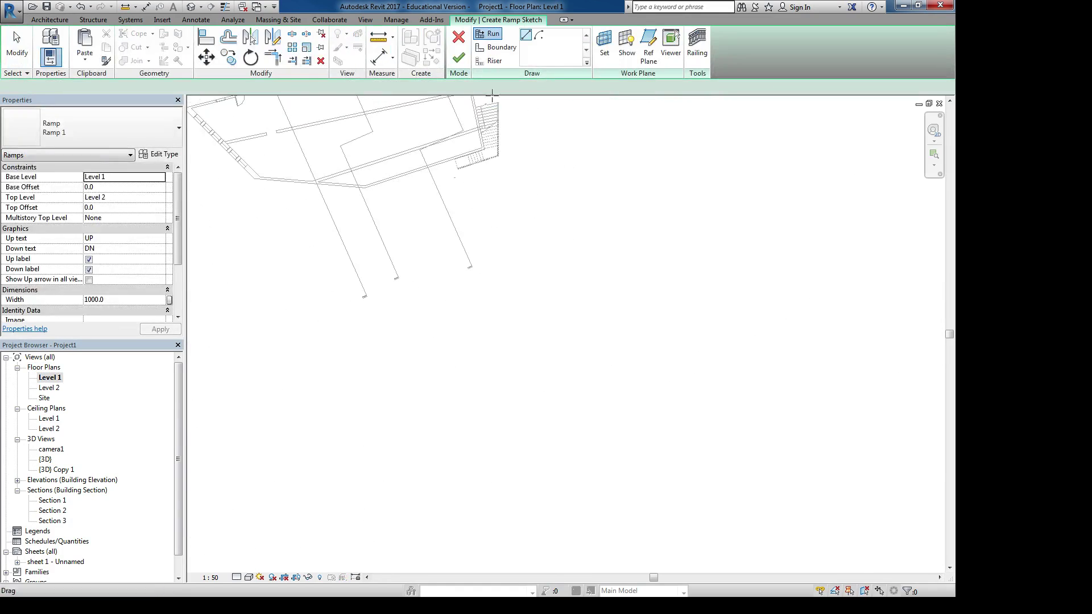
pyautogui.scroll(3, 578, 295)
pyautogui.click(636, 358)
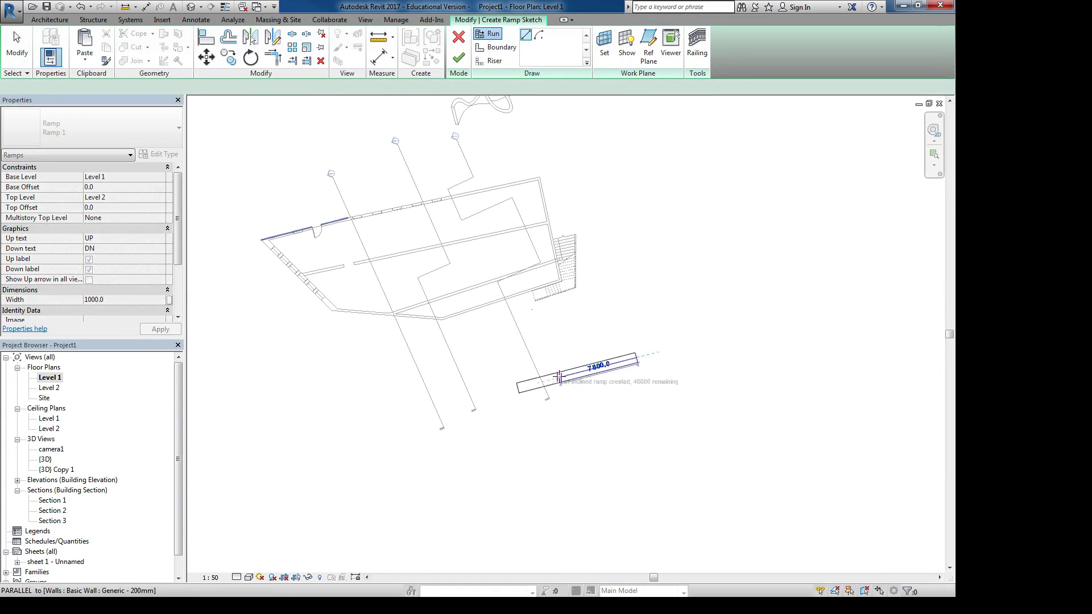
pyautogui.click(544, 365)
pyautogui.scroll(2, 541, 367)
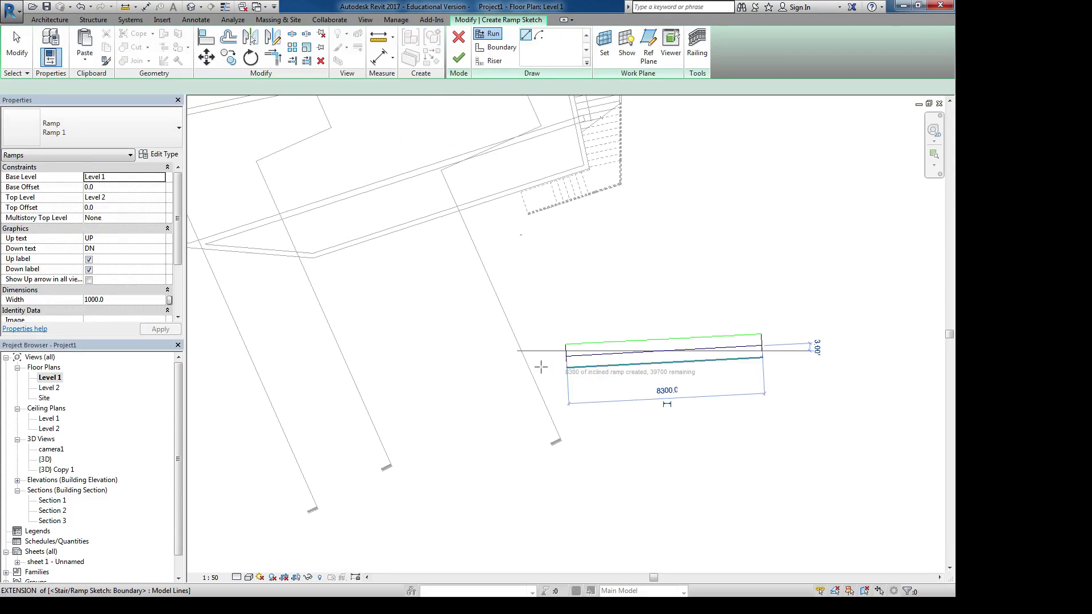
pyautogui.click(479, 355)
pyautogui.click(566, 355)
# Move one end of the ramp's upper boundary line outward to a length of about 3853 mm, and discard the ramp sketch
pyautogui.press('Escape')
pyautogui.click(693, 336)
pyautogui.moveTo(766, 343); pyautogui.dragTo(759, 322)
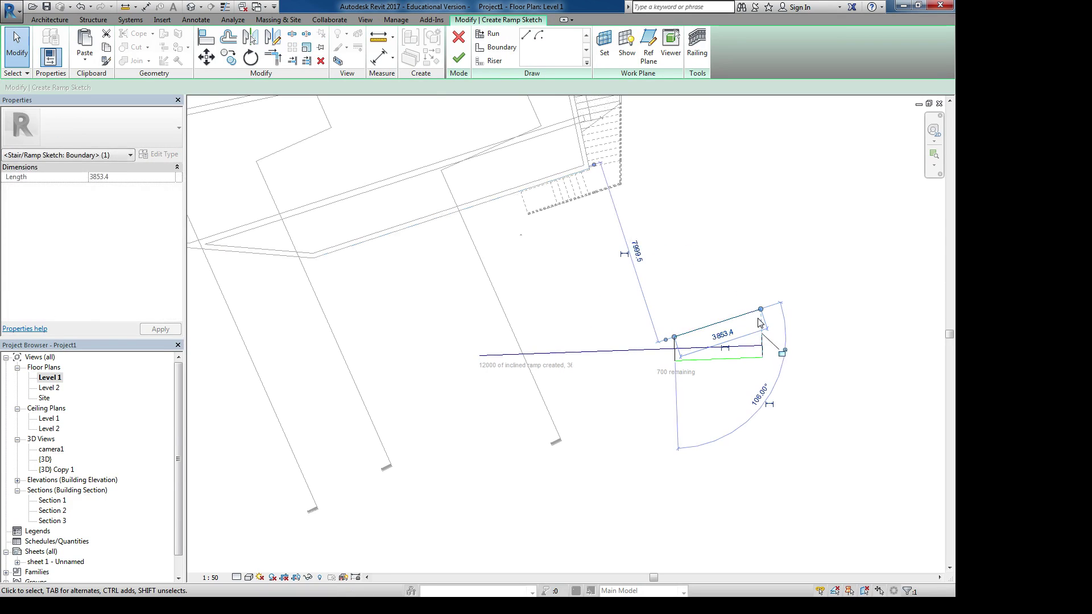
pyautogui.click(458, 48)
pyautogui.click(508, 317)
# Create a 900mm Pipe railing beside the stair from a sloped path line about 5600 mm long joined to a vertical line, and open the {3D} view
pyautogui.click(374, 39)
pyautogui.scroll(-3, 450, 203)
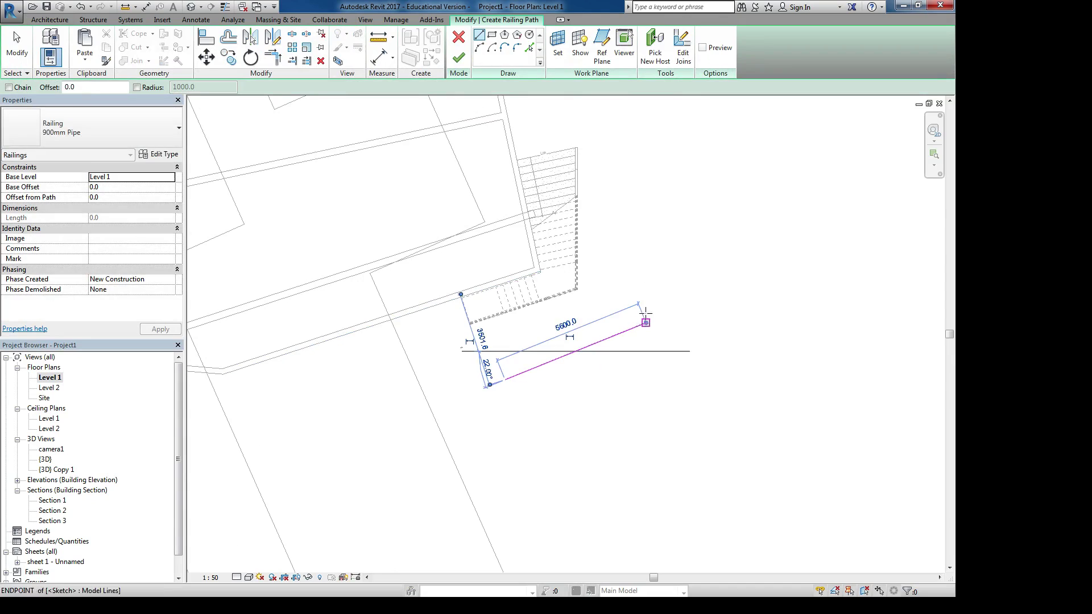
pyautogui.click(642, 325)
pyautogui.click(642, 223)
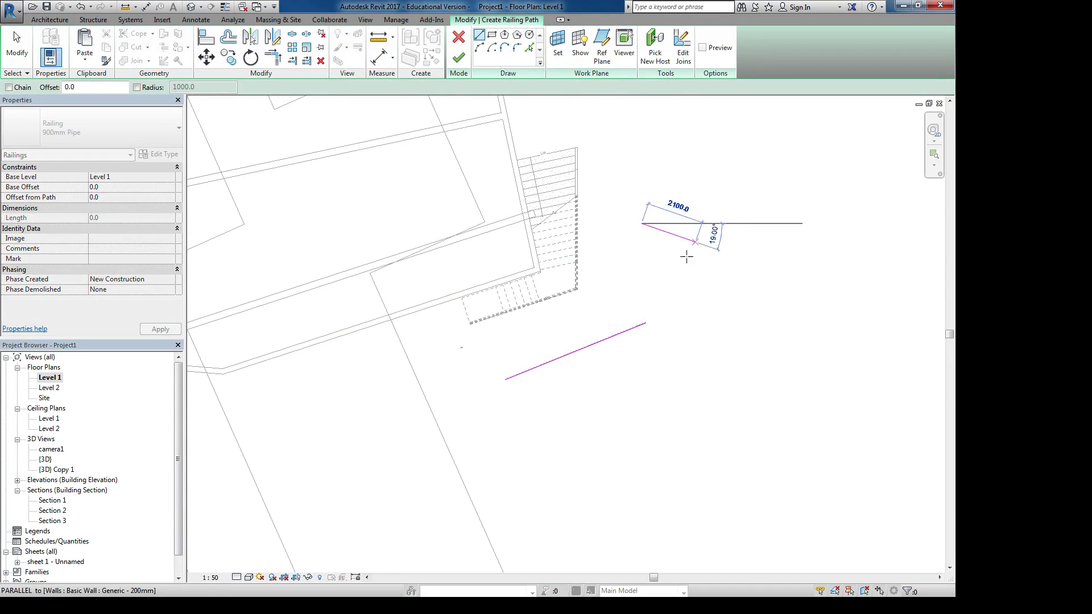
pyautogui.click(642, 325)
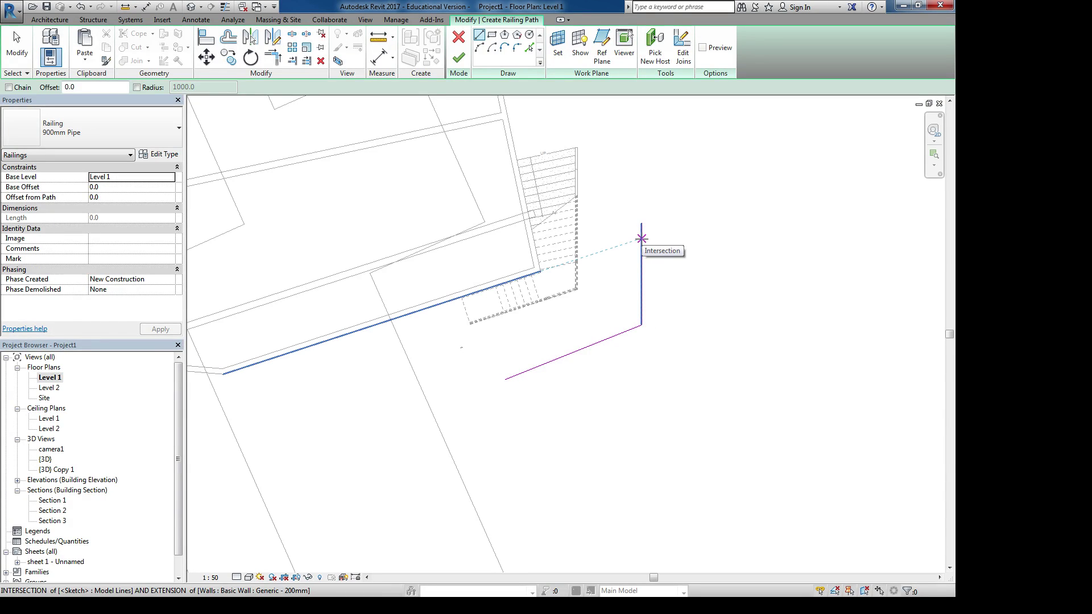
pyautogui.click(459, 59)
pyautogui.scroll(3, 649, 297)
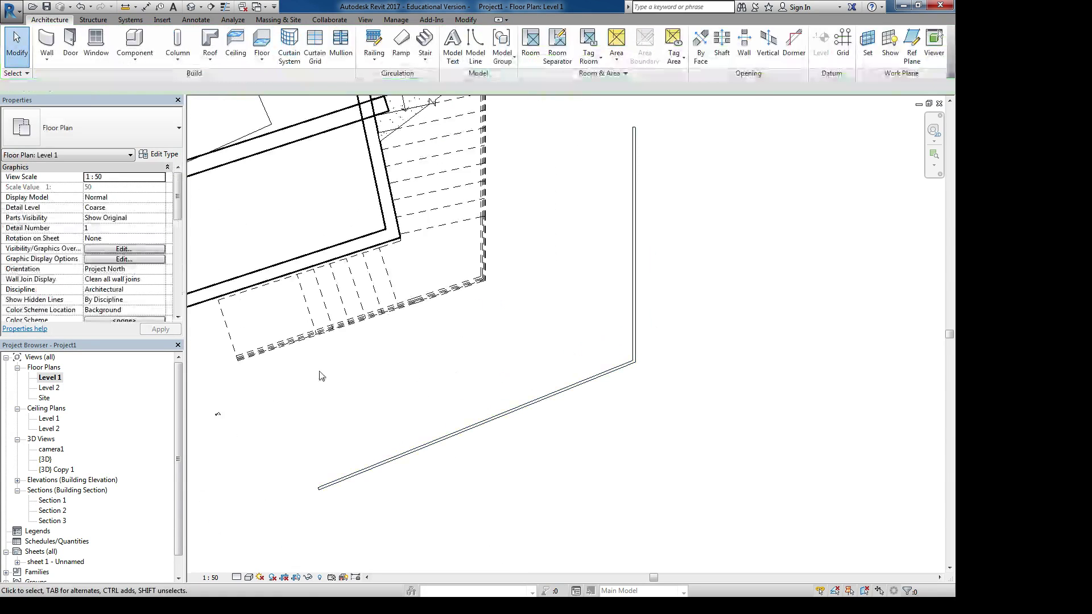
pyautogui.doubleClick(45, 459)
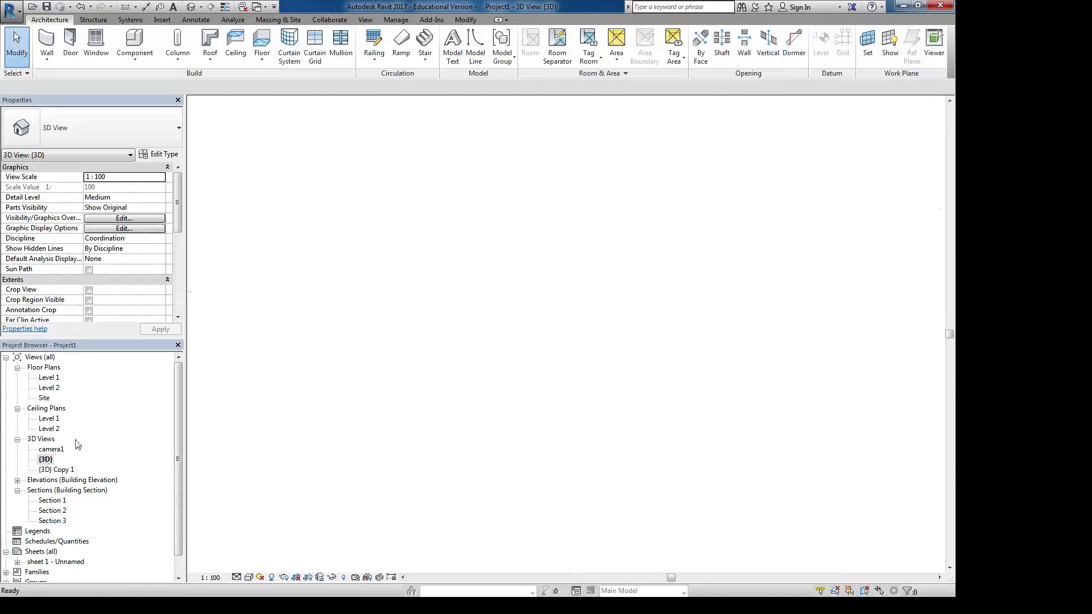
# Try to add a separate circle with a 1500 mm radius to the 900mm Pipe railing's path, and discard the edits
pyautogui.doubleClick(572, 406)
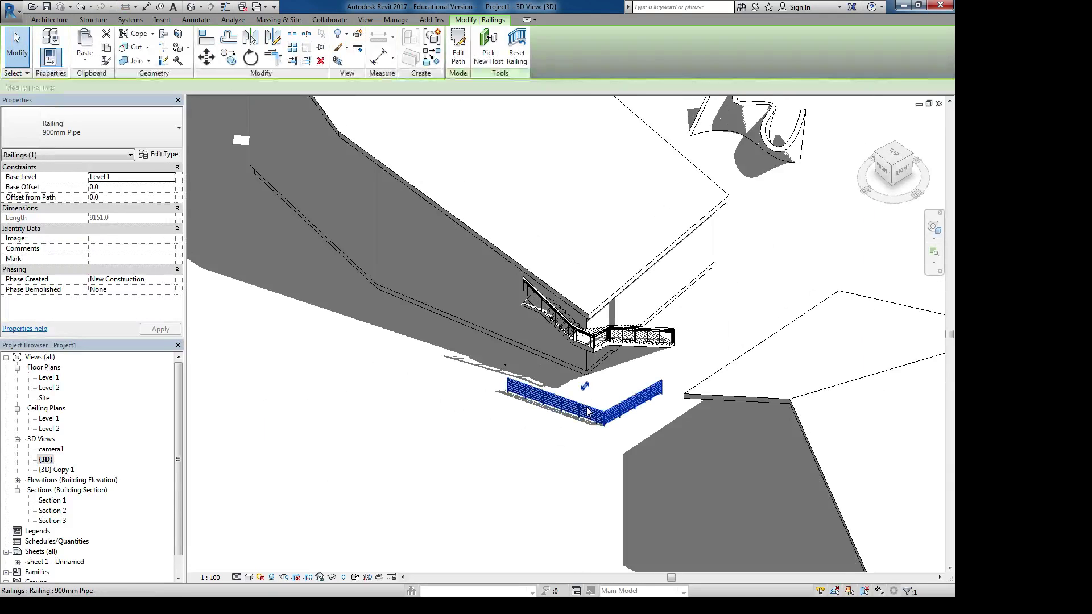
pyautogui.click(583, 417)
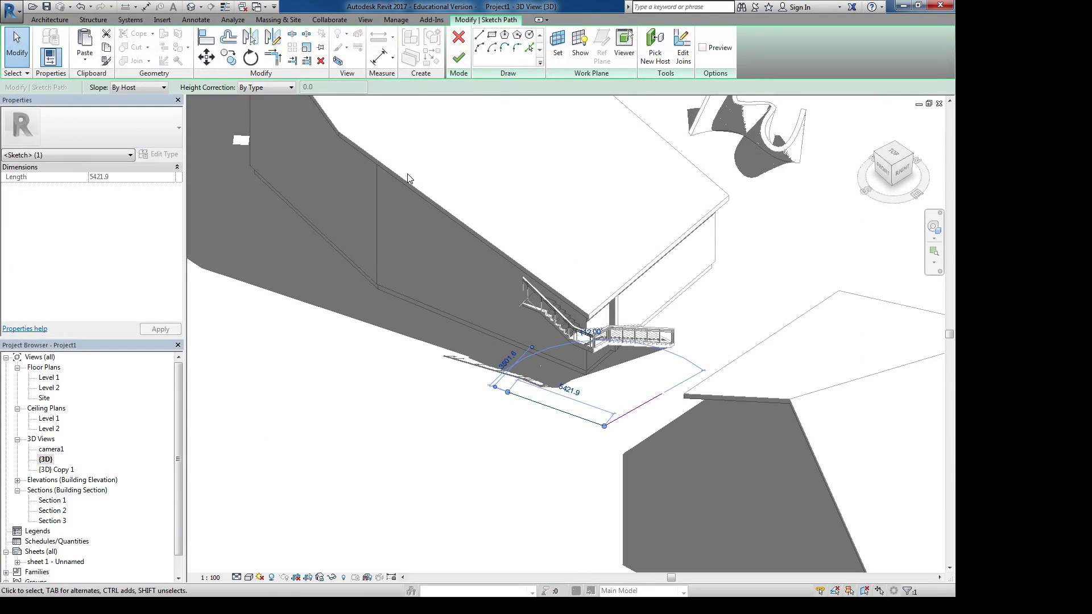
pyautogui.click(529, 35)
pyautogui.click(448, 388)
pyautogui.click(424, 402)
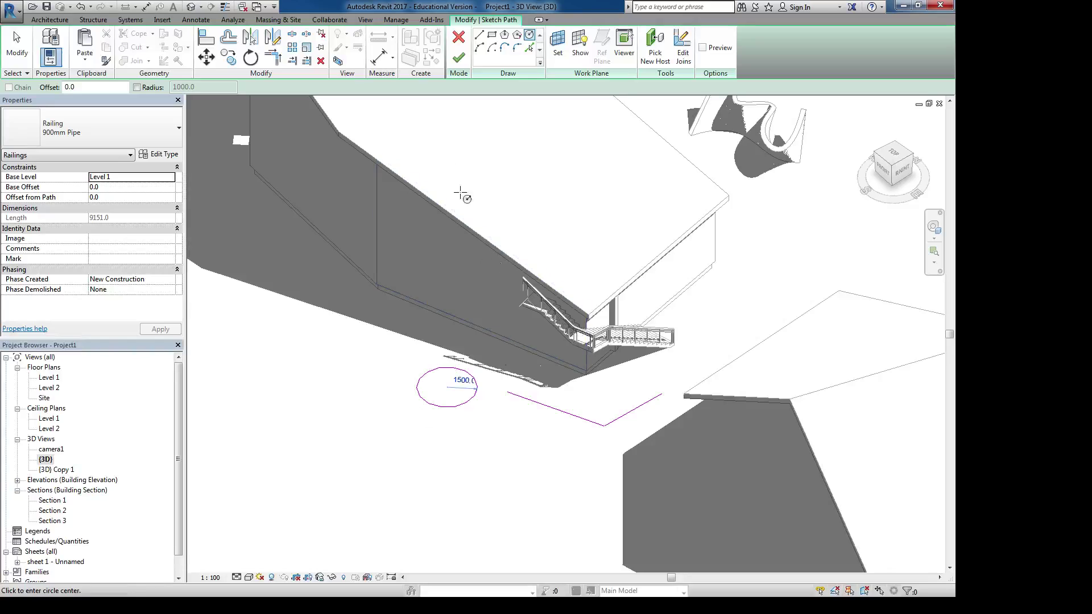
pyautogui.click(459, 64)
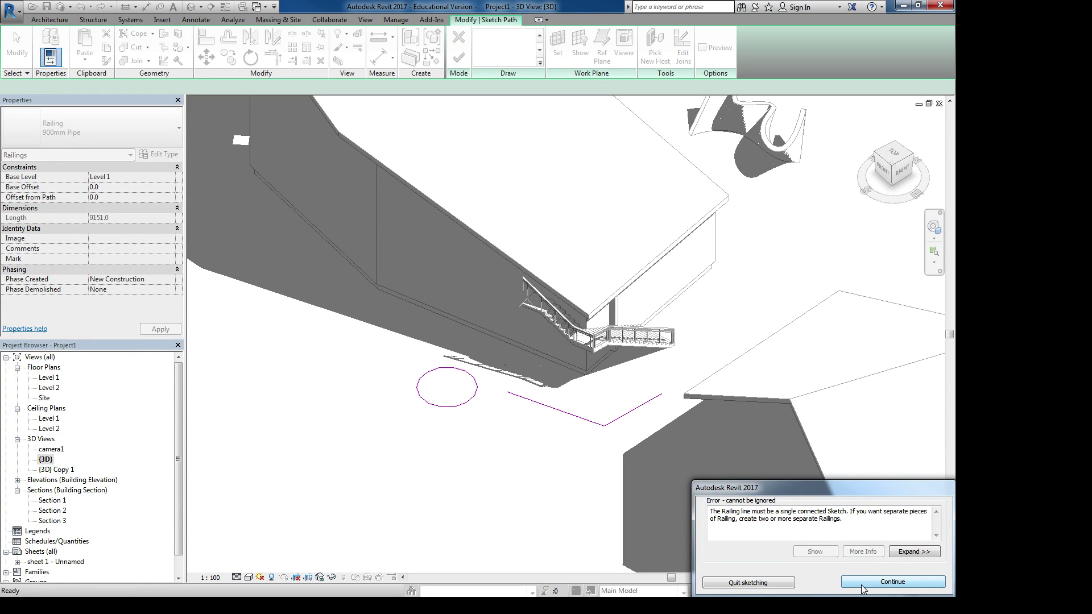
pyautogui.click(862, 583)
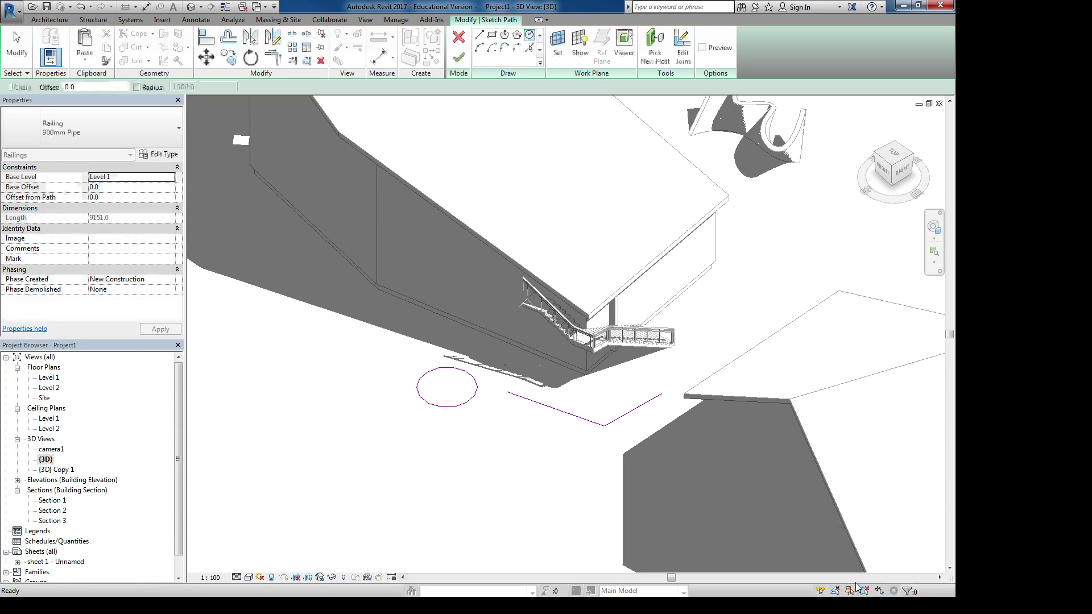
pyautogui.click(458, 60)
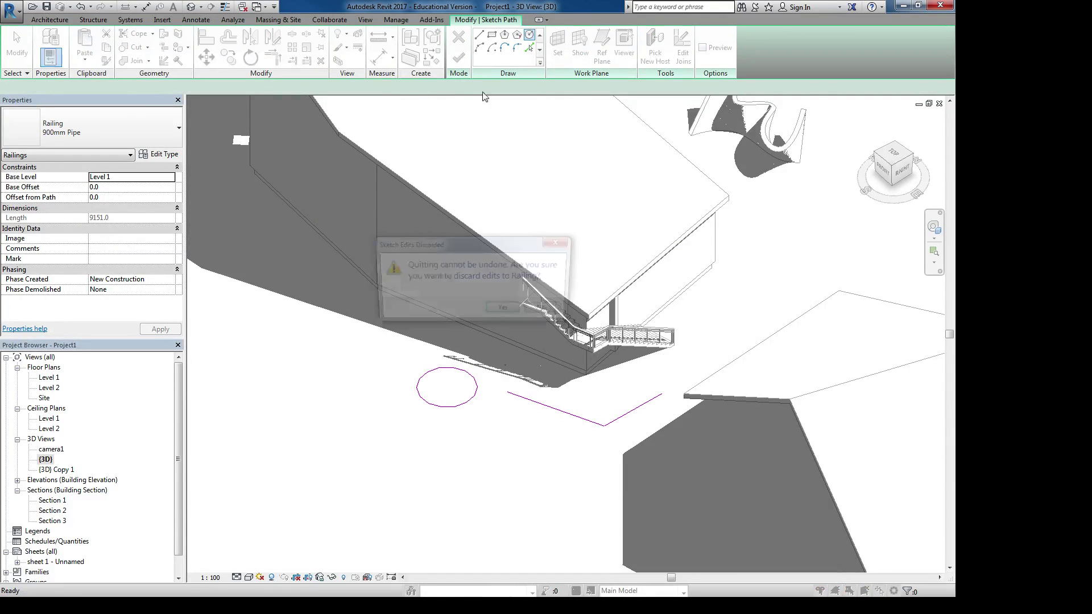
pyautogui.click(512, 313)
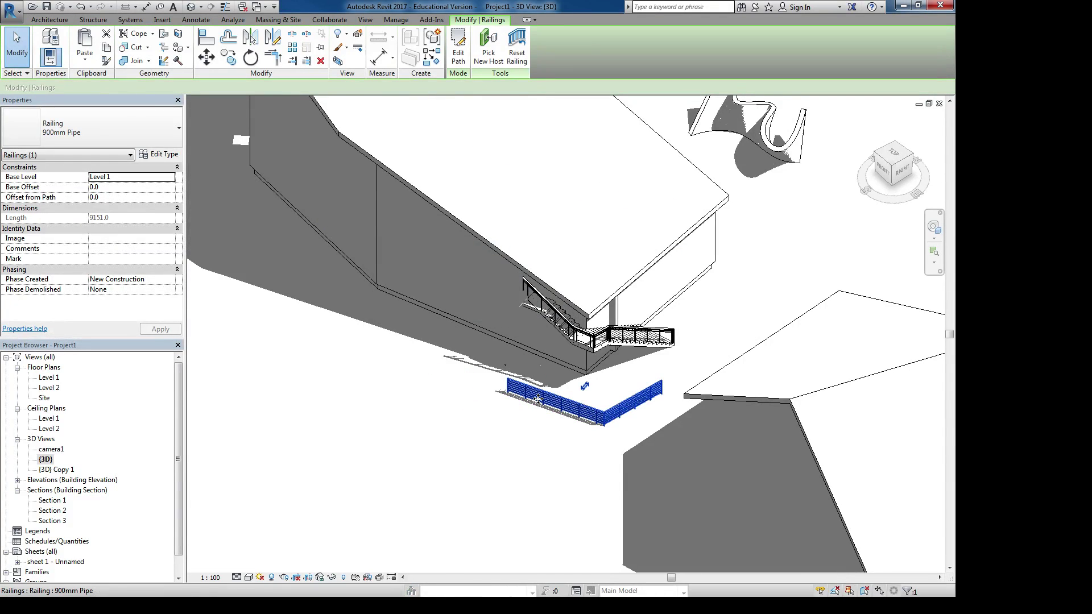
# Copy the 900mm Pipe railing to the open ground alongside the building's long wall
pyautogui.press('c')
pyautogui.click(538, 398)
pyautogui.click(418, 346)
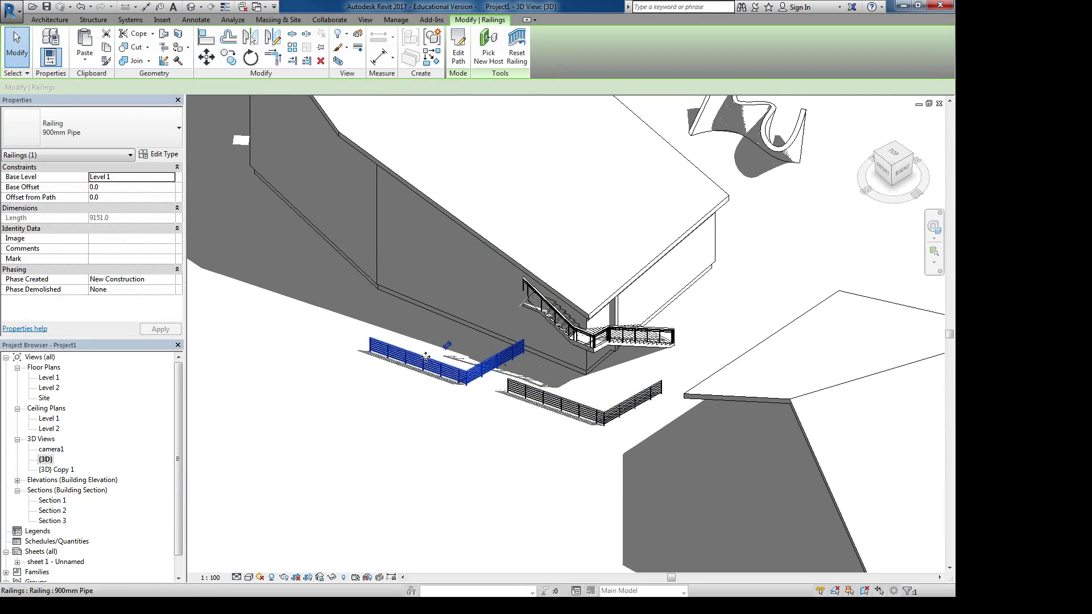
# Replace the copied railing's path with a single circle about 9425 mm in circumference and finish the path
pyautogui.doubleClick(443, 371)
pyautogui.moveTo(450, 375); pyautogui.dragTo(449, 374)
pyautogui.press('Delete')
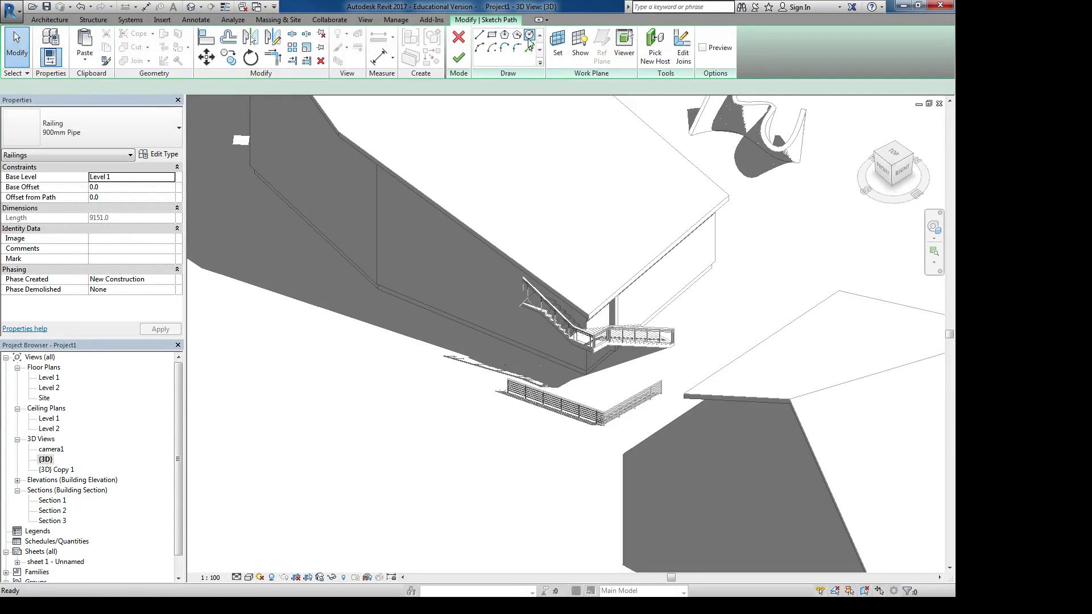
pyautogui.click(529, 35)
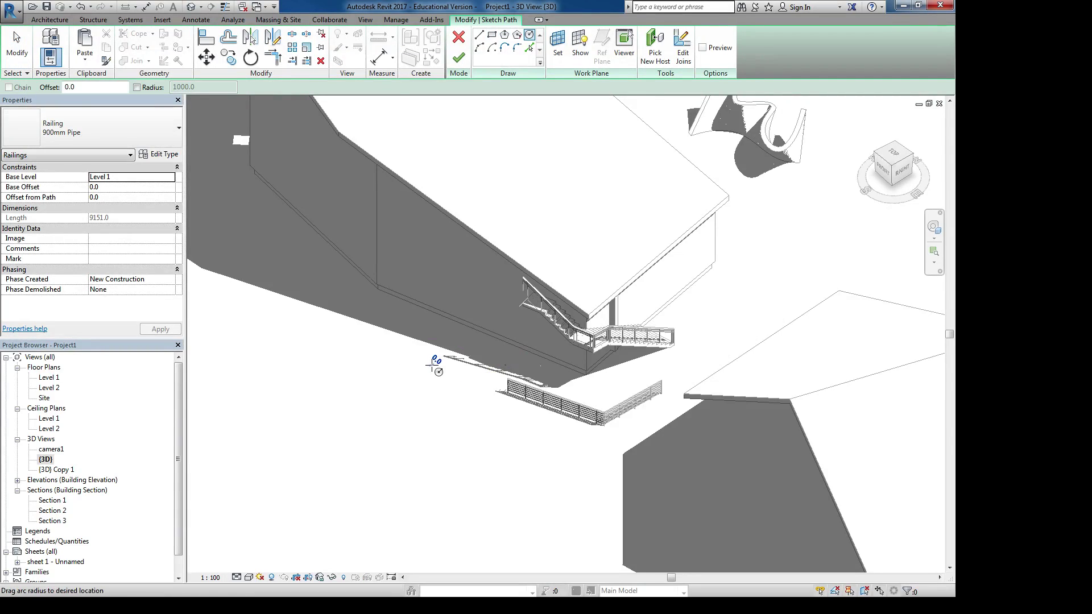
pyautogui.click(459, 57)
pyautogui.scroll(5, 444, 421)
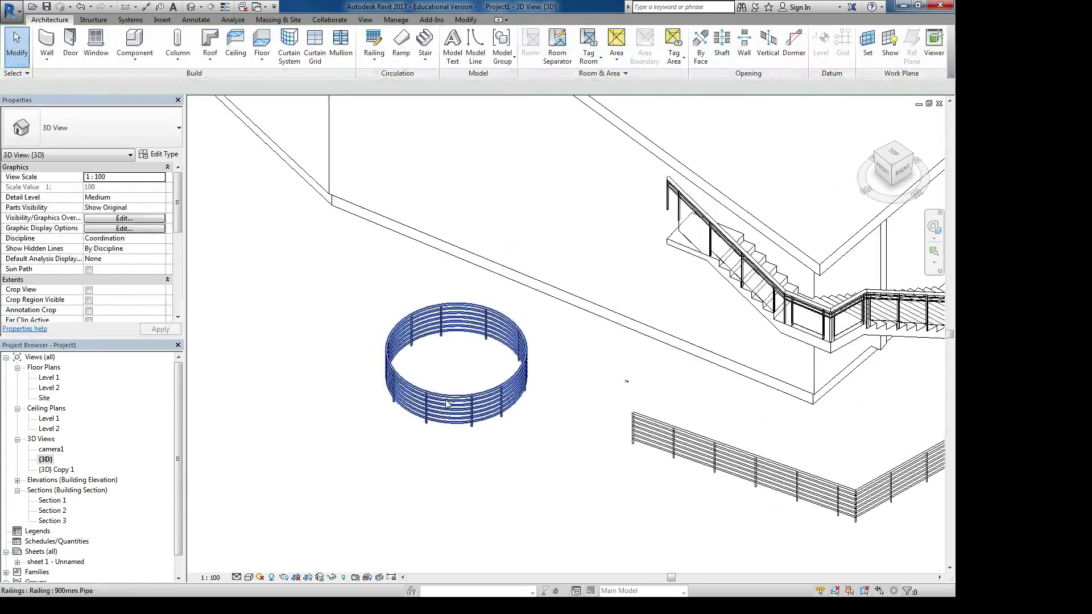
# Try 900mm Rectangular on the circular railing, settle on the Glass Panel - Bottom Fill type, and flip the railing's direction
pyautogui.click(446, 403)
pyautogui.scroll(2, 449, 392)
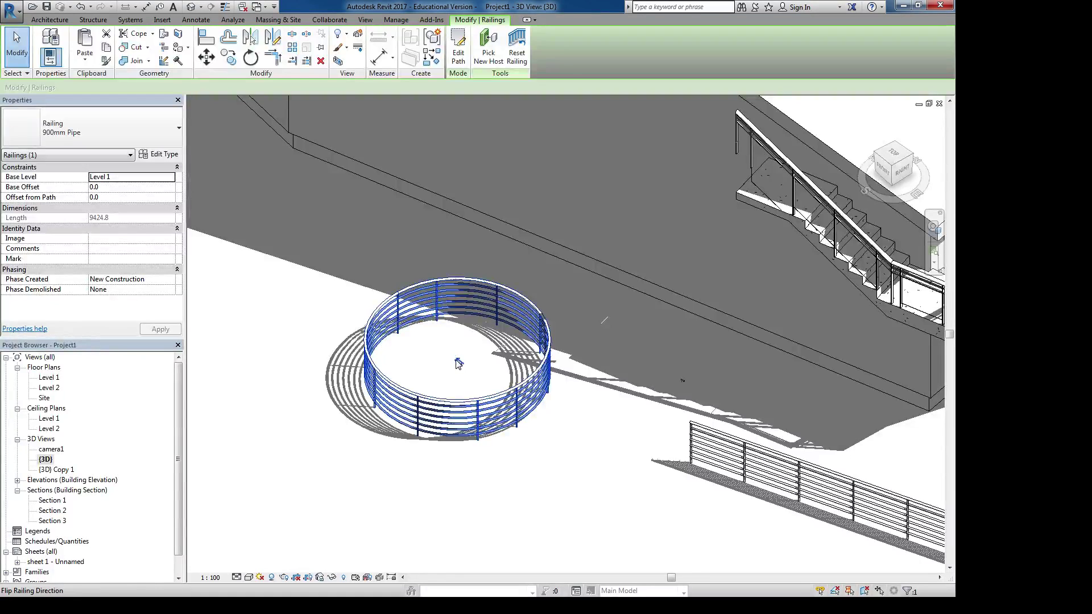
pyautogui.click(103, 138)
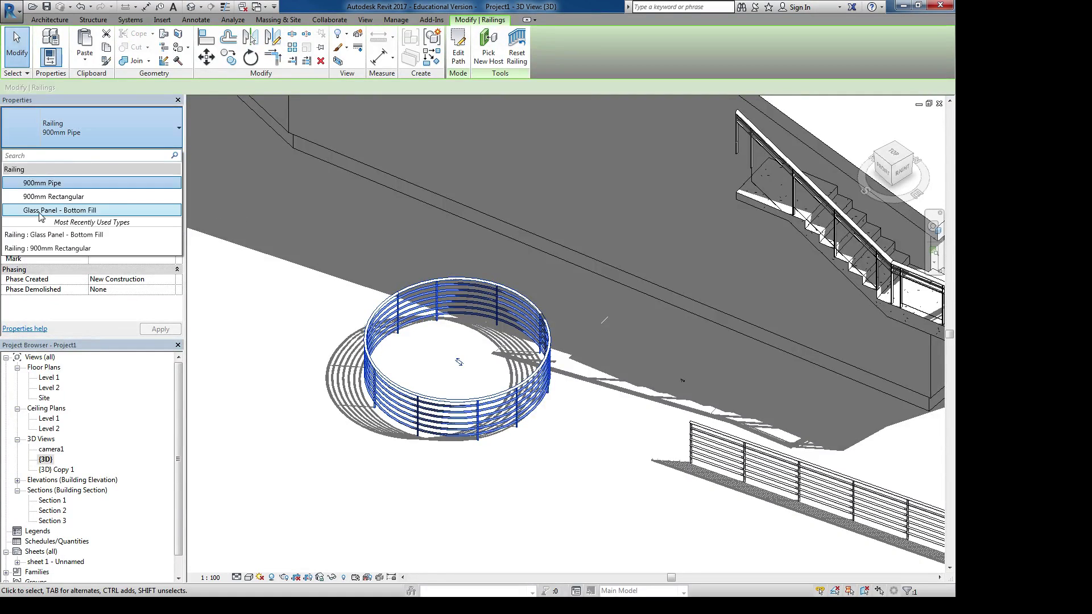
pyautogui.click(51, 200)
pyautogui.click(136, 139)
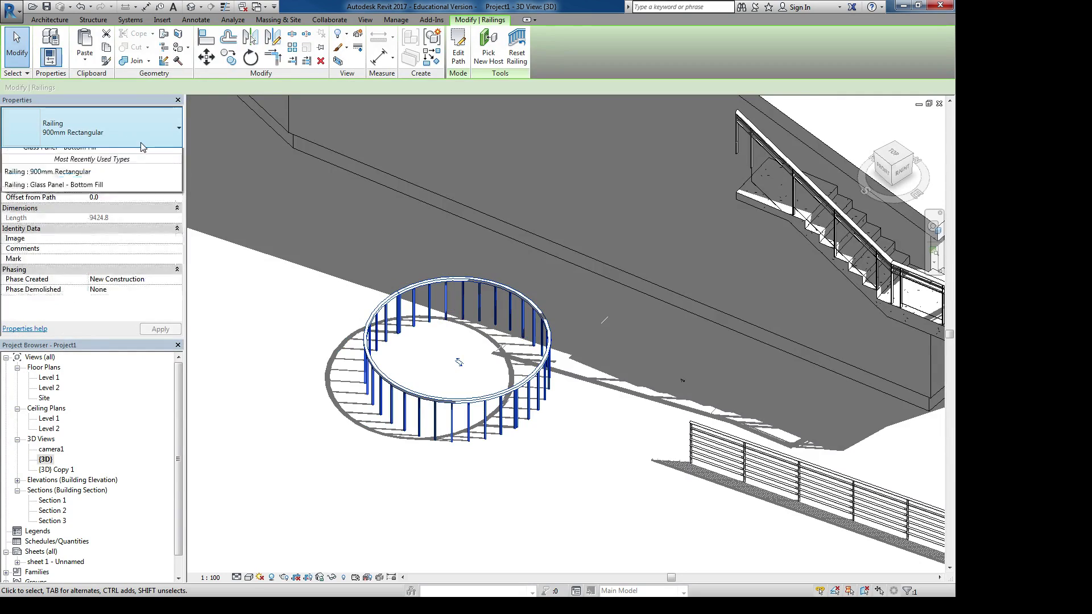
pyautogui.click(46, 210)
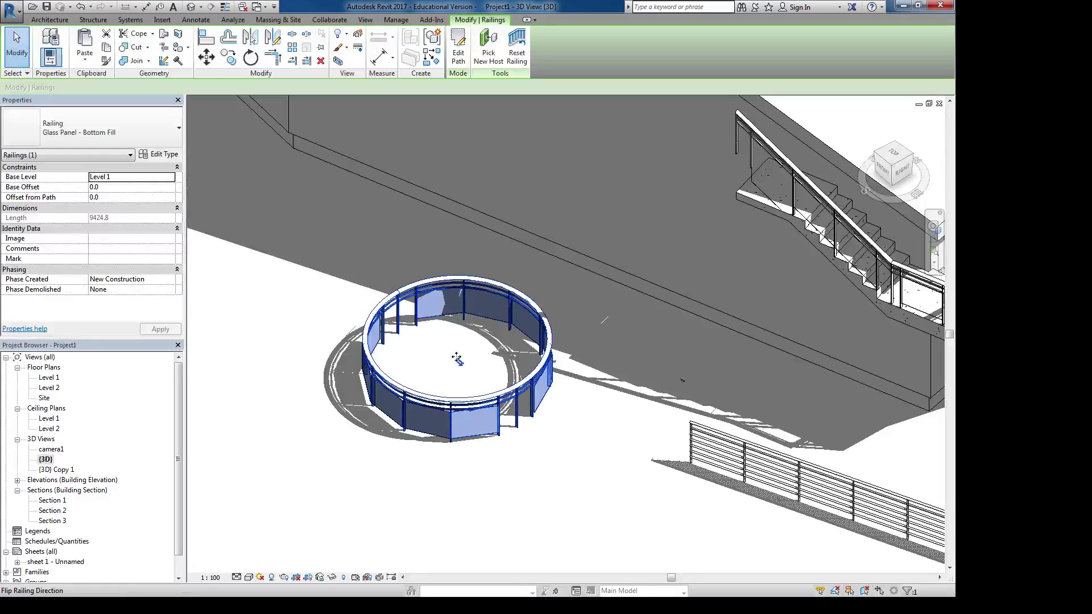
pyautogui.click(455, 361)
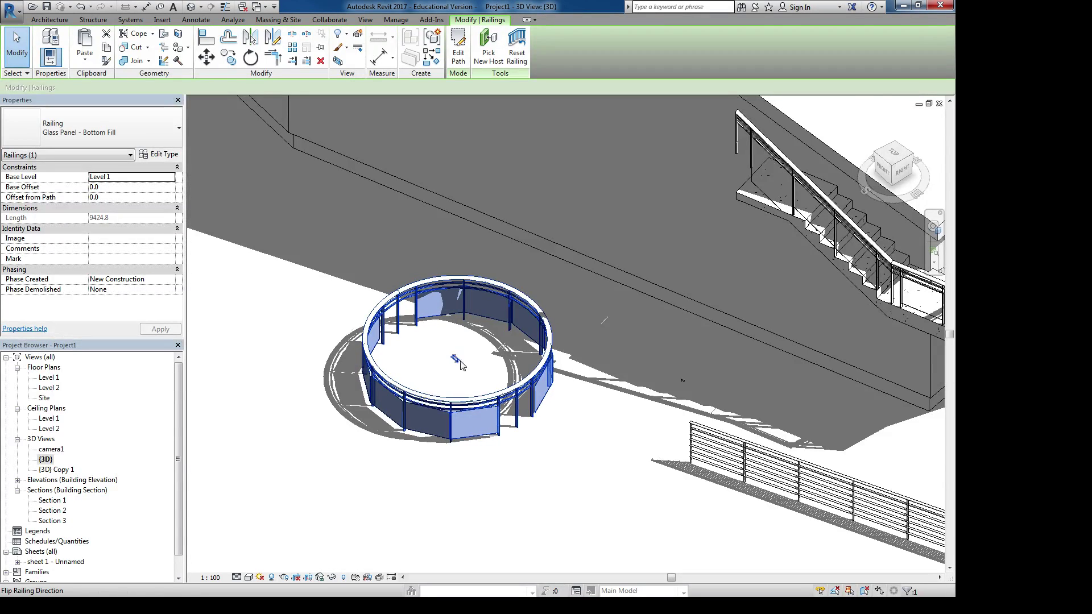
pyautogui.scroll(-3, 467, 362)
pyautogui.click(512, 414)
pyautogui.moveTo(511, 413); pyautogui.dragTo(373, 323)
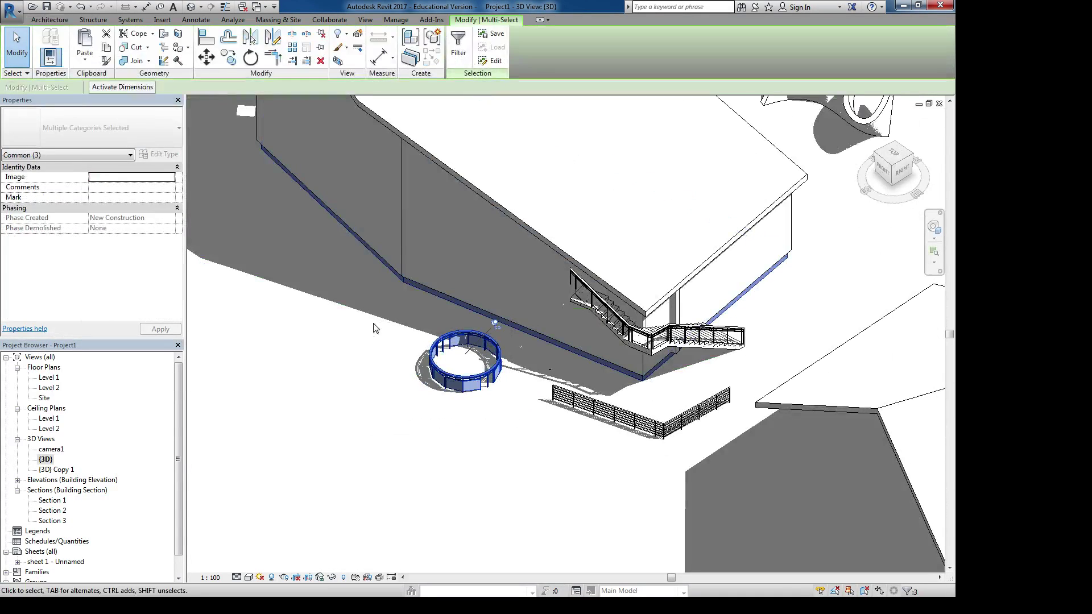
pyautogui.click(503, 422)
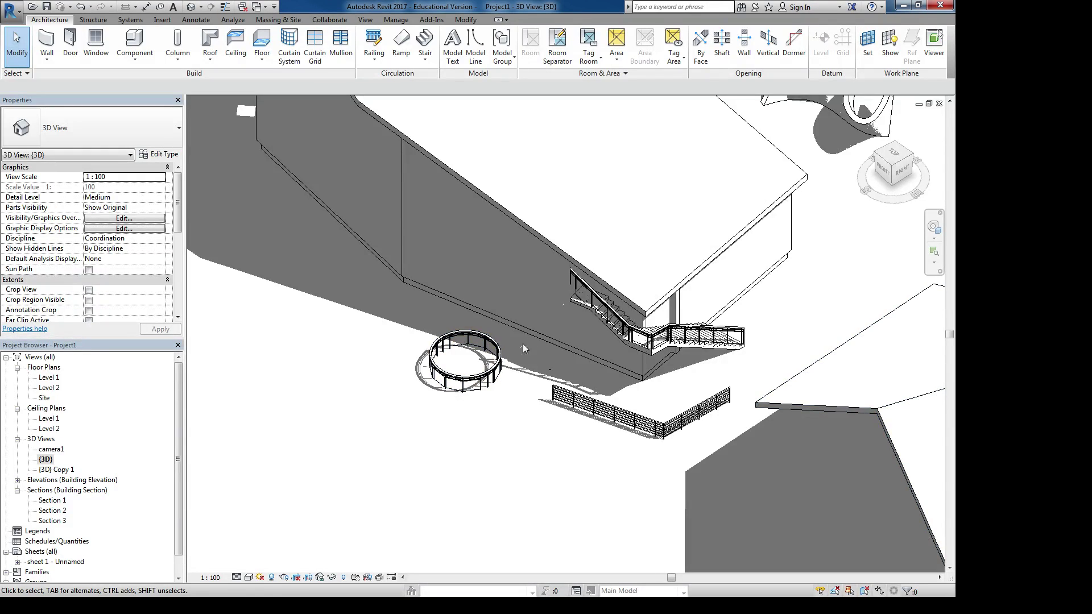
pyautogui.scroll(-2, 526, 349)
pyautogui.scroll(2, 603, 364)
pyautogui.scroll(3, 624, 368)
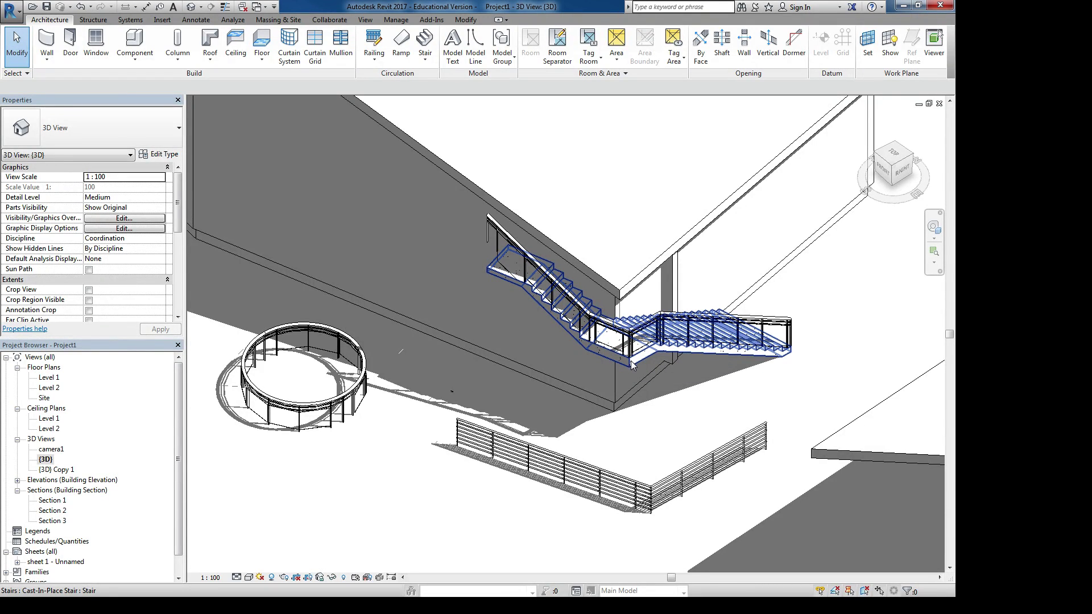
# Review the type properties of the Monolithic Stair, including its calculation rules, construction and support parameters
pyautogui.click(633, 366)
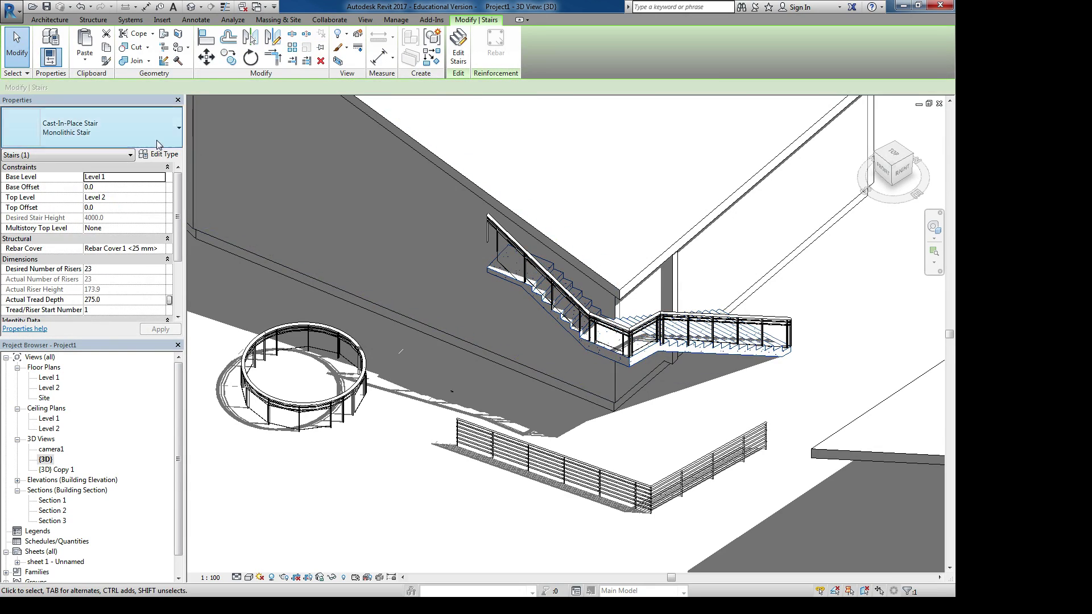
pyautogui.click(17, 43)
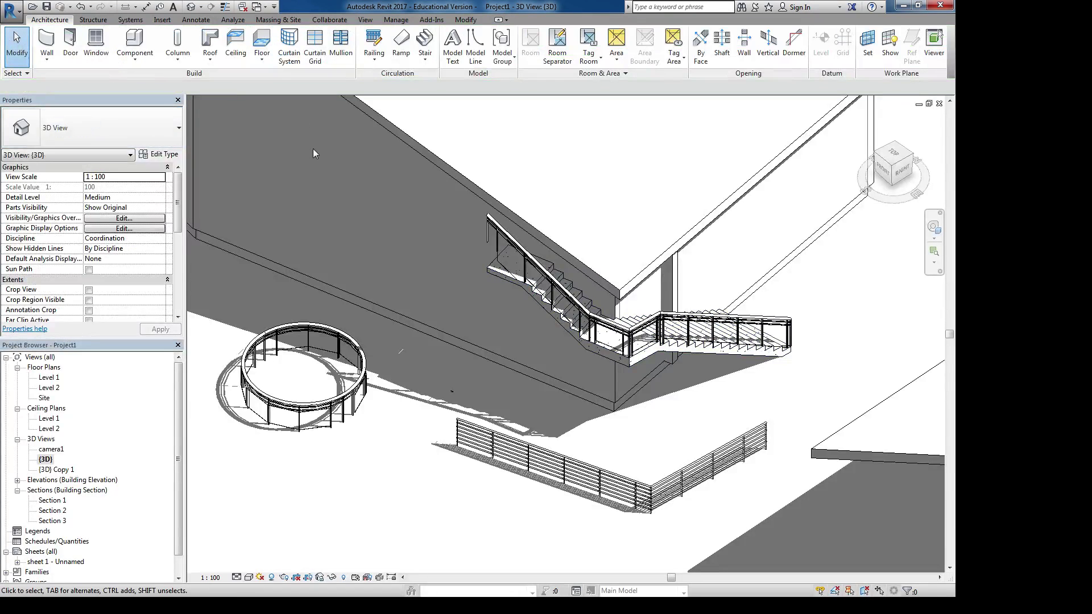
pyautogui.click(640, 360)
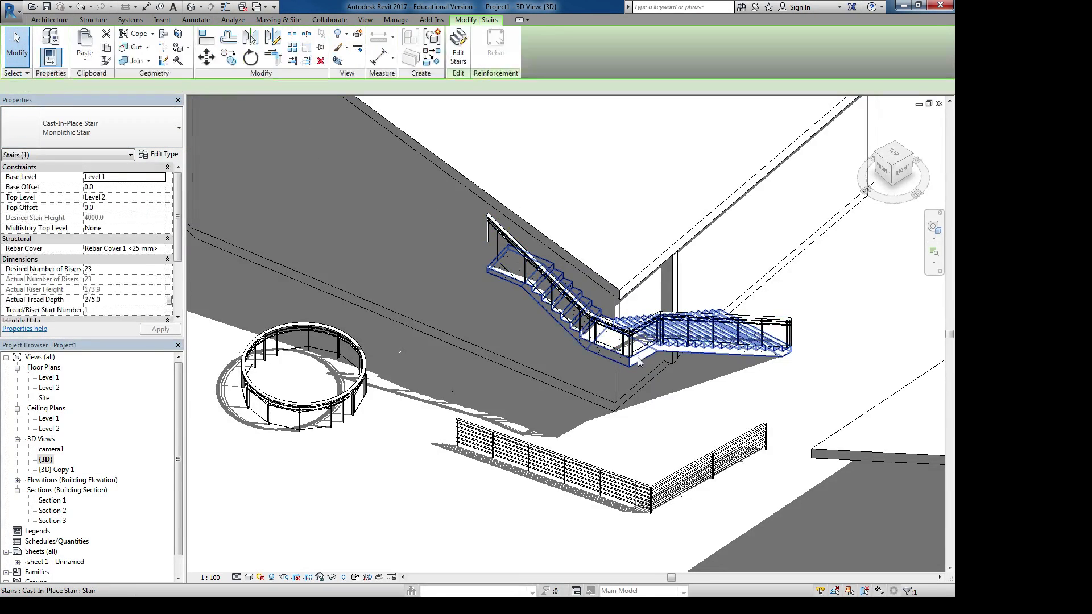
pyautogui.click(159, 154)
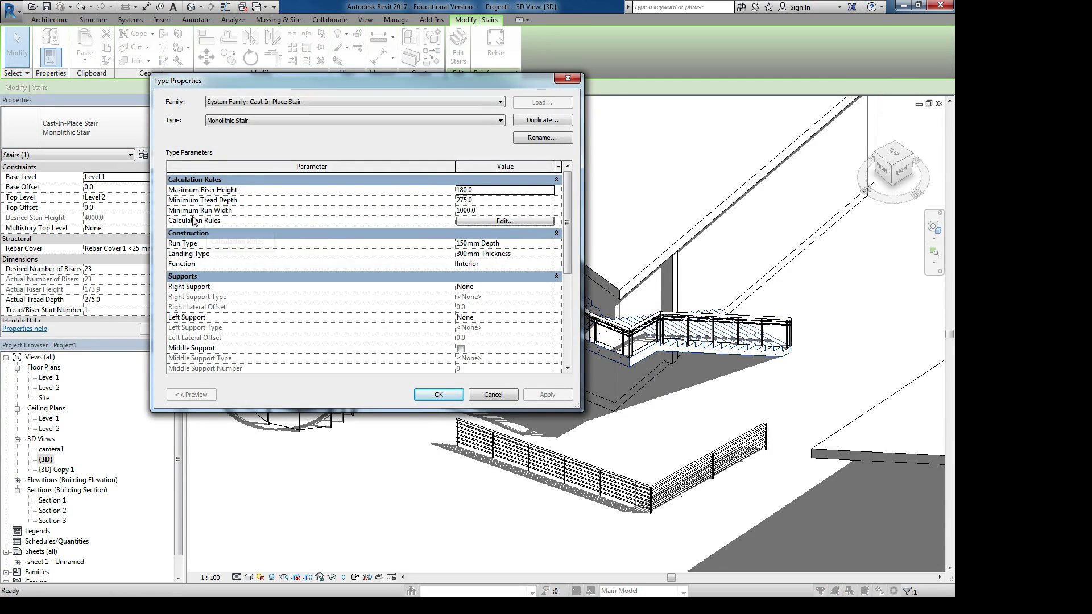
pyautogui.scroll(-5, 565, 199)
pyautogui.scroll(5, 555, 192)
pyautogui.click(454, 395)
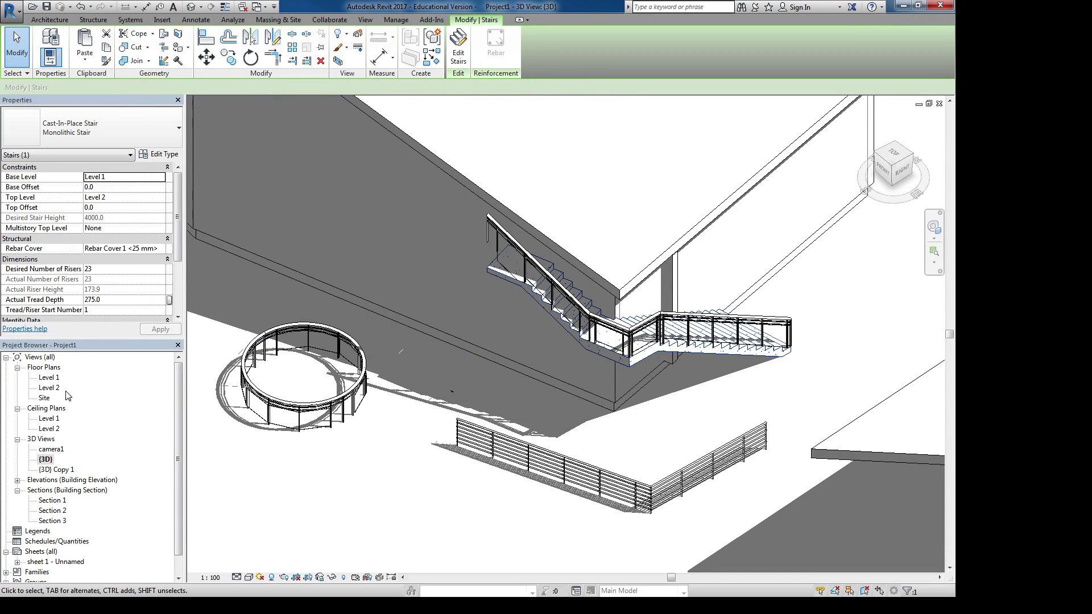
# On the Level 1 floor plan, copy the corner stair into the building's interior
pyautogui.doubleClick(45, 377)
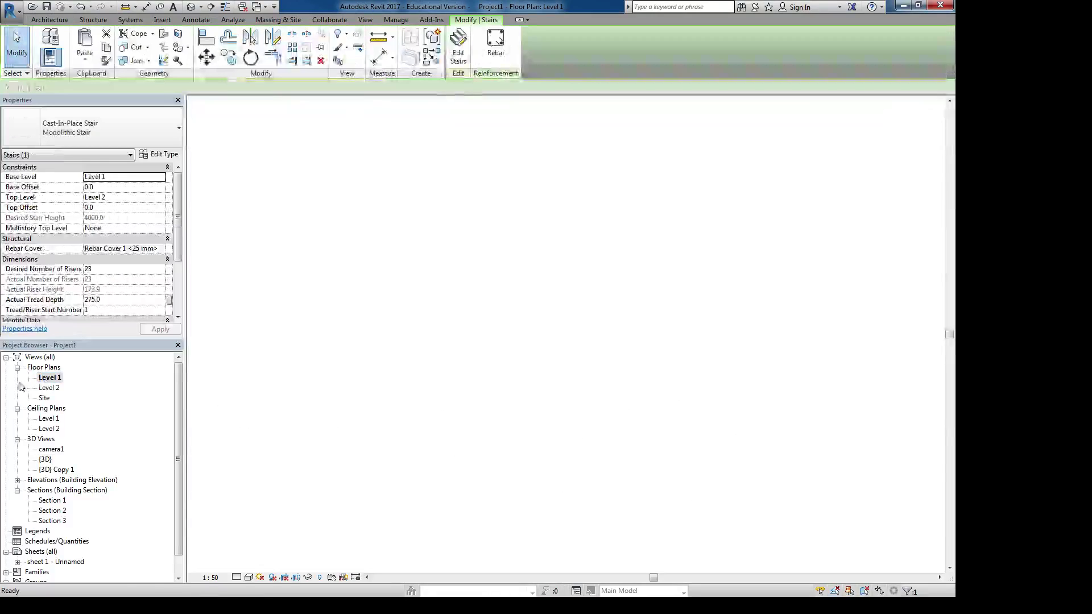
pyautogui.scroll(-1, 635, 378)
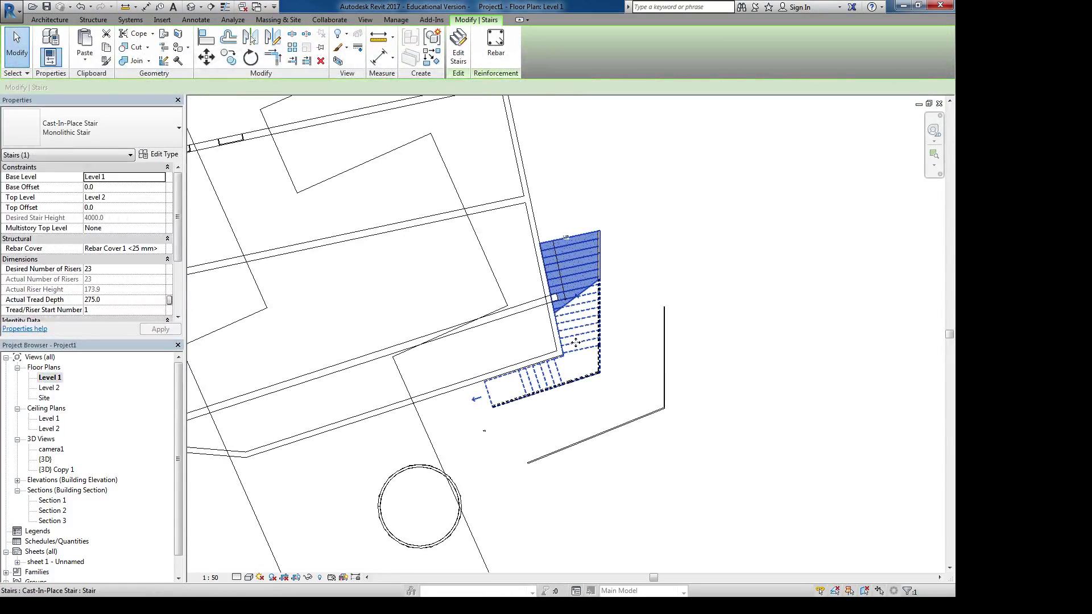
pyautogui.press('c')
pyautogui.click(579, 312)
pyautogui.moveTo(481, 273); pyautogui.dragTo(607, 273, button='middle')
pyautogui.scroll(-2, 596, 269)
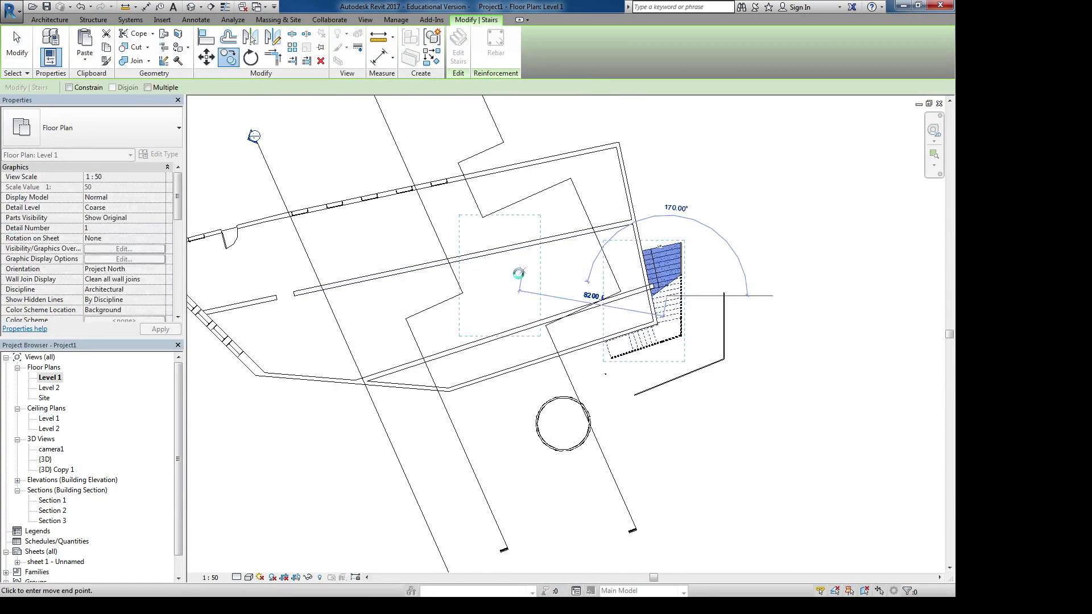
pyautogui.click(519, 274)
pyautogui.scroll(2, 555, 242)
# Delete the interior wall crossing the copied stair, together with the Section 3 and Section 1 lines
pyautogui.click(555, 236)
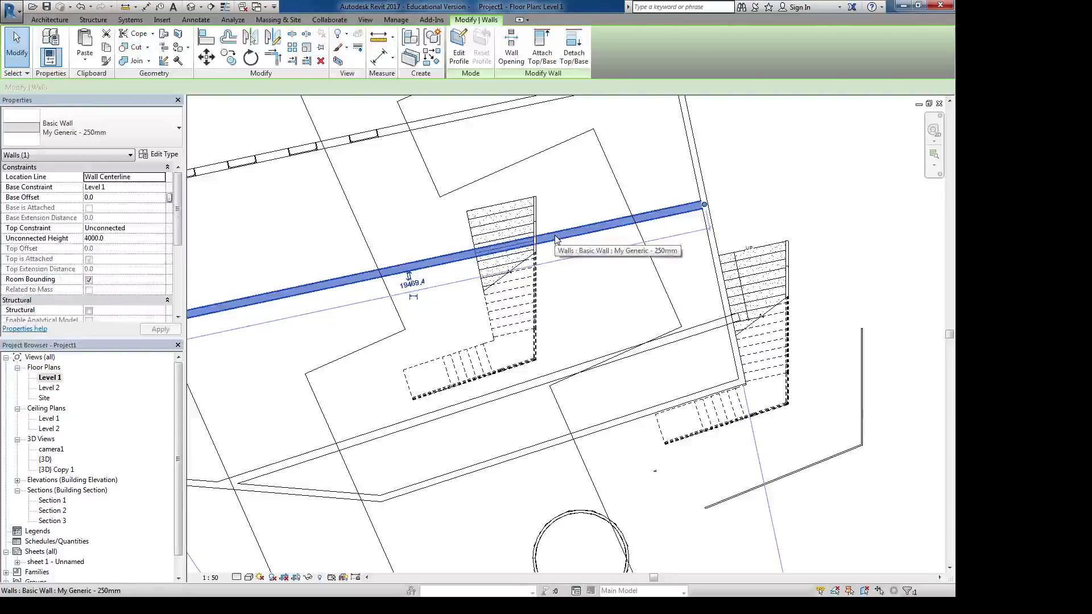
pyautogui.press('Escape')
pyautogui.scroll(-2, 523, 256)
pyautogui.click(485, 220)
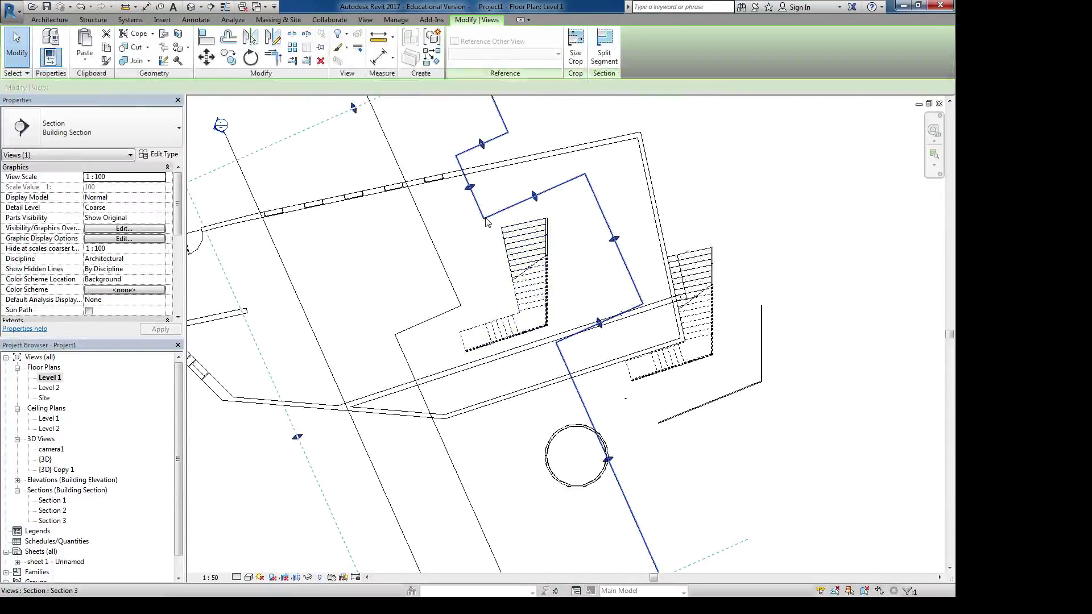
pyautogui.press('Delete')
pyautogui.click(579, 339)
pyautogui.click(432, 257)
pyautogui.press('Delete')
pyautogui.click(503, 342)
pyautogui.moveTo(449, 296); pyautogui.dragTo(480, 340, button='middle')
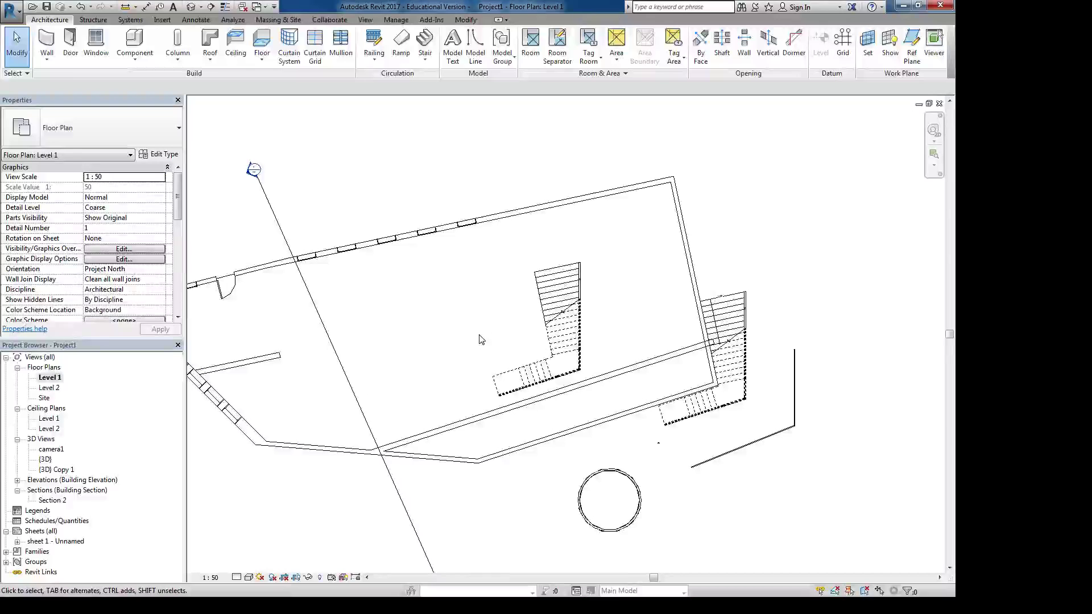
# Enable the section box in the {3D} view
pyautogui.doubleClick(45, 459)
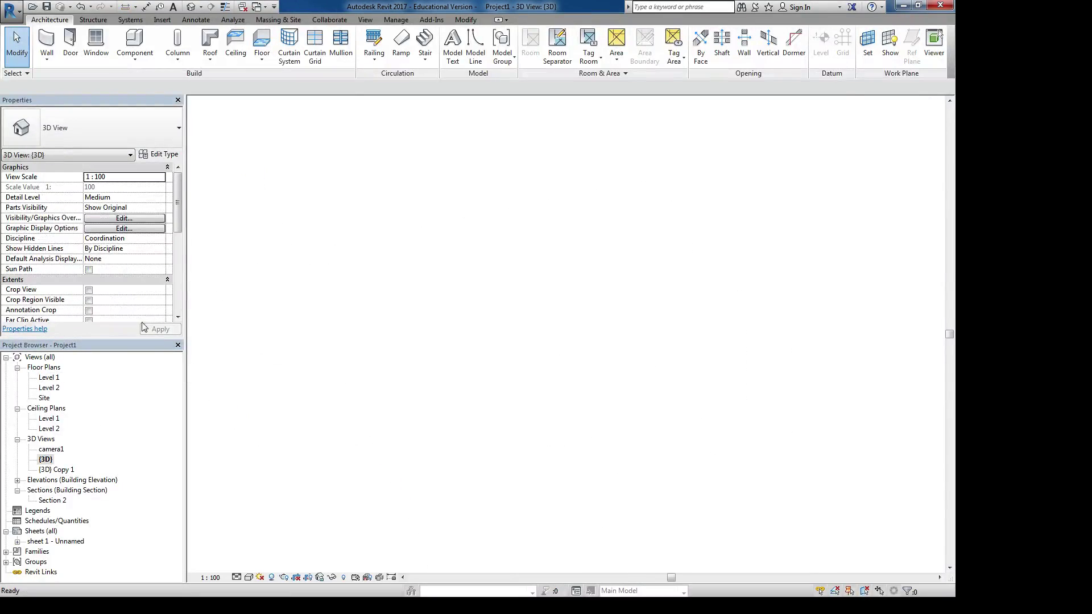
pyautogui.scroll(-3, 183, 248)
pyautogui.scroll(3, 183, 250)
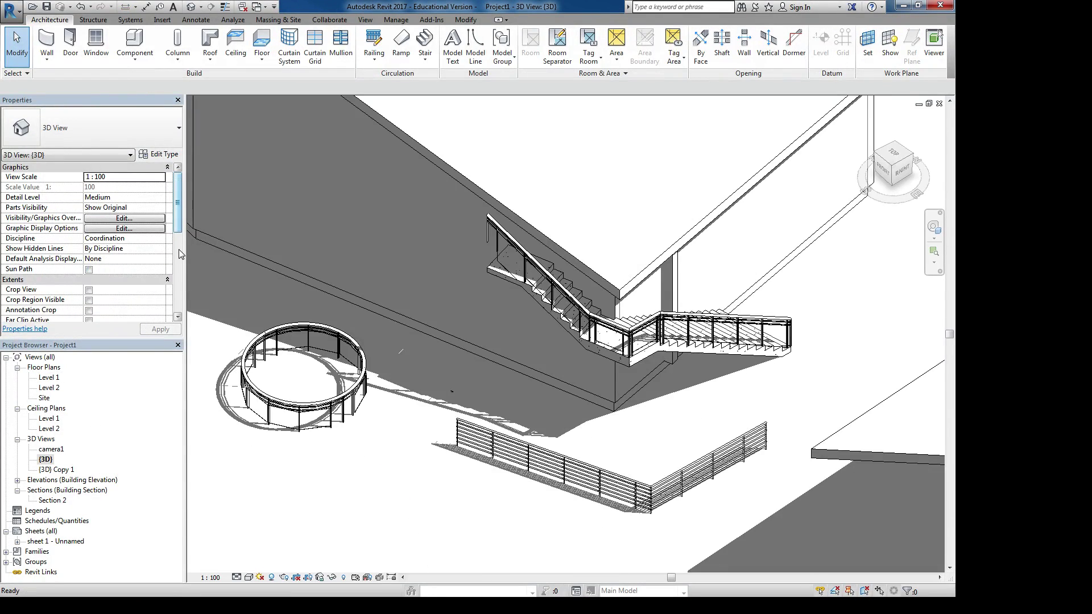
pyautogui.moveTo(181, 219); pyautogui.dragTo(183, 271)
pyautogui.scroll(-5, 316, 242)
pyautogui.moveTo(385, 299); pyautogui.dragTo(441, 362, button='middle')
pyautogui.scroll(-2, 445, 357)
pyautogui.scroll(-1, 411, 327)
pyautogui.scroll(-1, 443, 365)
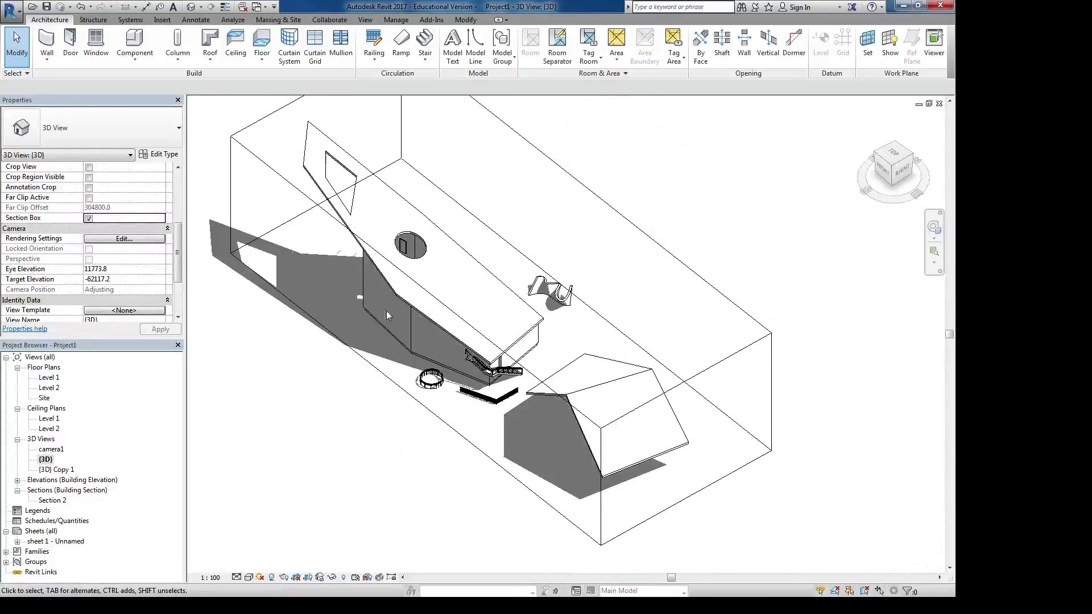
# Pull the section box faces inward to exclude the neighbouring roof structure and cut the building open, exposing the interior stair
pyautogui.click(306, 308)
pyautogui.keyDown('shift'); pyautogui.moveTo(305, 308); pyautogui.dragTo(299, 427, button='middle'); pyautogui.keyUp('shift')
pyautogui.moveTo(297, 423); pyautogui.dragTo(377, 396)
pyautogui.click(324, 386)
pyautogui.moveTo(297, 423); pyautogui.dragTo(418, 346)
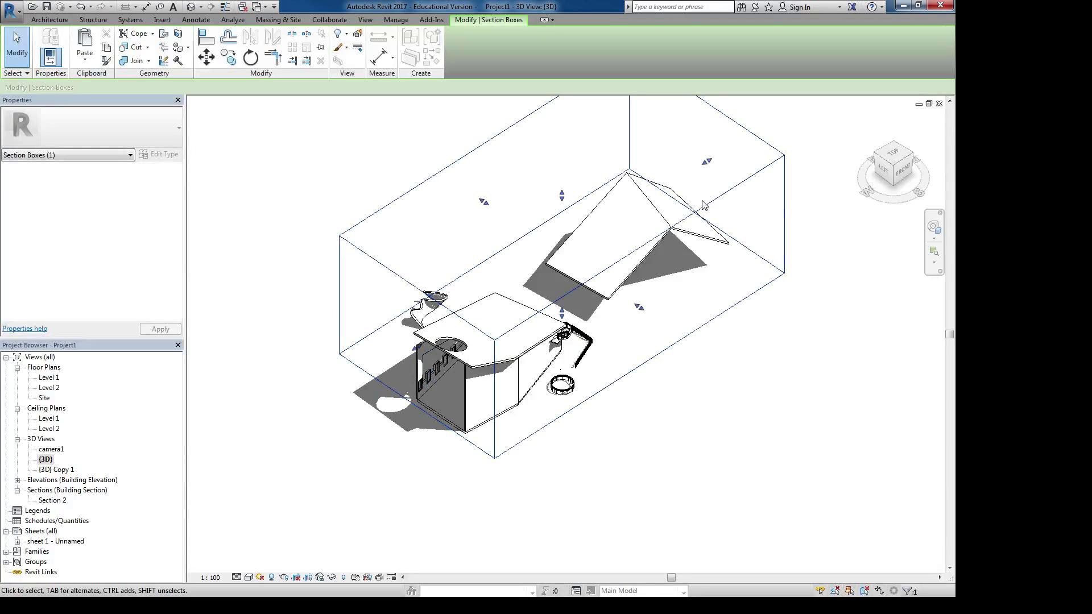
pyautogui.moveTo(703, 170); pyautogui.dragTo(489, 334)
pyautogui.keyDown('shift'); pyautogui.moveTo(602, 324); pyautogui.dragTo(135, 347, button='middle'); pyautogui.keyUp('shift')
pyautogui.moveTo(419, 351); pyautogui.dragTo(387, 393)
pyautogui.keyDown('shift'); pyautogui.moveTo(388, 392); pyautogui.dragTo(495, 460, button='middle'); pyautogui.keyUp('shift')
pyautogui.press('Escape')
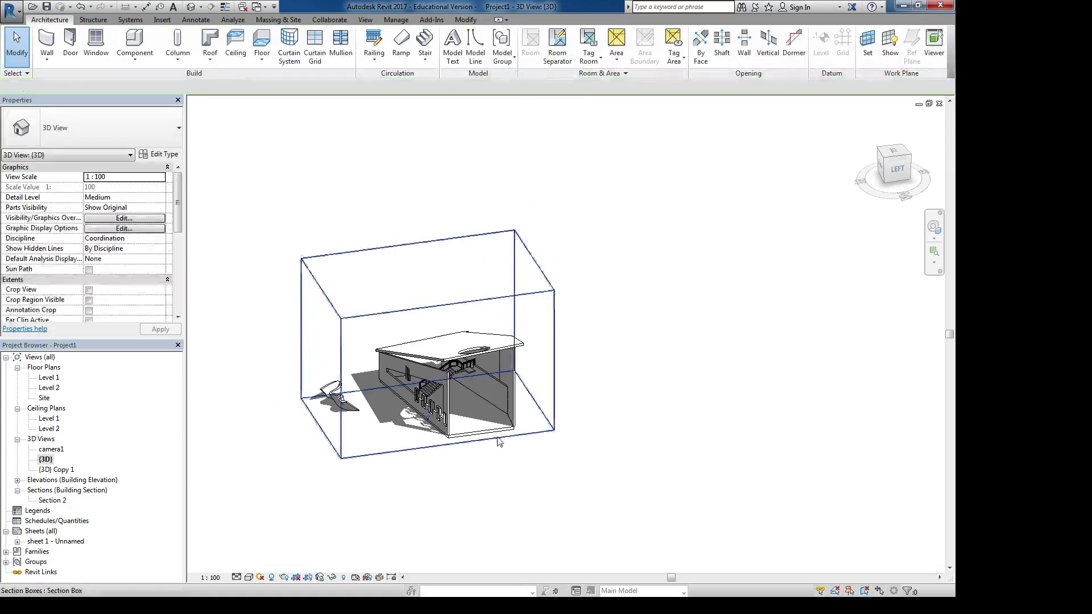
# Copy the ground floor slab and paste it aligned to Level 2
pyautogui.scroll(3, 498, 438)
pyautogui.click(495, 427)
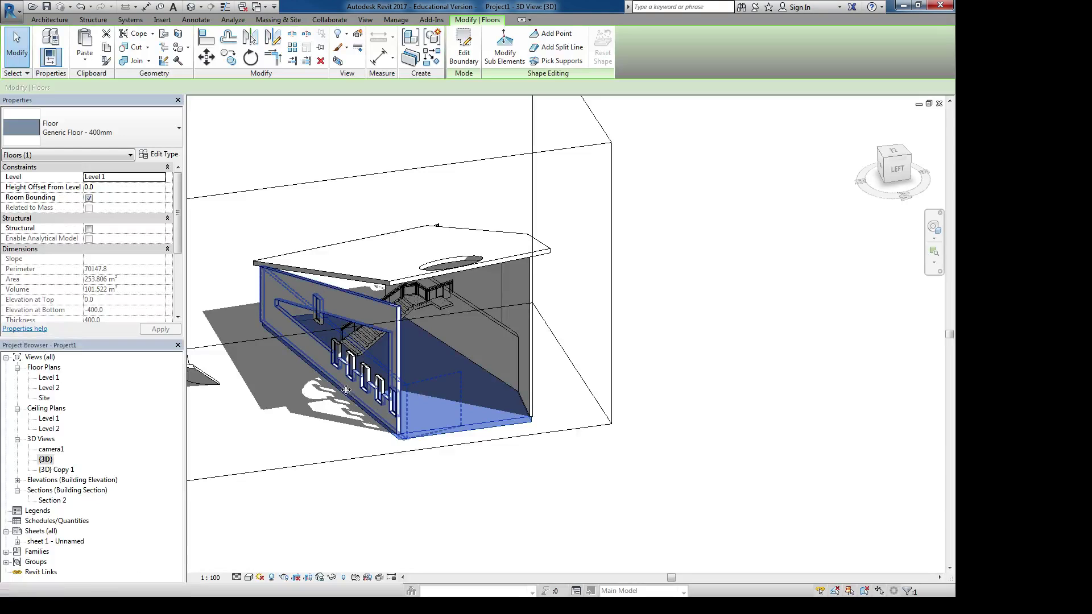
pyautogui.click(86, 62)
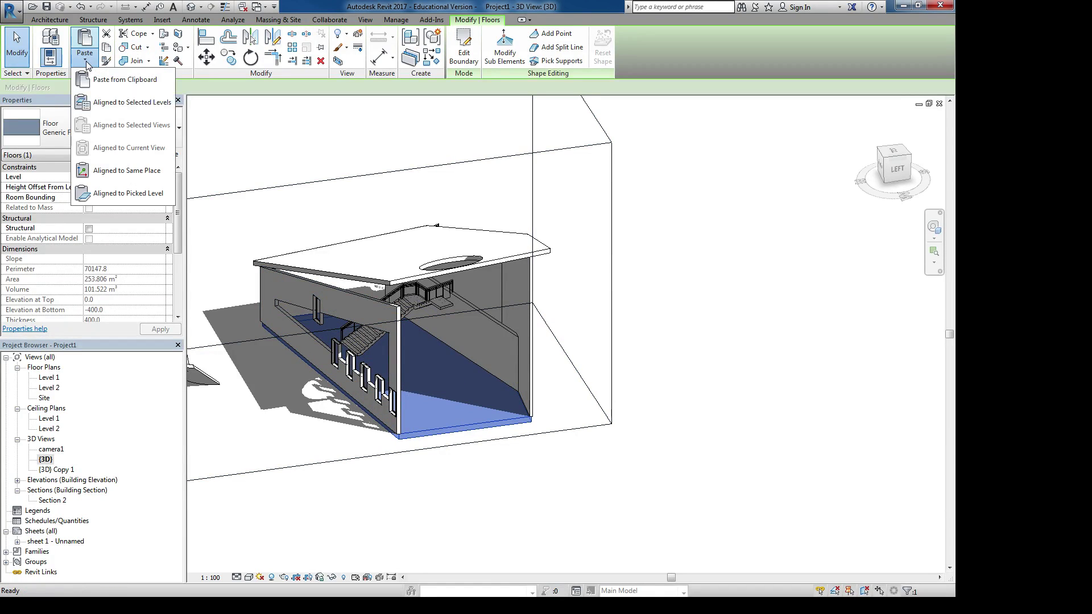
pyautogui.click(126, 102)
pyautogui.click(421, 236)
pyautogui.click(468, 379)
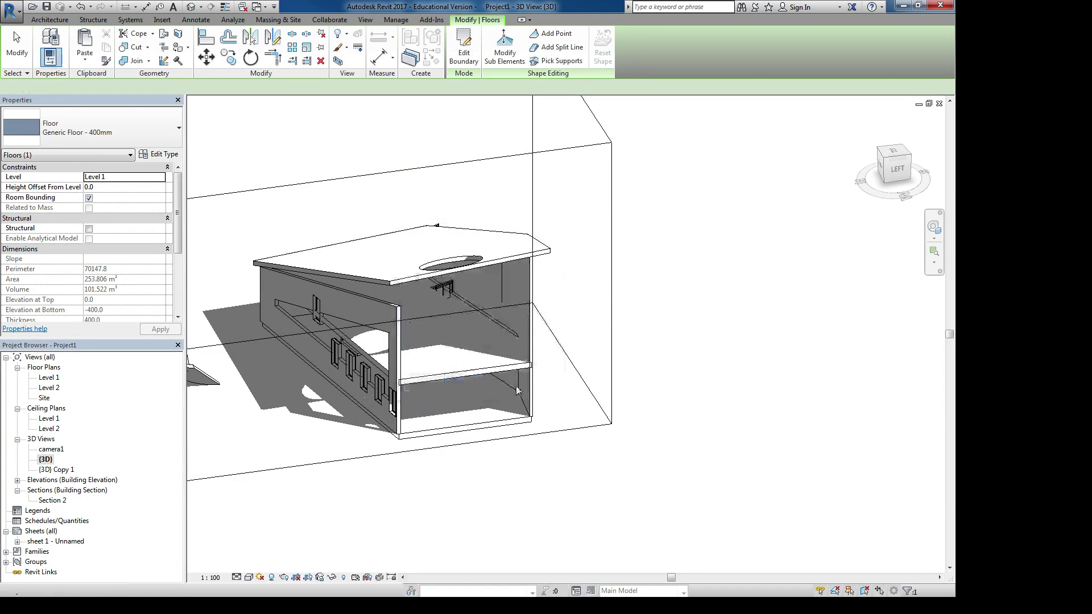
pyautogui.press('Escape')
pyautogui.moveTo(502, 376)
pyautogui.keyDown('shift'); pyautogui.mouseDown(button='middle')
pyautogui.moveTo(415, 328)
pyautogui.moveTo(442, 236)
pyautogui.moveTo(507, 347)
pyautogui.mouseUp(button='middle'); pyautogui.keyUp('shift')
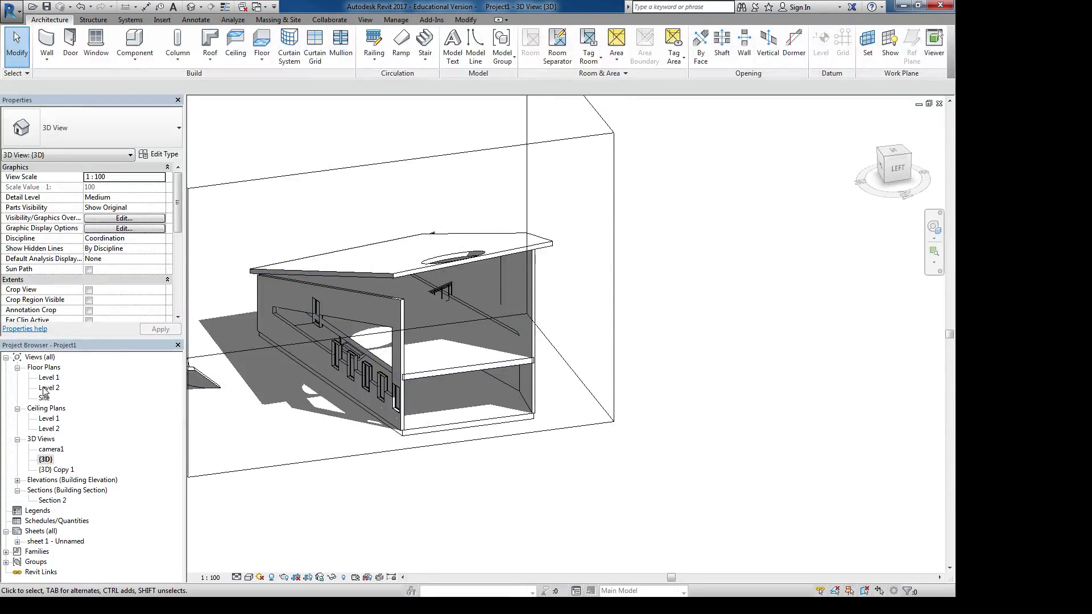
# Examine the interior stair and the surrounding floor area on the Level 2 floor plan
pyautogui.doubleClick(44, 389)
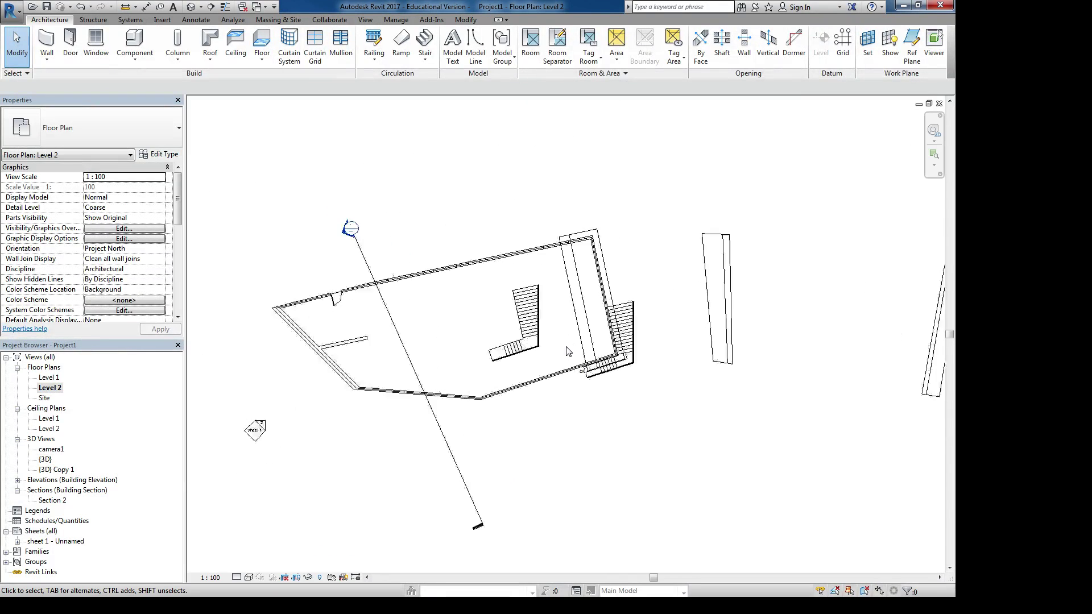
pyautogui.scroll(1, 567, 351)
pyautogui.scroll(1, 416, 348)
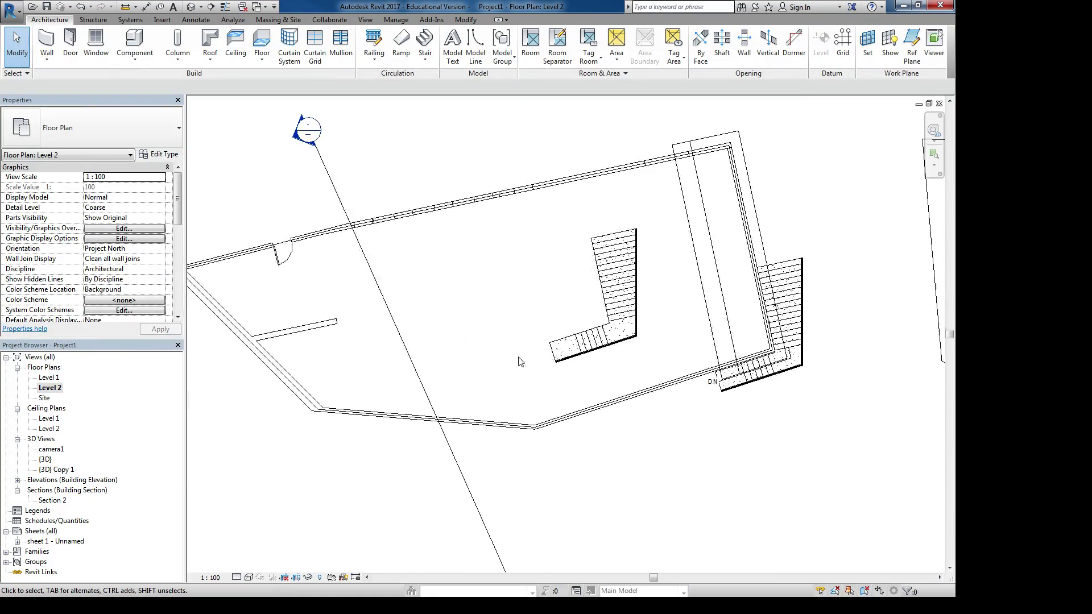
pyautogui.click(587, 332)
pyautogui.click(353, 364)
# Open the Level 2 floor's boundary for editing from the {3D} view and show the sketch on the Level 1 floor plan
pyautogui.doubleClick(46, 459)
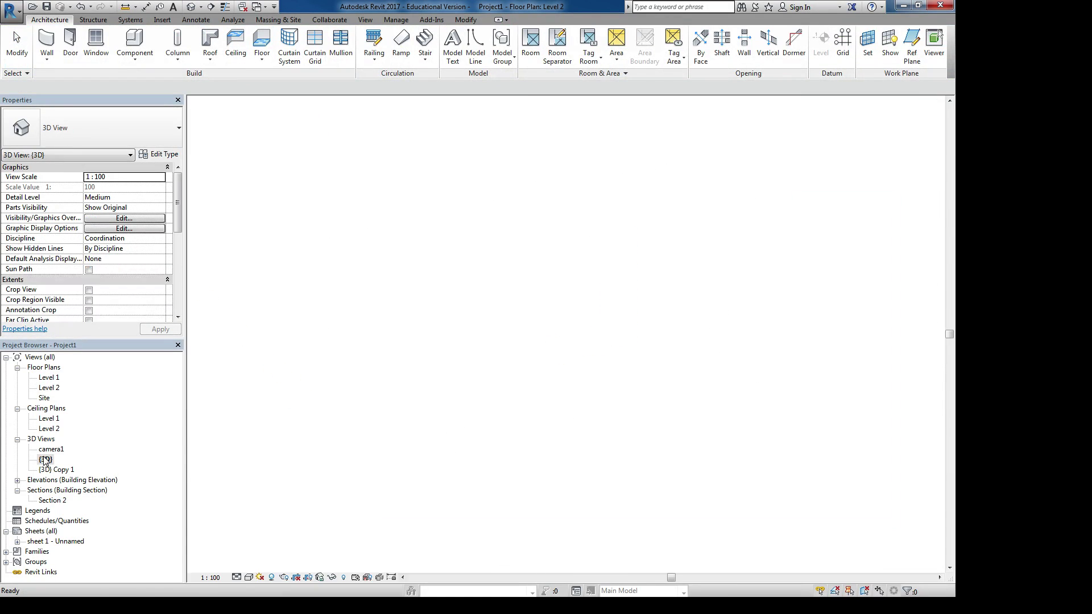
pyautogui.click(480, 364)
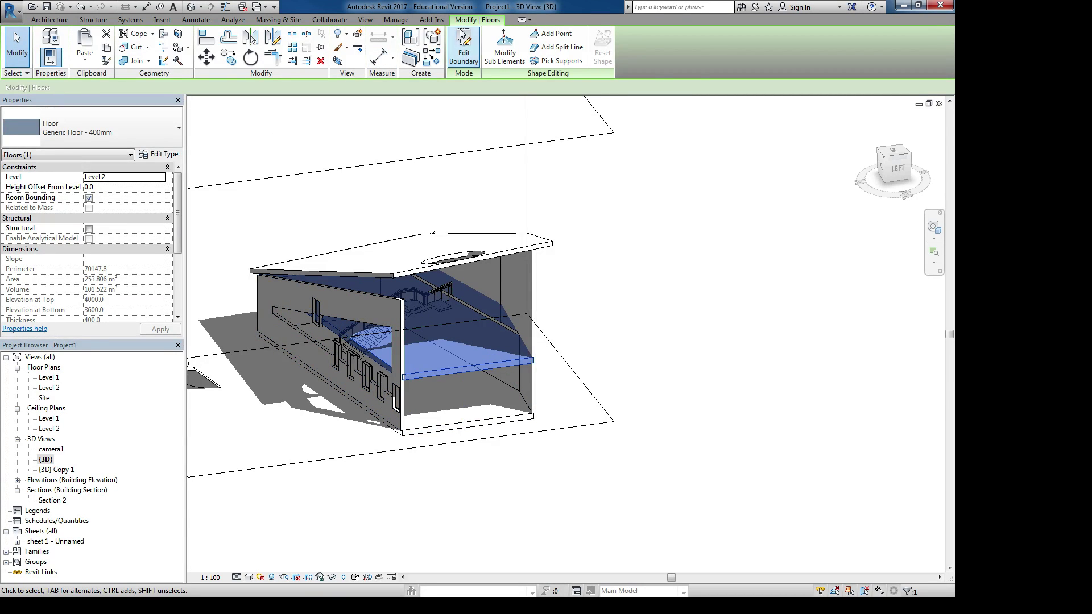
pyautogui.click(464, 47)
pyautogui.doubleClick(49, 429)
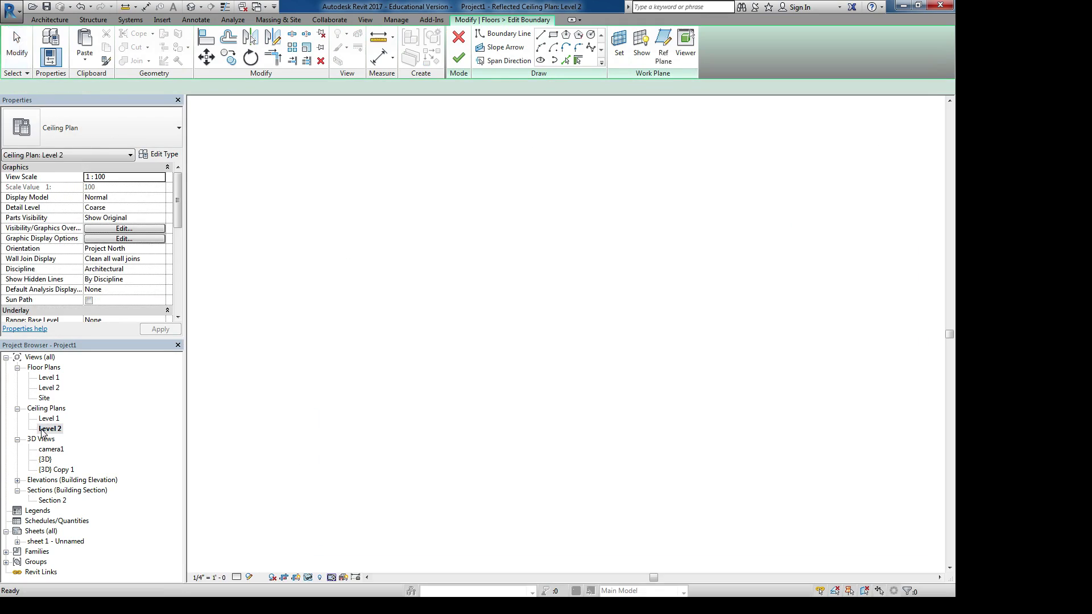
pyautogui.doubleClick(49, 378)
pyautogui.scroll(2, 525, 358)
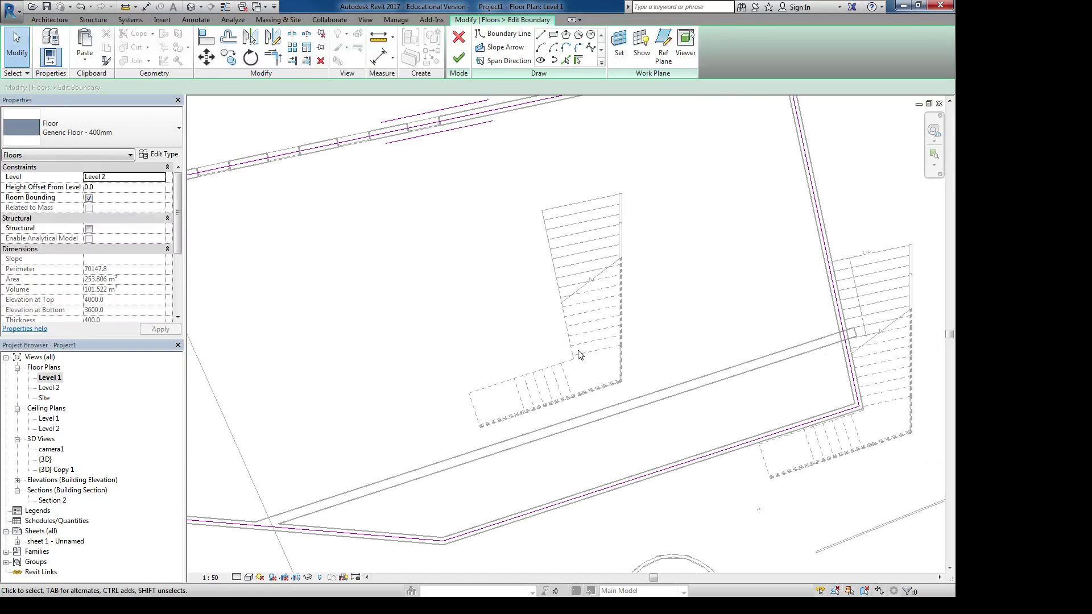
pyautogui.click(18, 409)
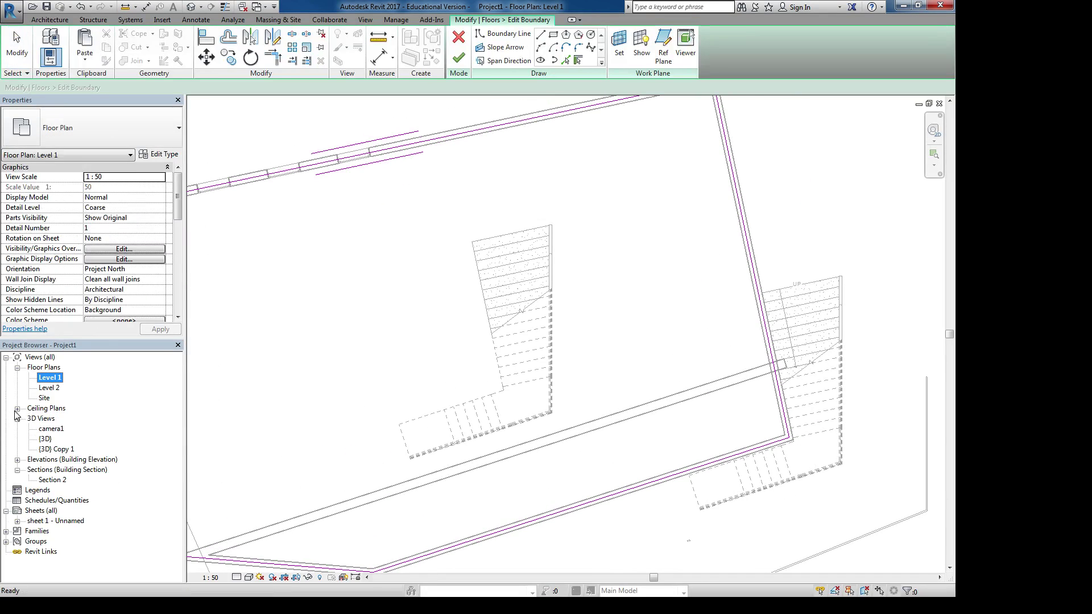
# Pick the interior stair's outer edges as boundary lines for an opening in the Level 2 floor
pyautogui.click(565, 61)
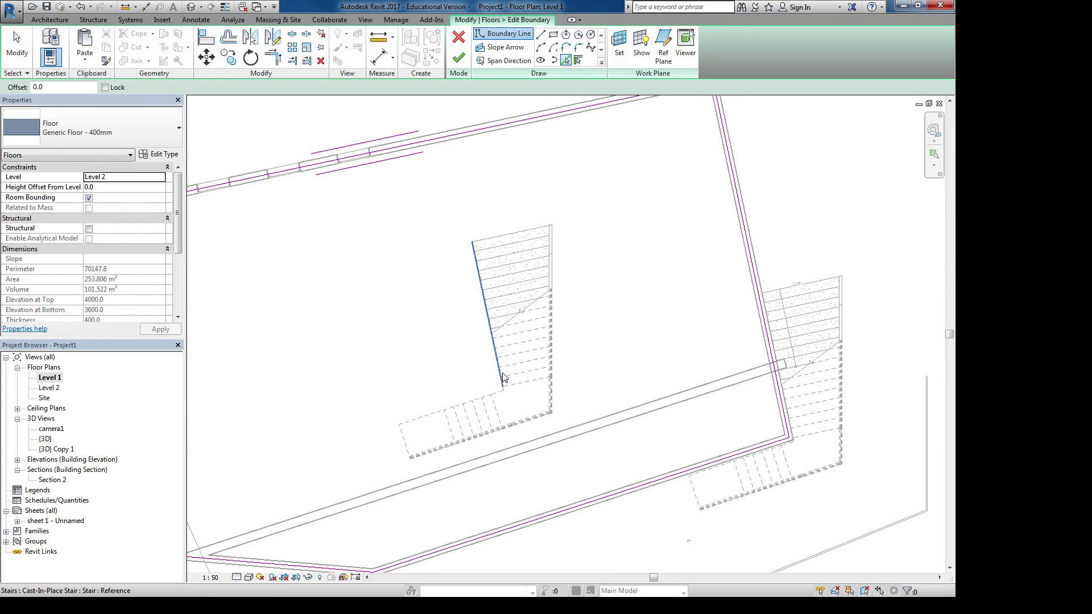
pyautogui.click(455, 425)
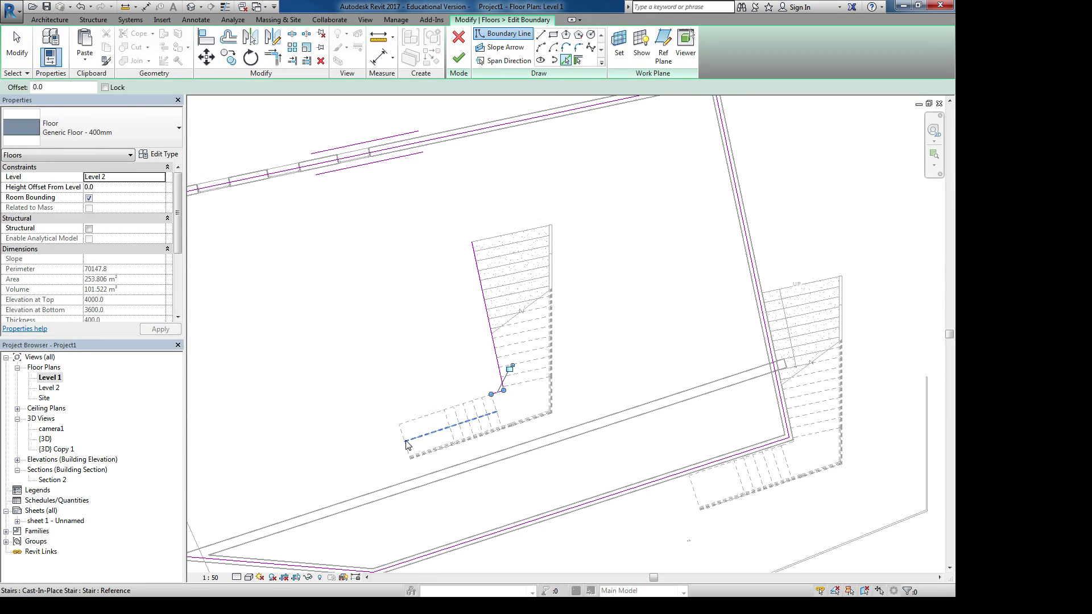
pyautogui.hotkey('ctrl', 'z')
pyautogui.click(401, 441)
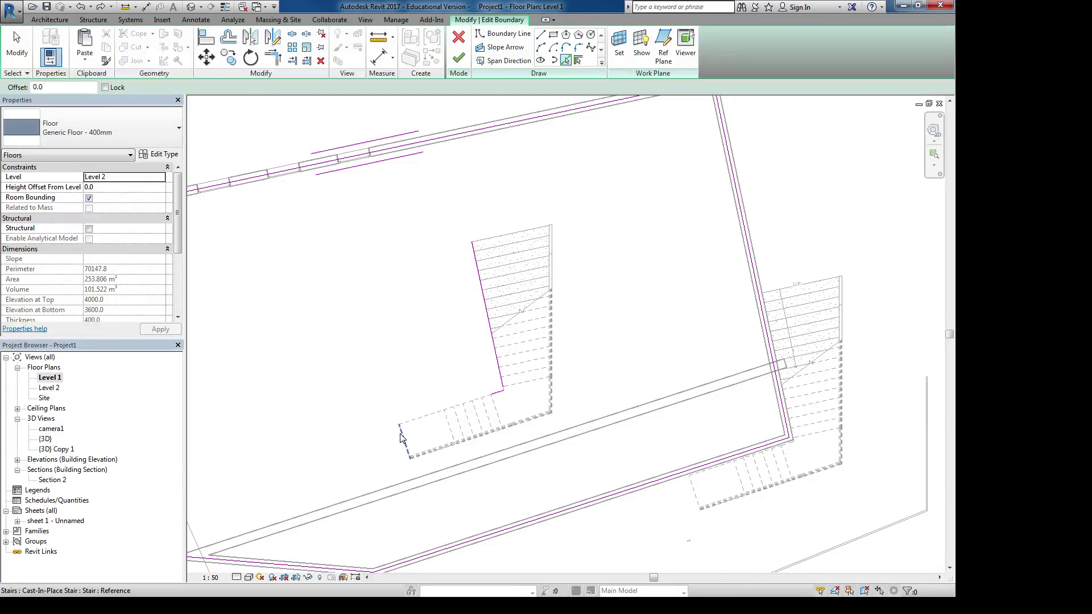
pyautogui.click(449, 452)
pyautogui.click(552, 332)
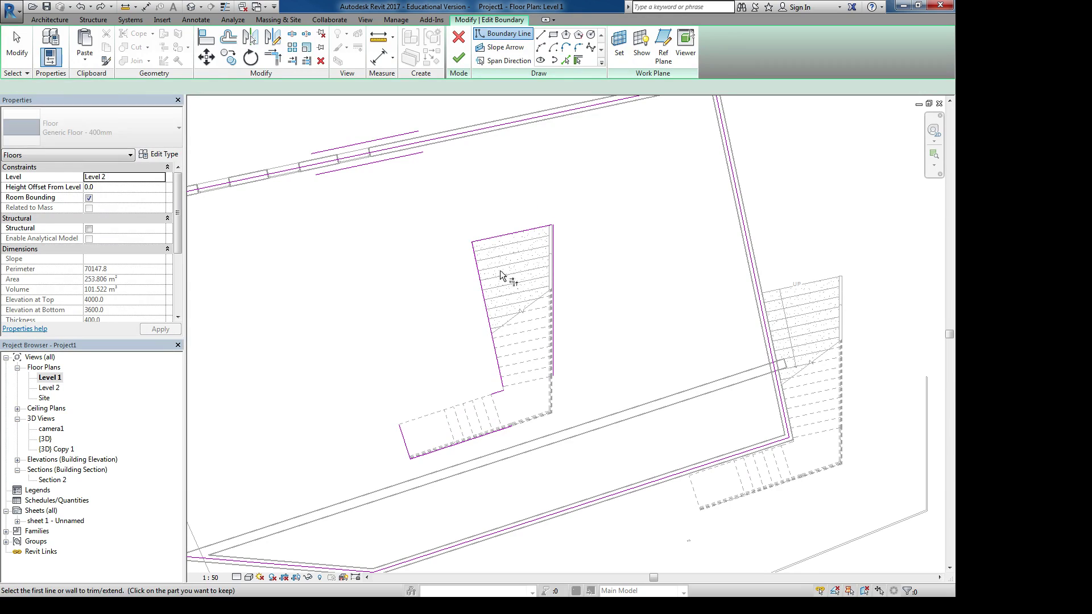
# Trim and extend the picked boundary lines into corners around the stair's lower run and landing
pyautogui.press('t')
pyautogui.press('r')
pyautogui.click(495, 394)
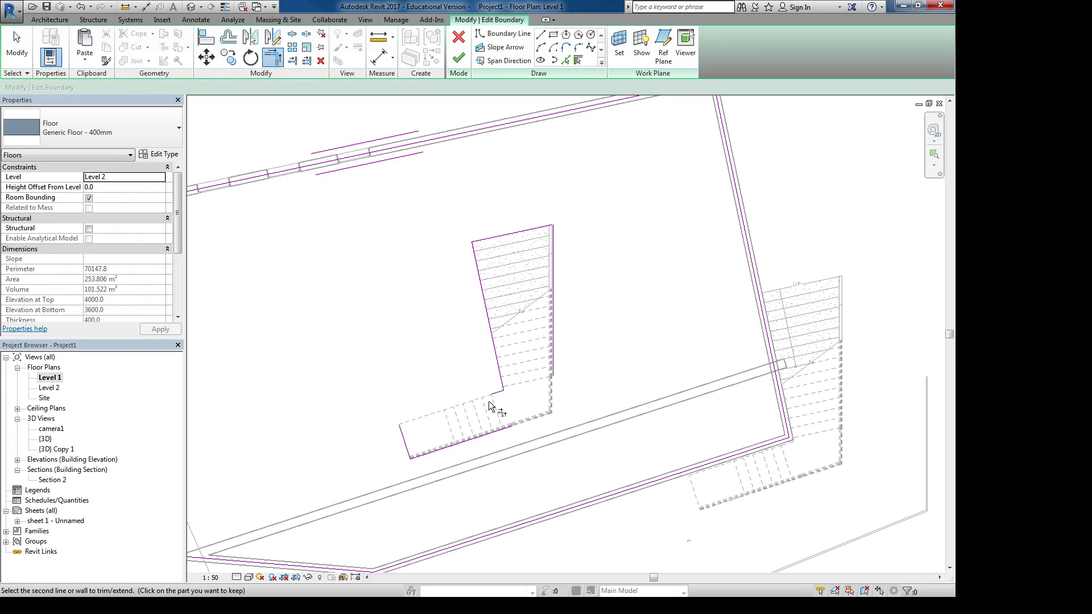
pyautogui.click(404, 440)
pyautogui.click(408, 449)
pyautogui.click(455, 444)
pyautogui.click(458, 443)
pyautogui.click(554, 340)
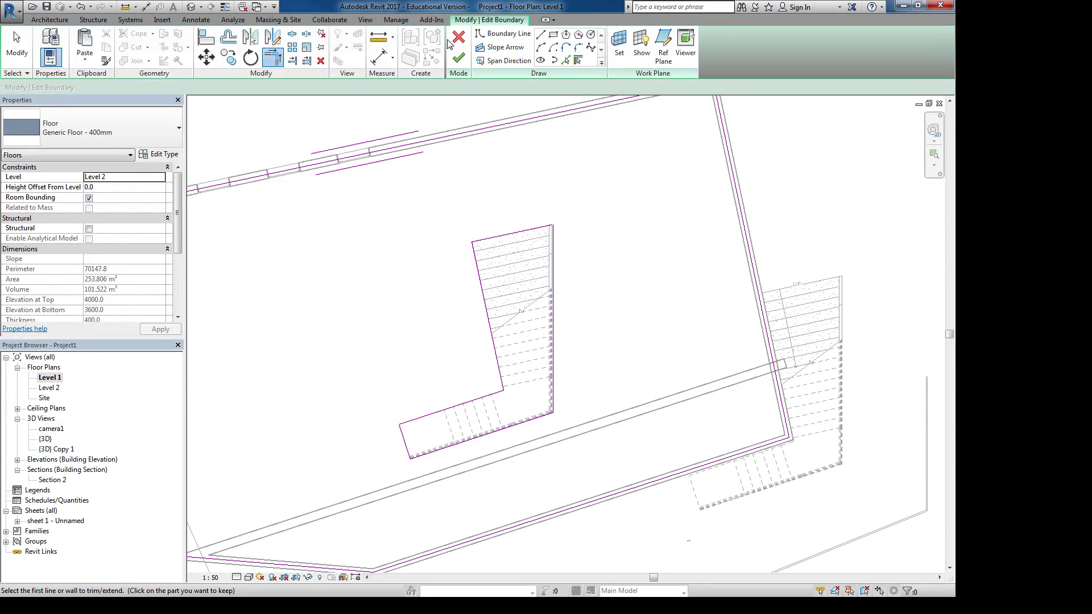
# Trim the open corner at the stair's wide end to close the loop and finish the floor boundary edit
pyautogui.click(459, 59)
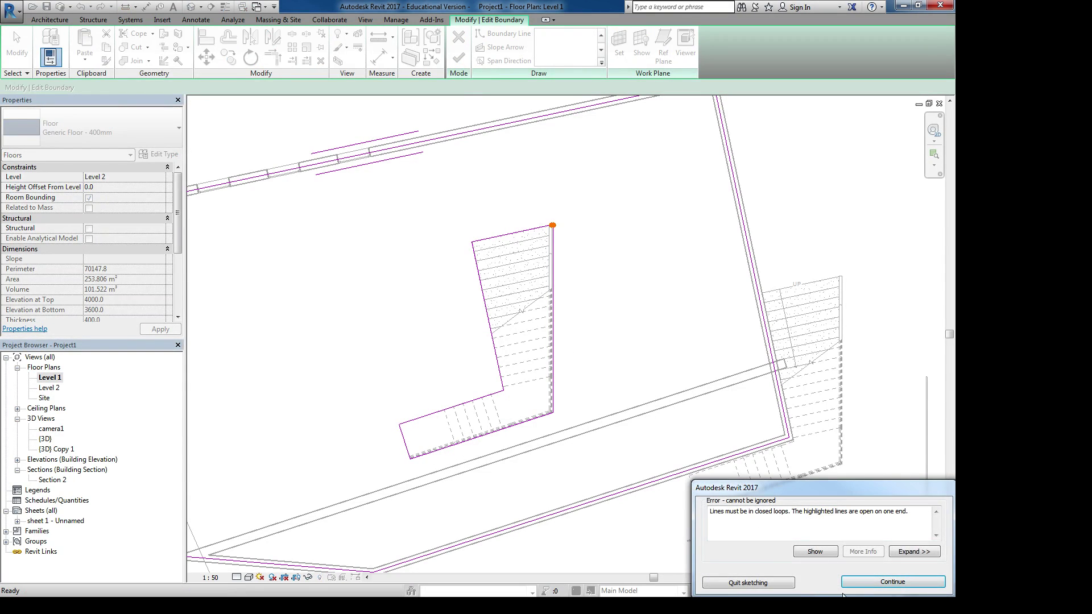
pyautogui.click(876, 581)
pyautogui.click(528, 232)
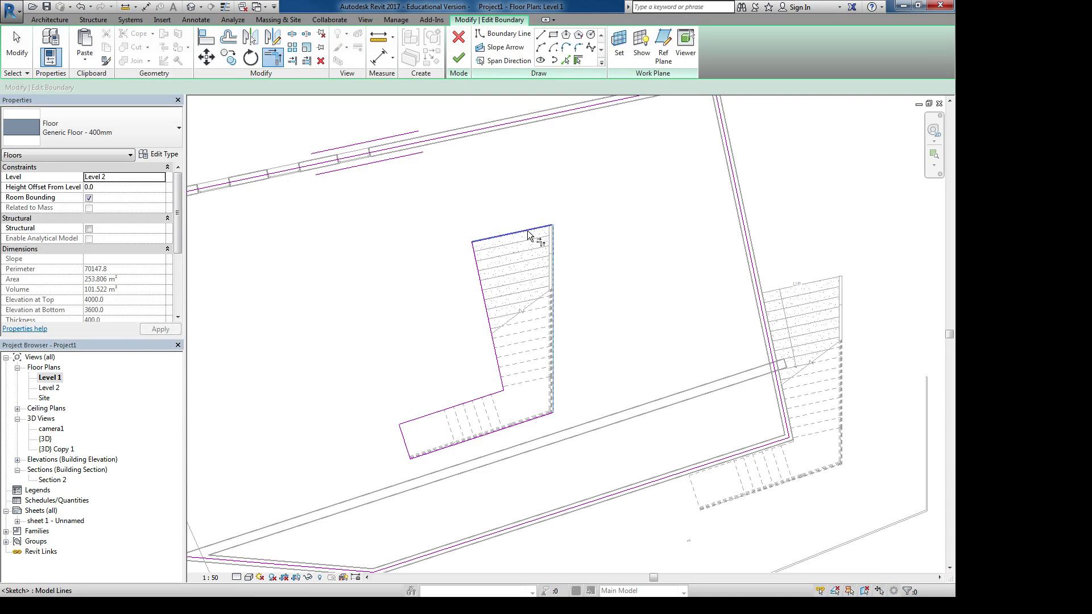
pyautogui.click(550, 239)
pyautogui.click(458, 59)
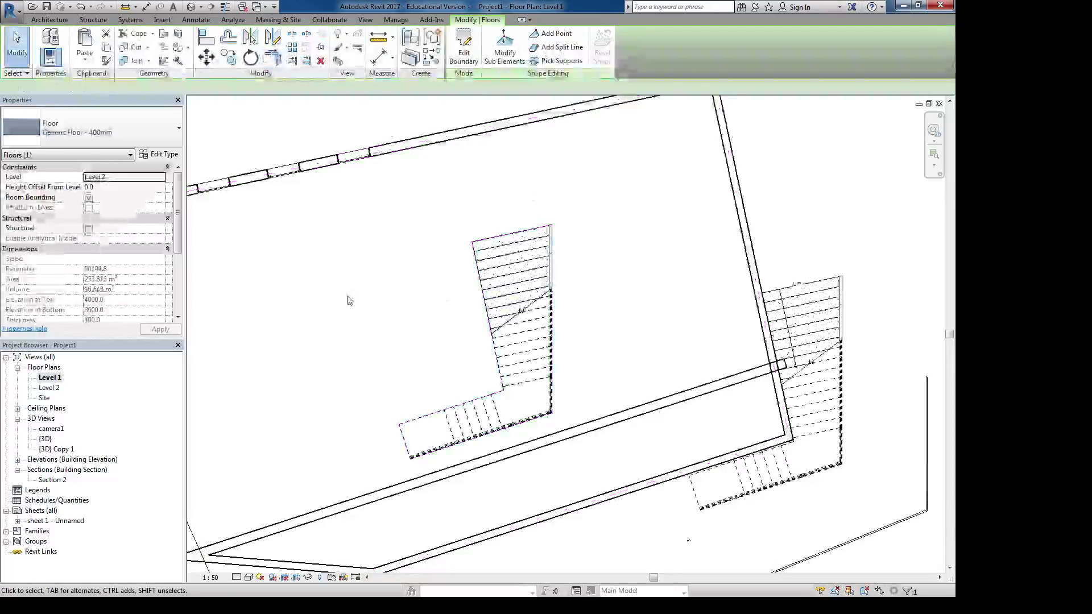
# Inspect the Level 2 floor and its stair opening in the {3D} view
pyautogui.doubleClick(45, 441)
pyautogui.keyDown('shift'); pyautogui.moveTo(393, 421); pyautogui.dragTo(424, 510, button='middle'); pyautogui.keyUp('shift')
pyautogui.click(425, 509)
pyautogui.moveTo(513, 438)
pyautogui.keyDown('shift'); pyautogui.mouseDown(button='middle')
pyautogui.moveTo(478, 397)
pyautogui.moveTo(431, 485)
pyautogui.moveTo(536, 415)
pyautogui.moveTo(556, 421)
pyautogui.mouseUp(button='middle'); pyautogui.keyUp('shift')
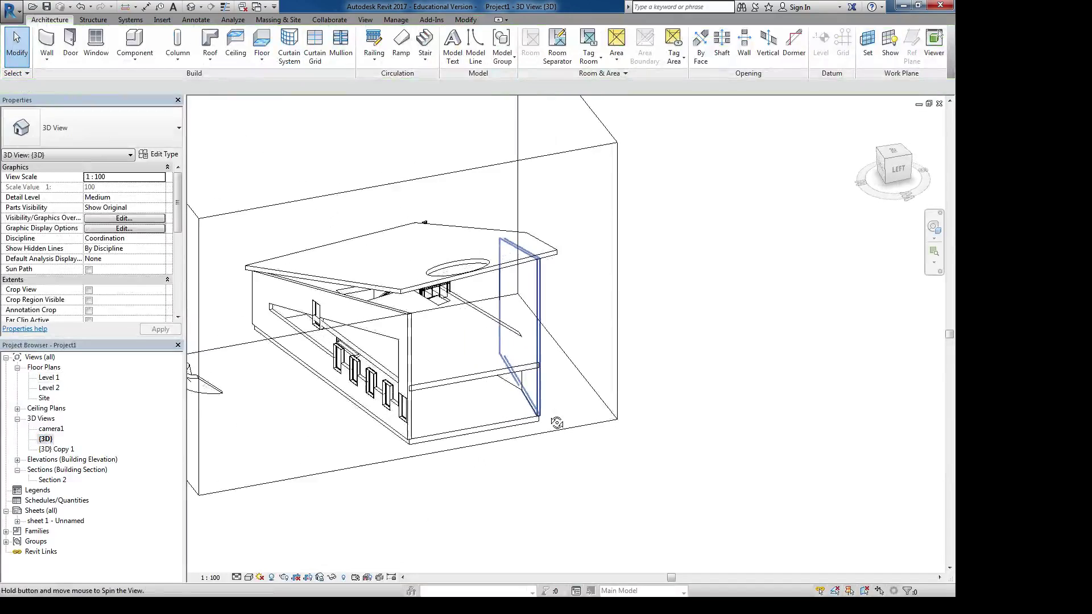
pyautogui.press('Escape')
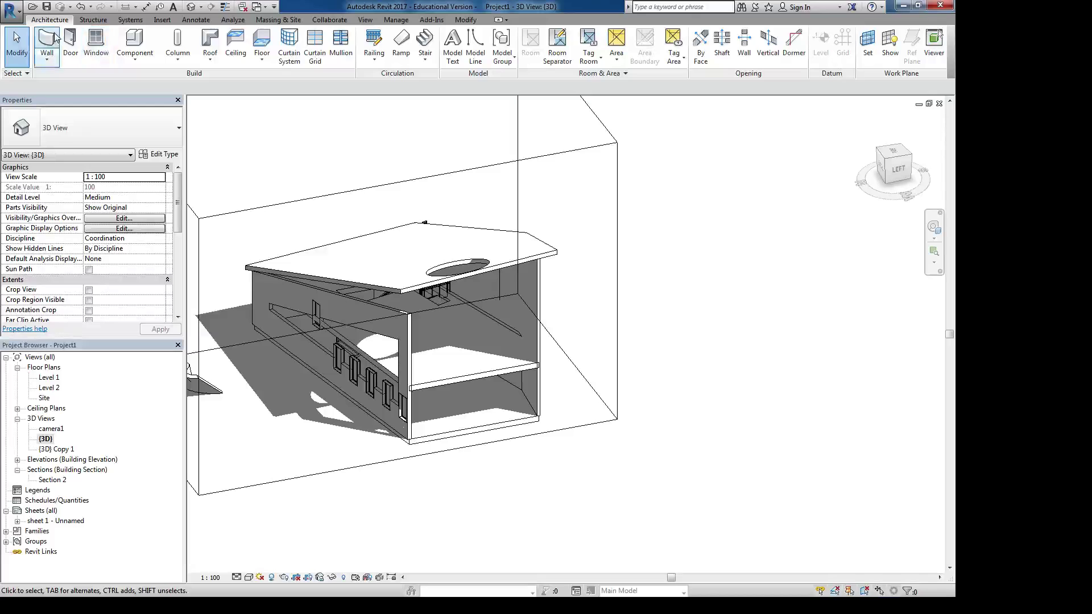